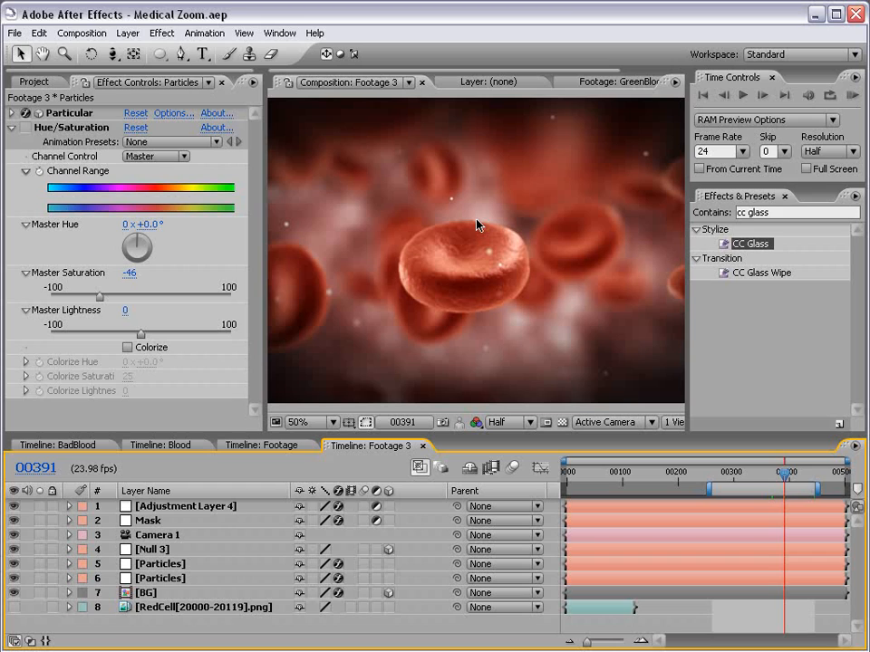
pyautogui.click(33, 82)
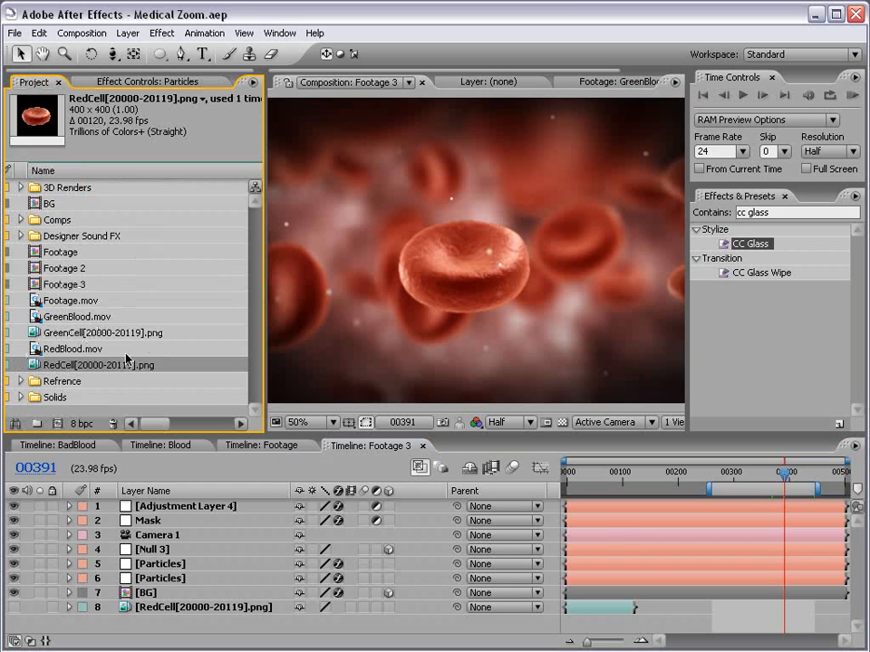
pyautogui.click(166, 605)
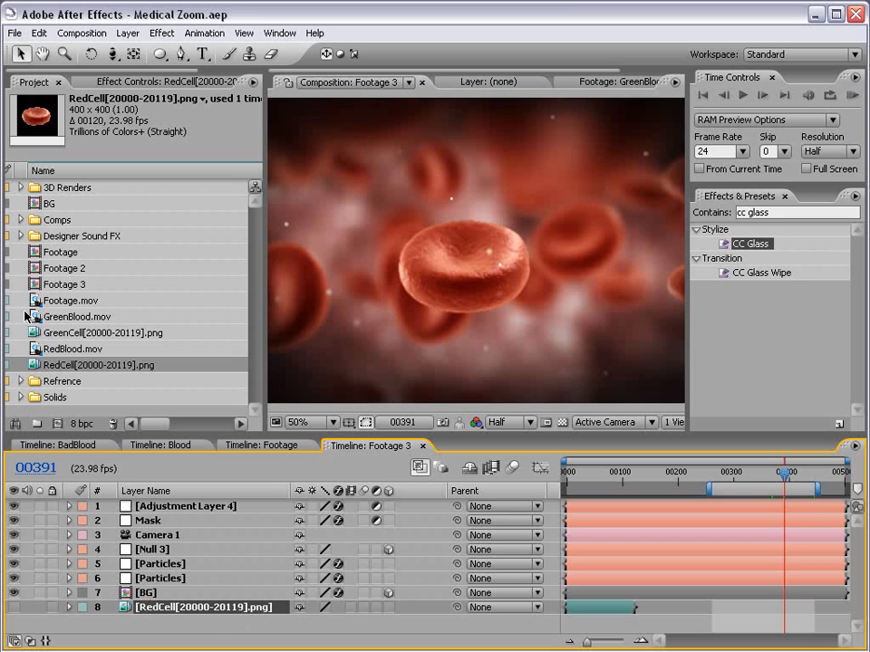
pyautogui.click(32, 332)
pyautogui.moveTo(599, 624); pyautogui.dragTo(584, 609)
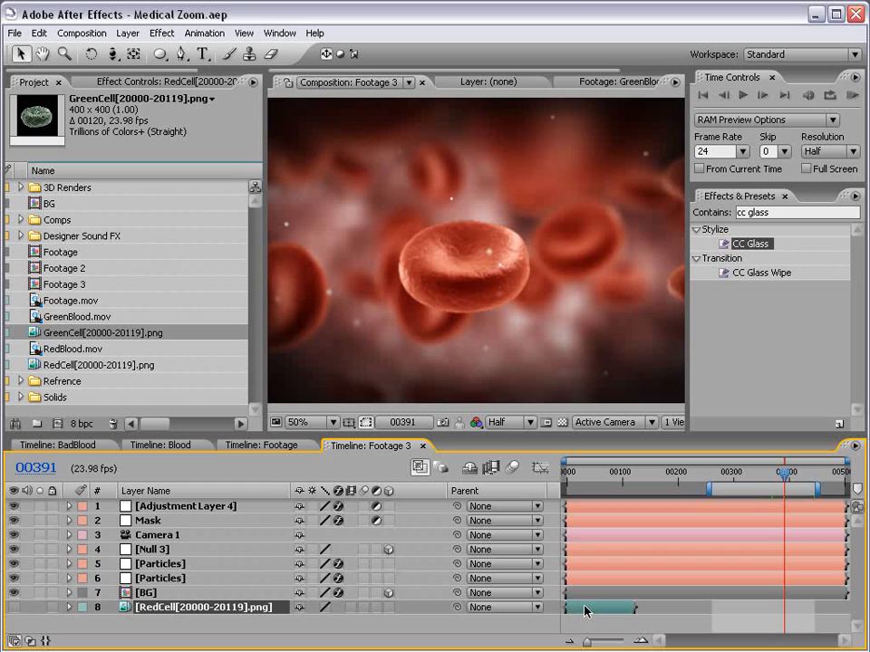
pyautogui.moveTo(55, 334); pyautogui.dragTo(581, 612)
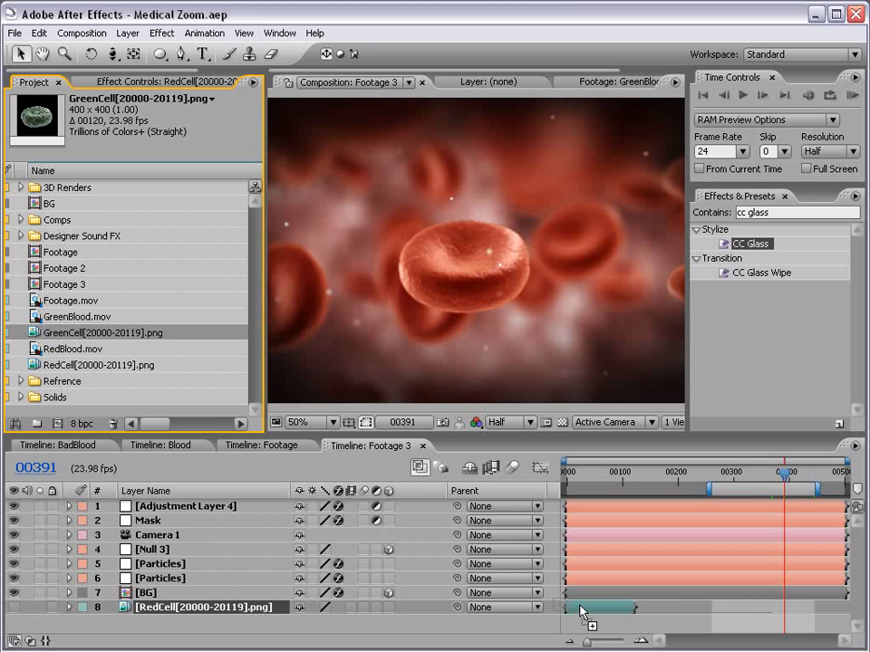
pyautogui.moveTo(580, 611); pyautogui.dragTo(581, 611)
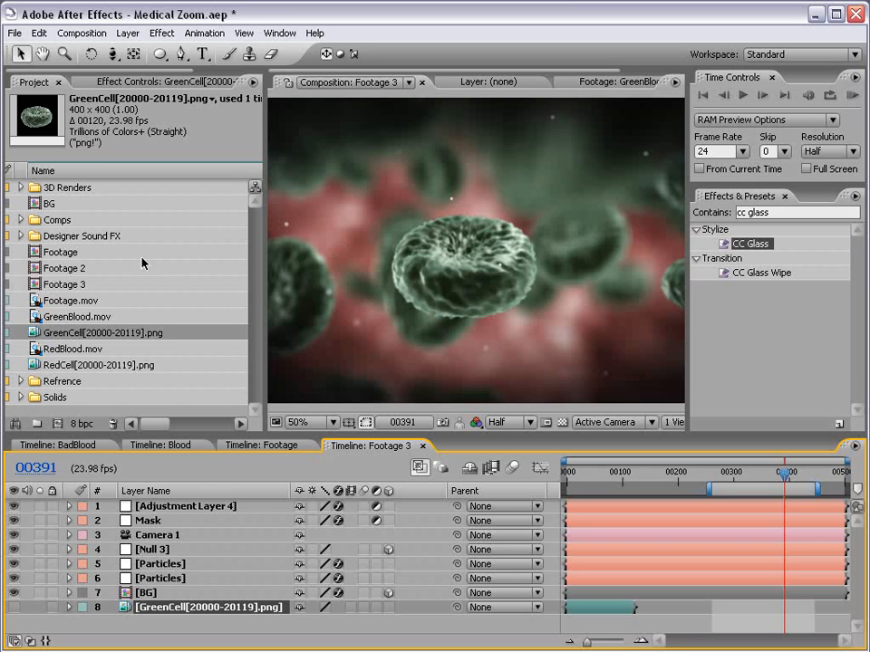
# - Enable the Hue/Saturation effect on the lower Particles layer, directly above BG
pyautogui.press('F3')
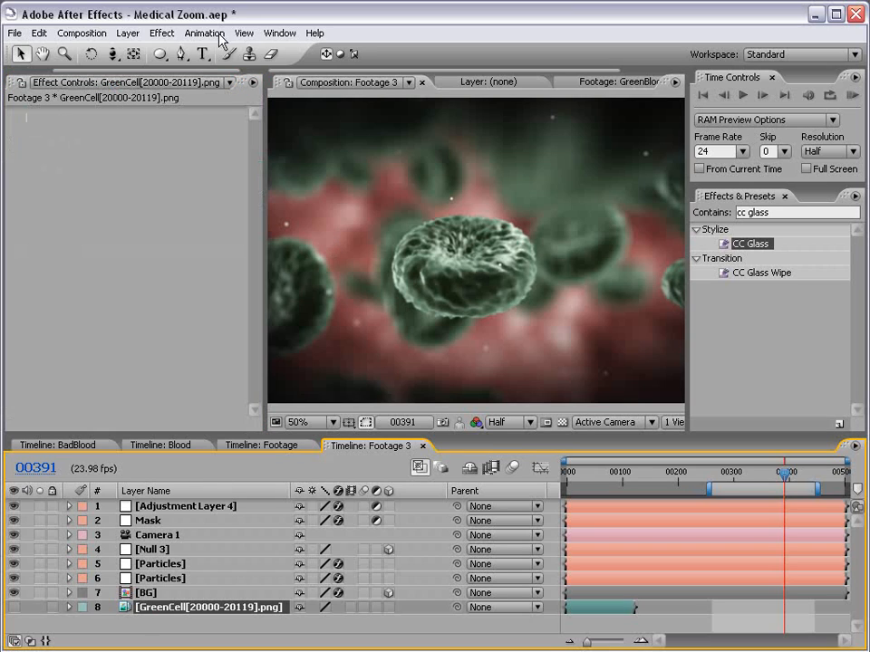
pyautogui.click(500, 622)
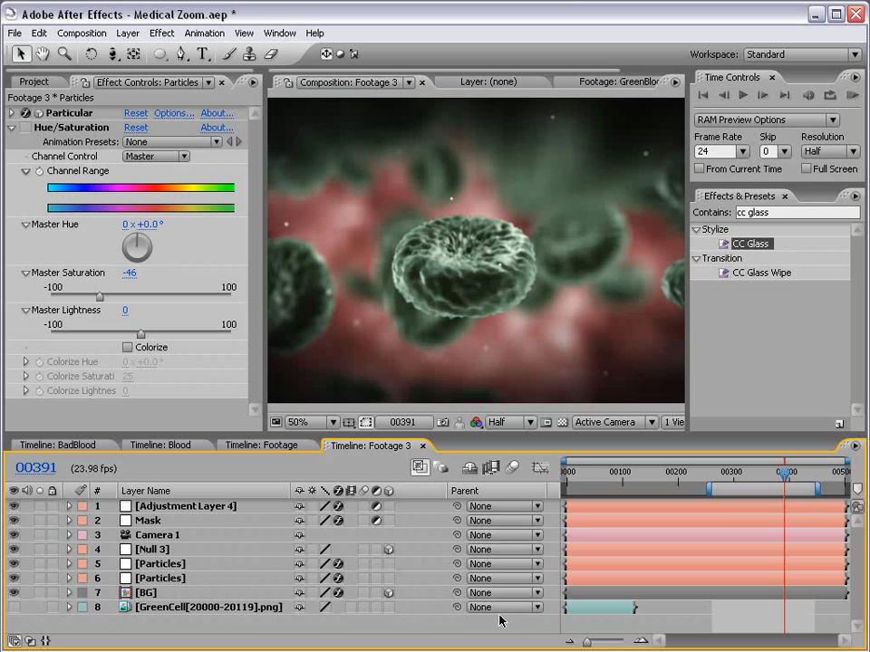
pyautogui.click(155, 582)
pyautogui.click(26, 127)
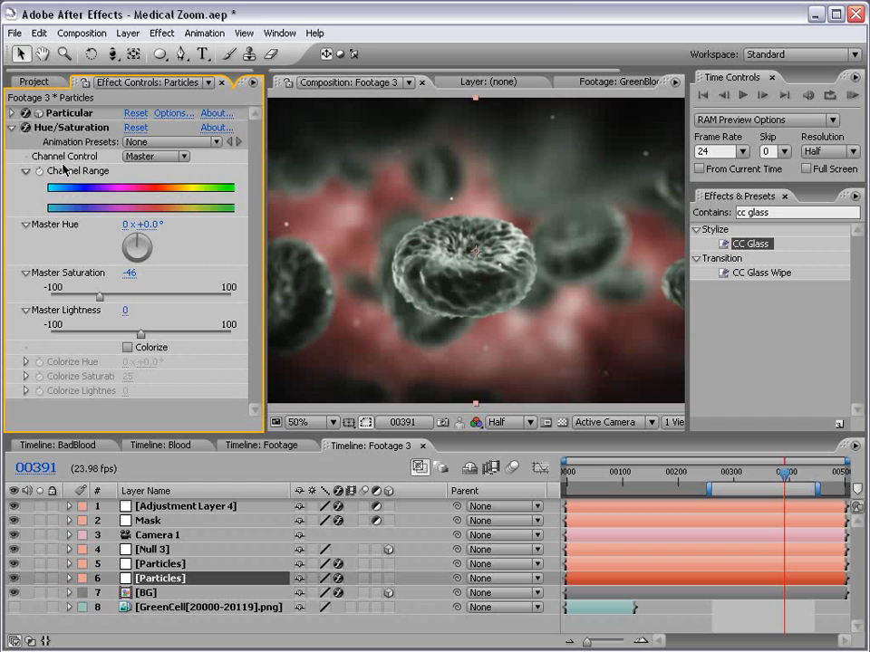
# - Enable the Hue/Saturation effect on the BG layer and set its Master Lightness to -16
pyautogui.click(154, 596)
pyautogui.click(22, 114)
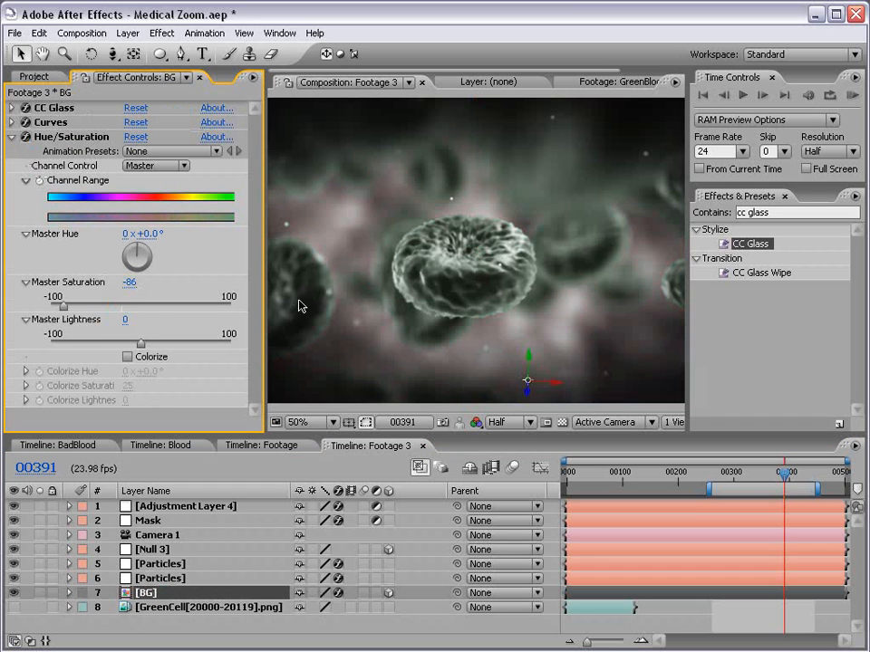
pyautogui.scroll(-2, 495, 319)
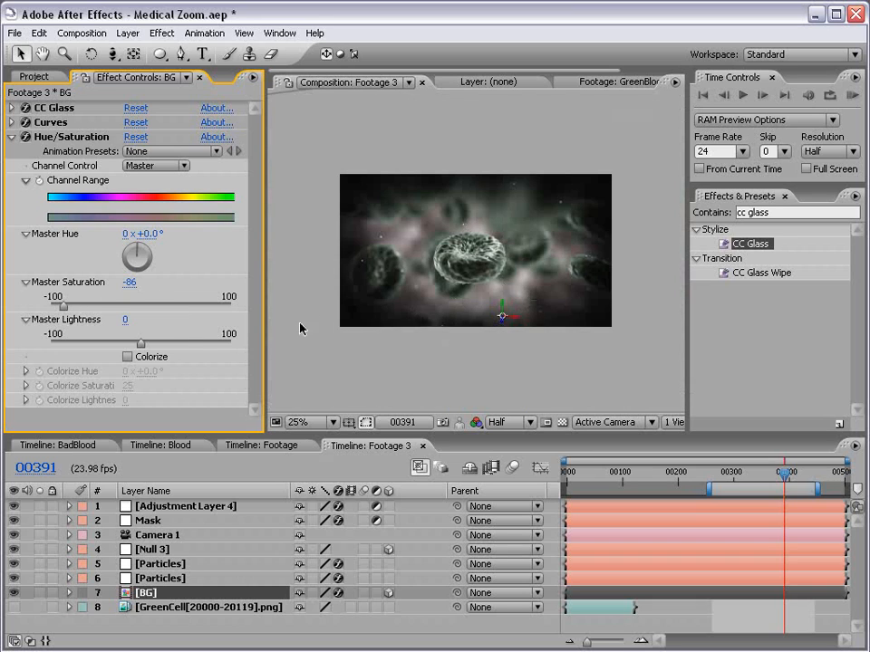
pyautogui.moveTo(141, 345)
pyautogui.mouseDown()
pyautogui.moveTo(63, 345)
pyautogui.moveTo(126, 346)
pyautogui.mouseUp()
pyautogui.scroll(2, 496, 314)
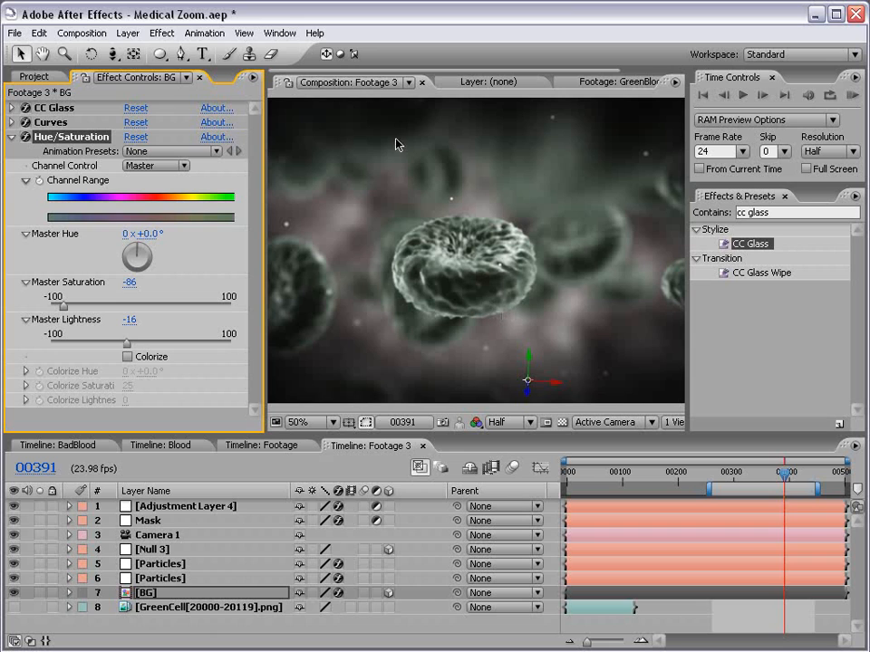
# - Preview the rendered clips RedBlood.mov and GreenBlood.mov by scrubbing through each of them
pyautogui.click(34, 77)
pyautogui.doubleClick(109, 344)
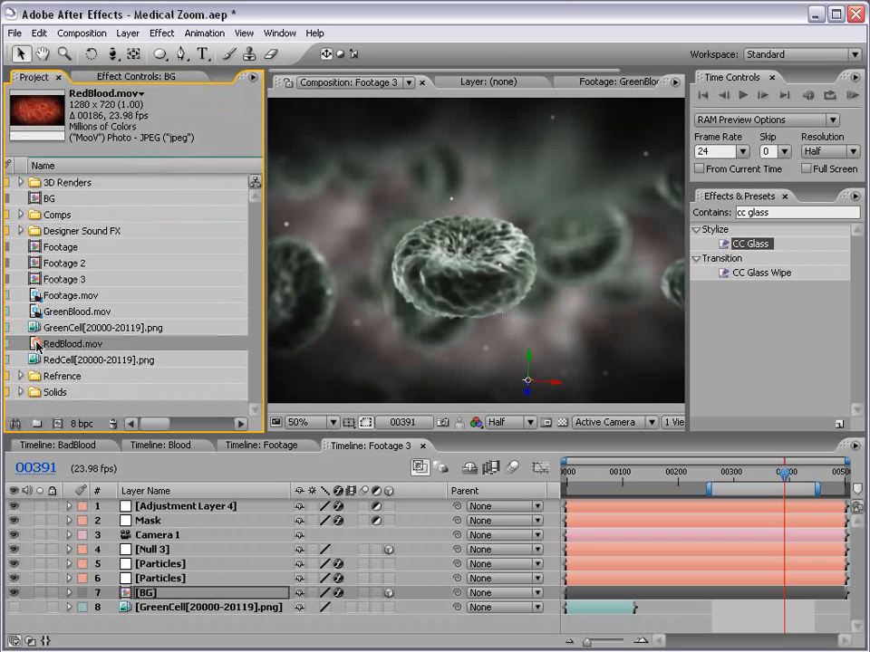
pyautogui.moveTo(276, 385); pyautogui.dragTo(314, 388)
pyautogui.doubleClick(38, 311)
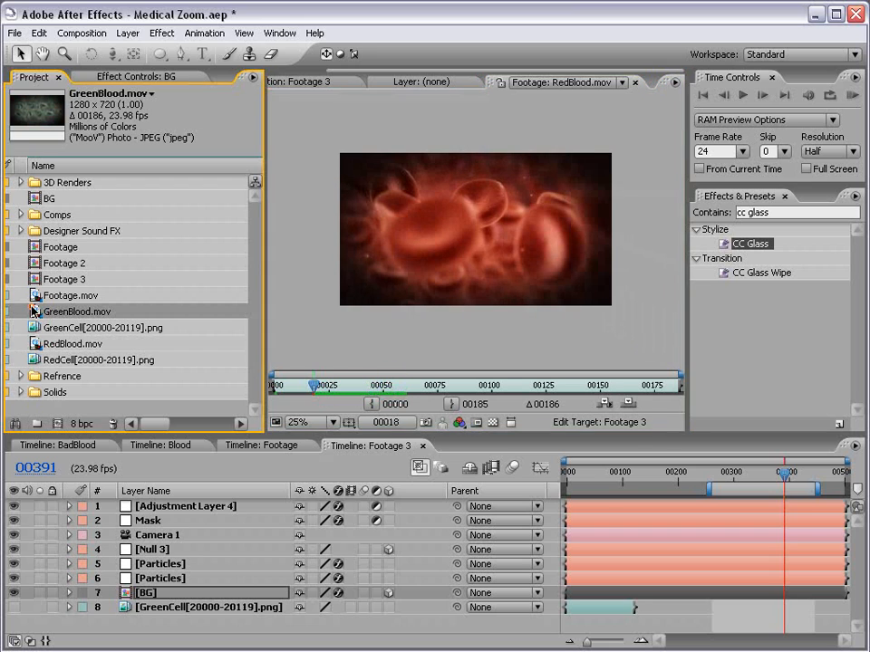
pyautogui.moveTo(314, 386); pyautogui.dragTo(455, 388)
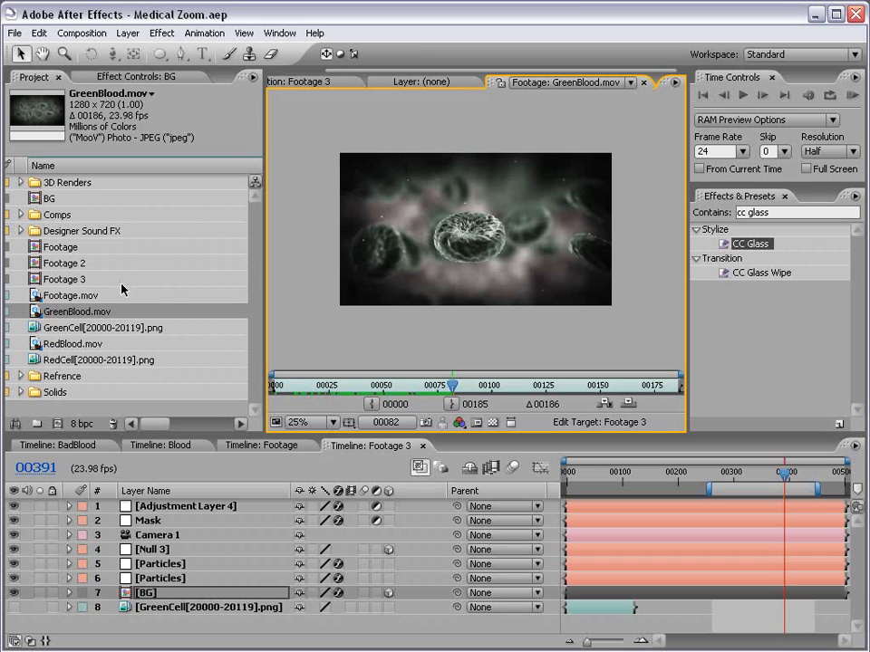
# - Create a new composition from Footage.mov and move the current time to frame 83
pyautogui.moveTo(32, 298); pyautogui.dragTo(58, 423)
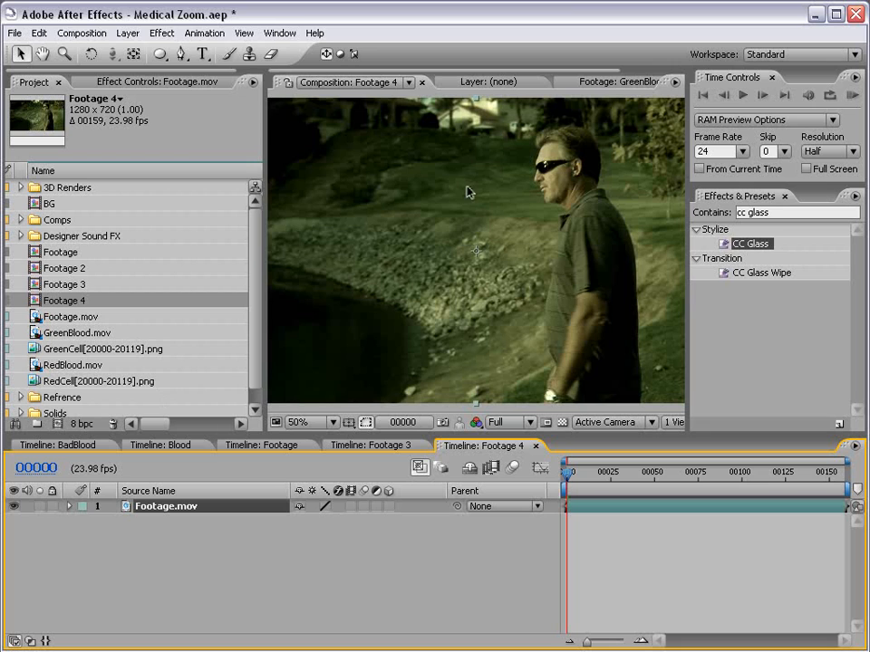
pyautogui.press(',')
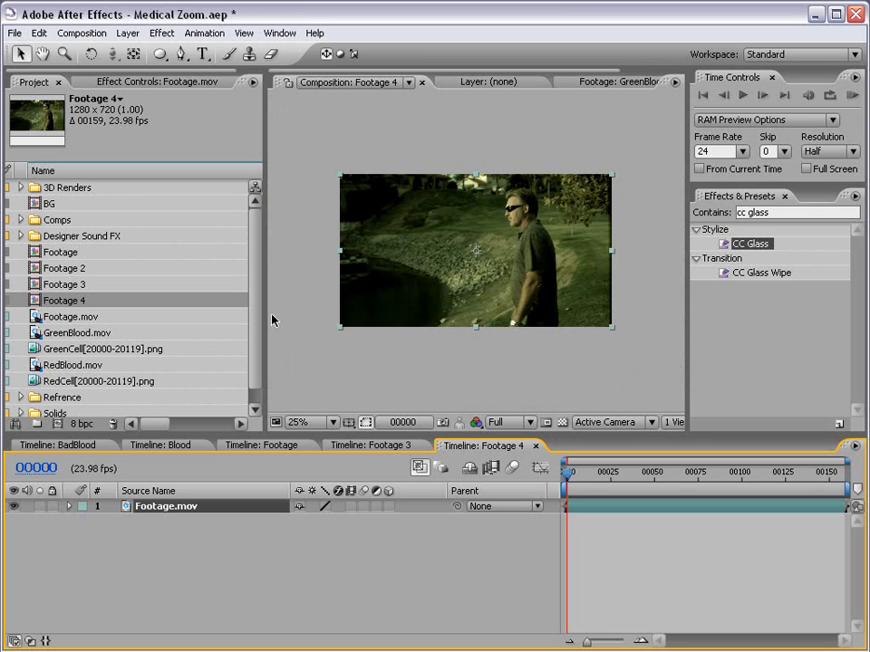
pyautogui.moveTo(268, 320); pyautogui.dragTo(217, 320)
pyautogui.click(611, 480)
pyautogui.moveTo(611, 482); pyautogui.dragTo(713, 485)
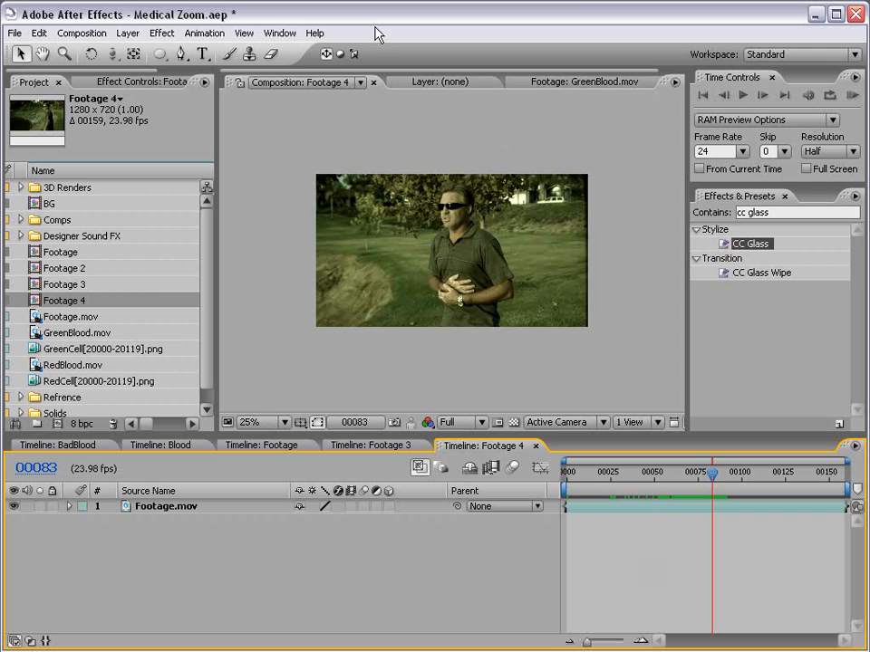
pyautogui.scroll(2, 478, 211)
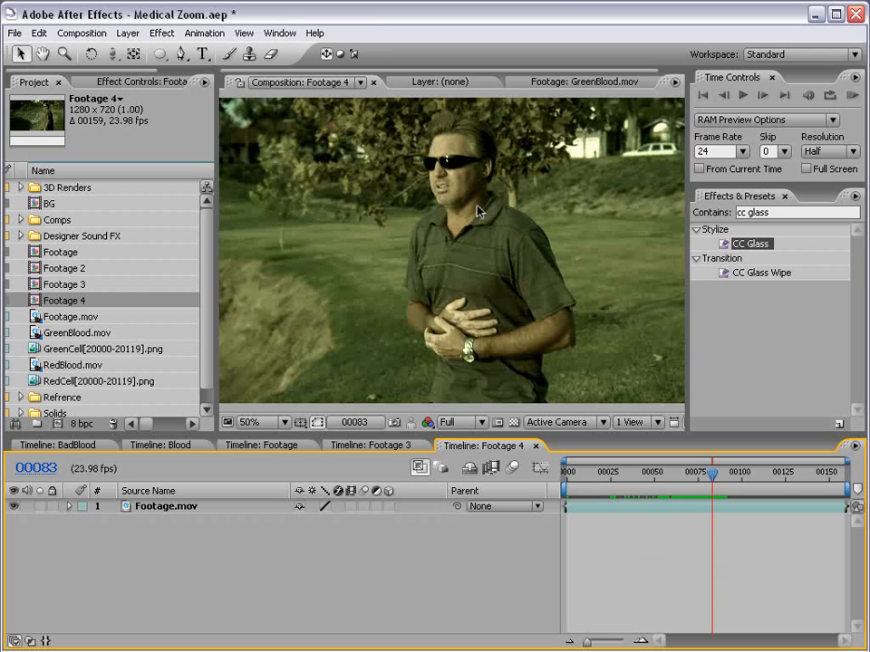
# - Add a new camera layer to the Footage 4 composition, keeping the offered camera settings
pyautogui.click(127, 32)
pyautogui.moveTo(136, 51)
pyautogui.click(363, 94)
pyautogui.click(542, 554)
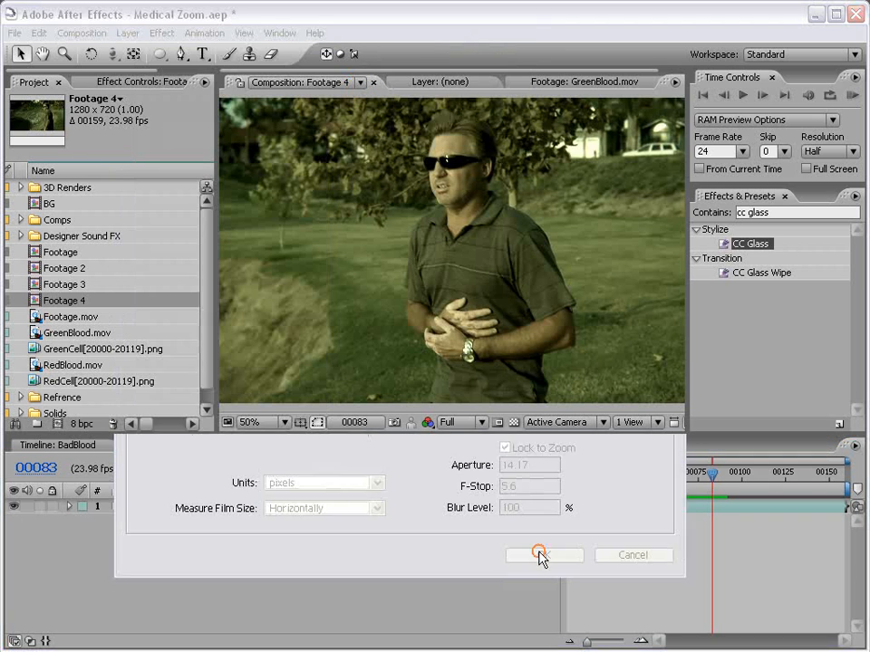
pyautogui.click(636, 417)
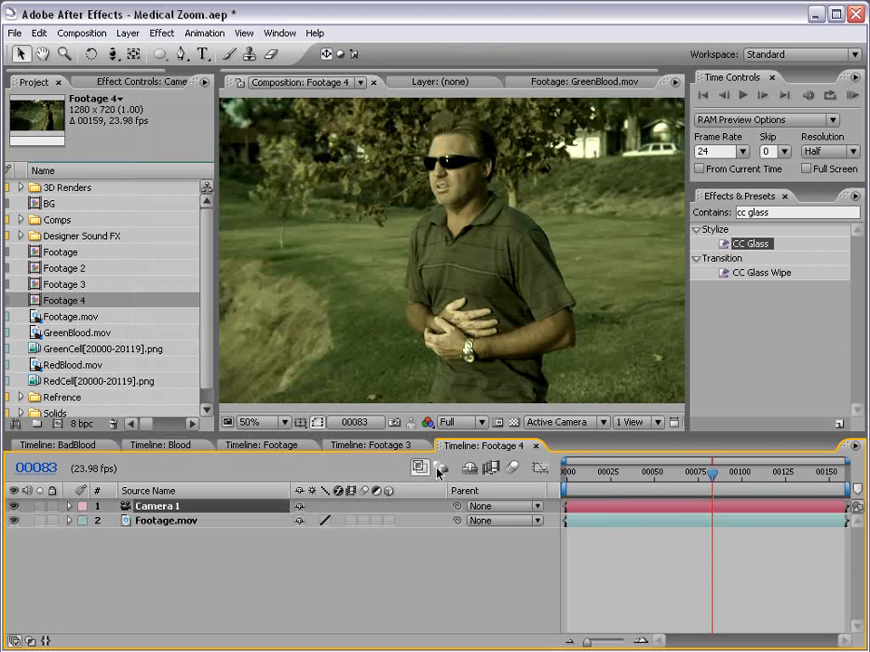
# - Add a null object, make it and the Footage.mov layer 3D, and place the null below Camera 1
pyautogui.click(128, 33)
pyautogui.moveTo(134, 53)
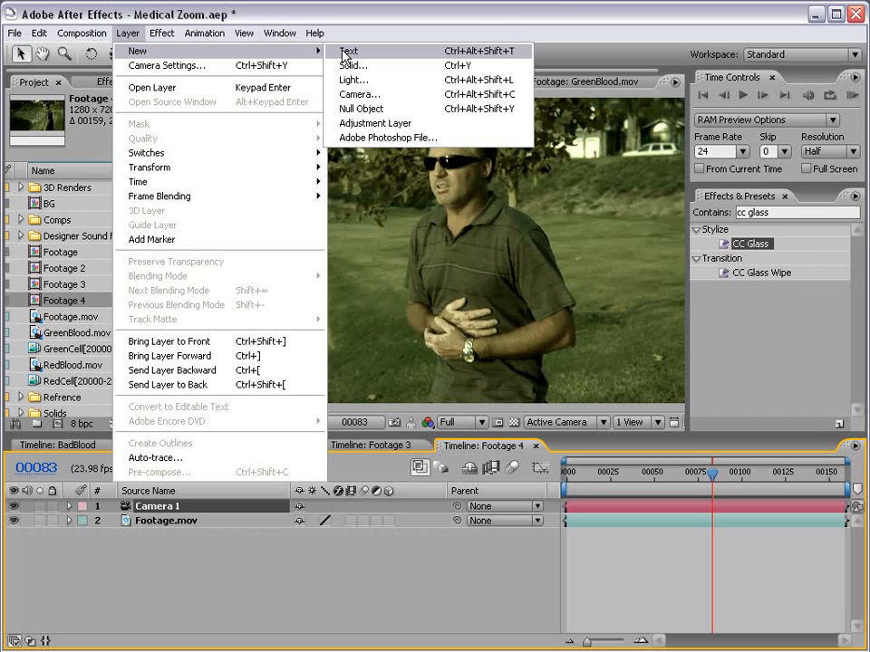
pyautogui.click(379, 113)
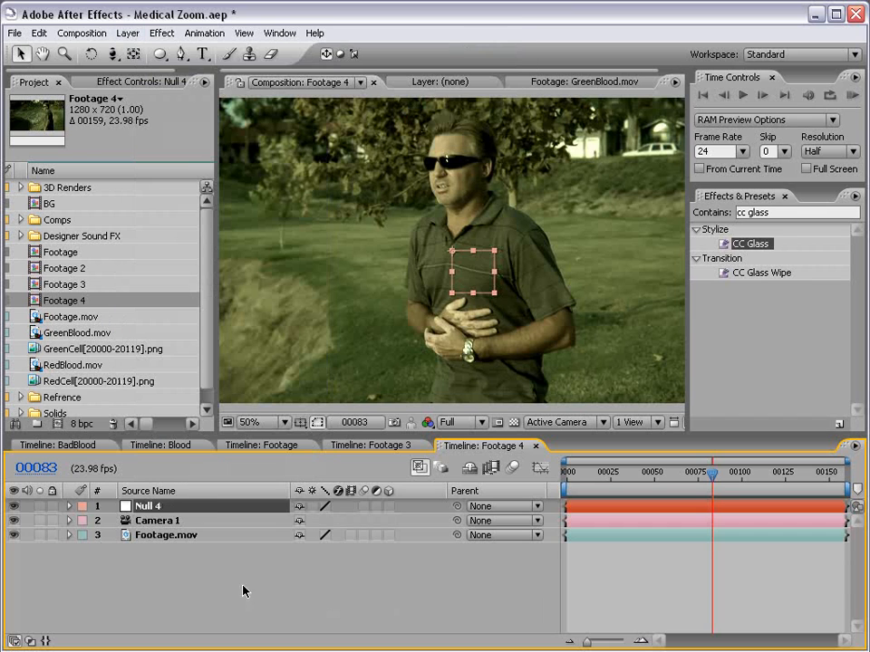
pyautogui.click(166, 538)
pyautogui.moveTo(389, 535); pyautogui.dragTo(388, 506)
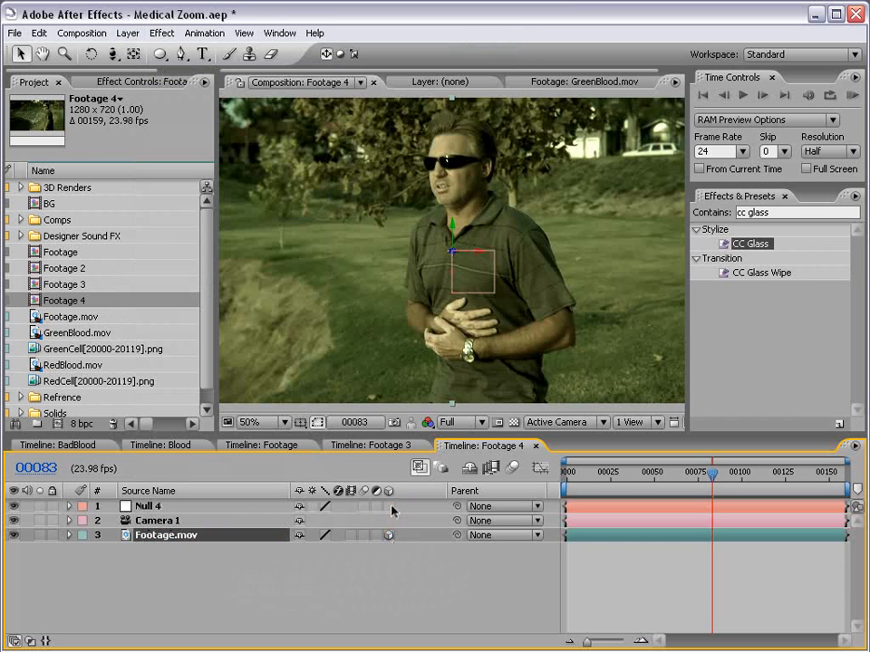
pyautogui.moveTo(150, 505); pyautogui.dragTo(154, 528)
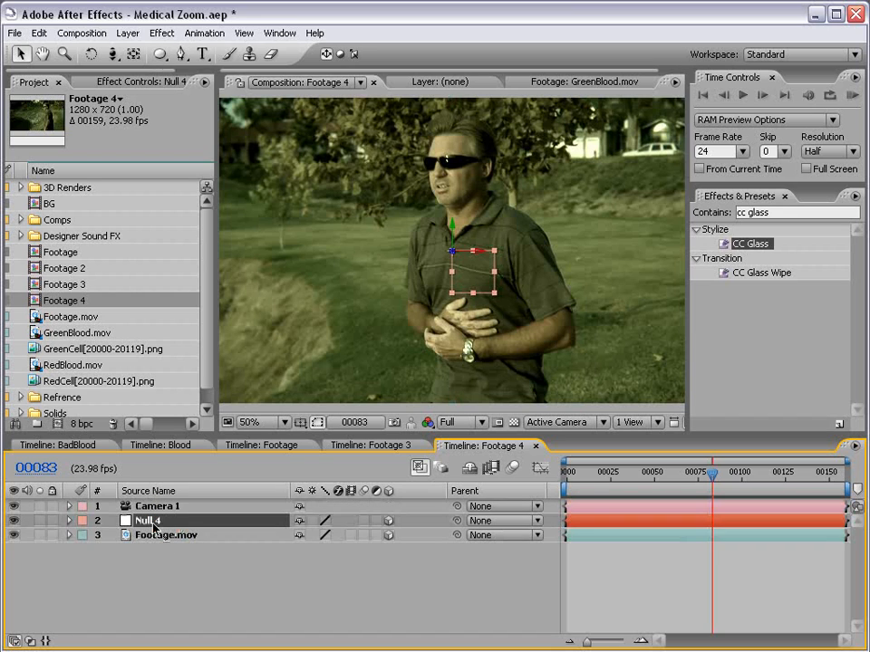
# - Parent Camera 1 to the null object and set a Position keyframe for the camera at frame 83
pyautogui.click(156, 506)
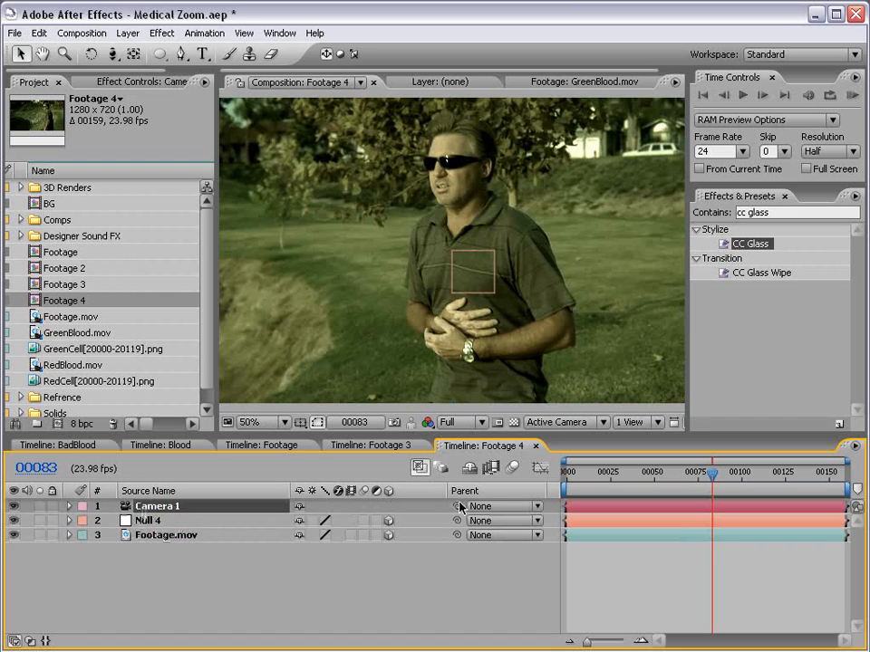
pyautogui.moveTo(457, 508); pyautogui.dragTo(148, 522)
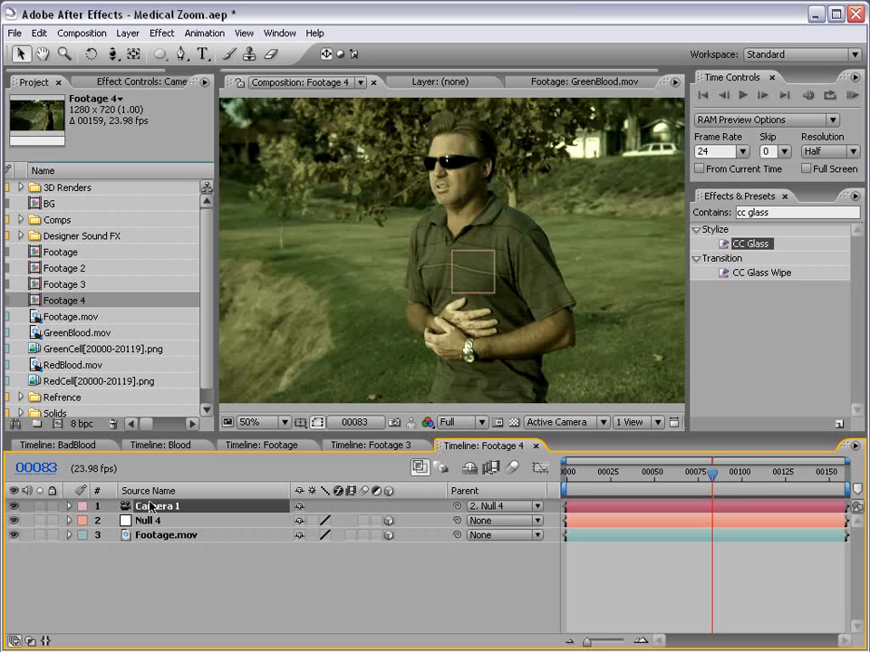
pyautogui.press('p')
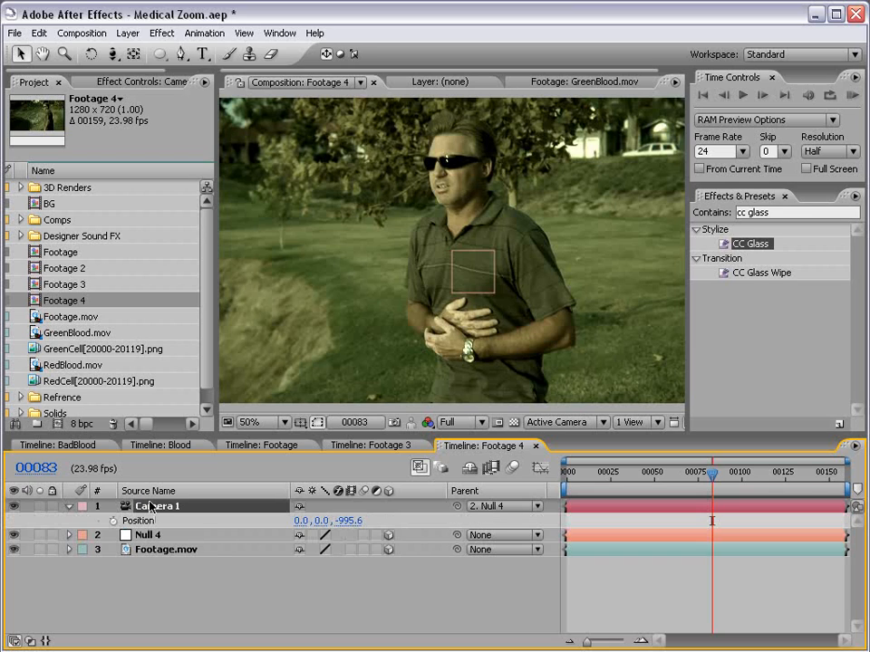
pyautogui.click(112, 521)
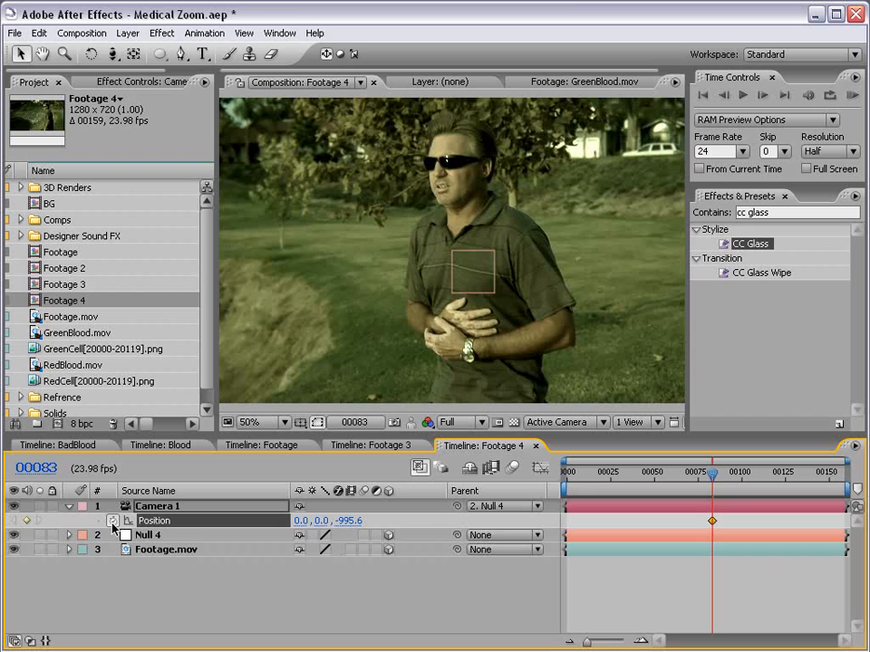
# - In the Top view, move the camera's point of interest behind the footage layer, and return to the Active Camera view
pyautogui.click(563, 422)
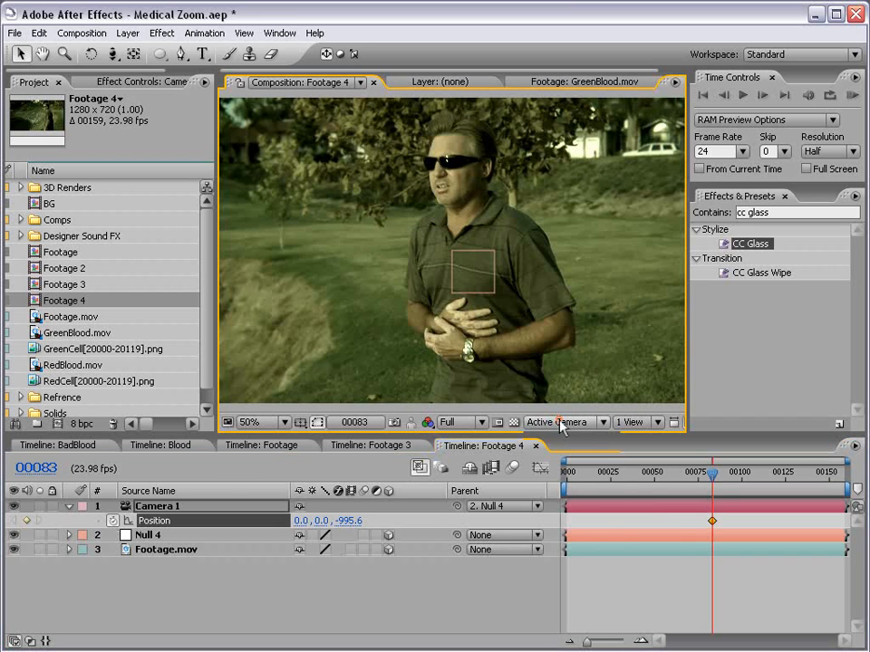
pyautogui.click(598, 514)
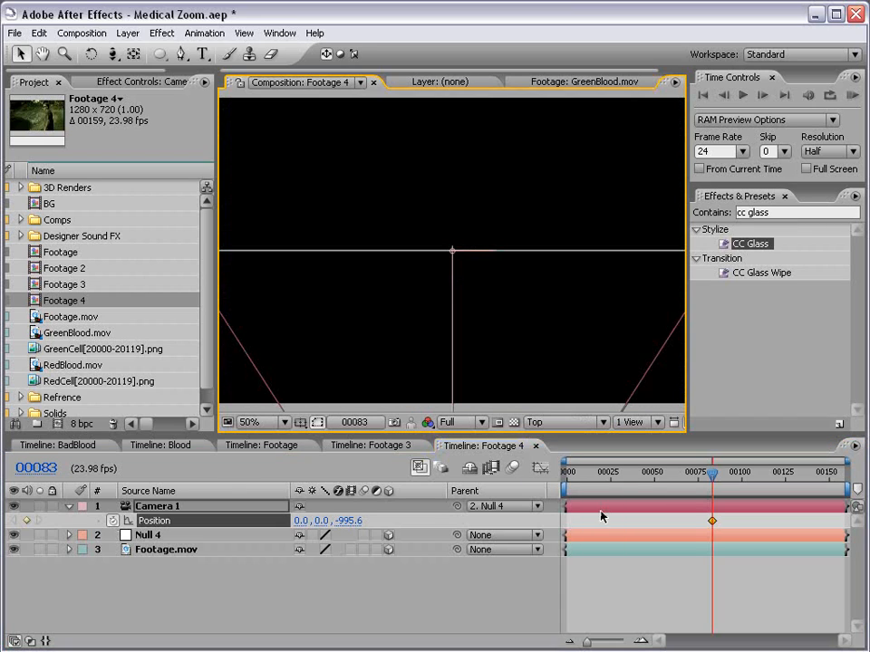
pyautogui.scroll(-2, 443, 264)
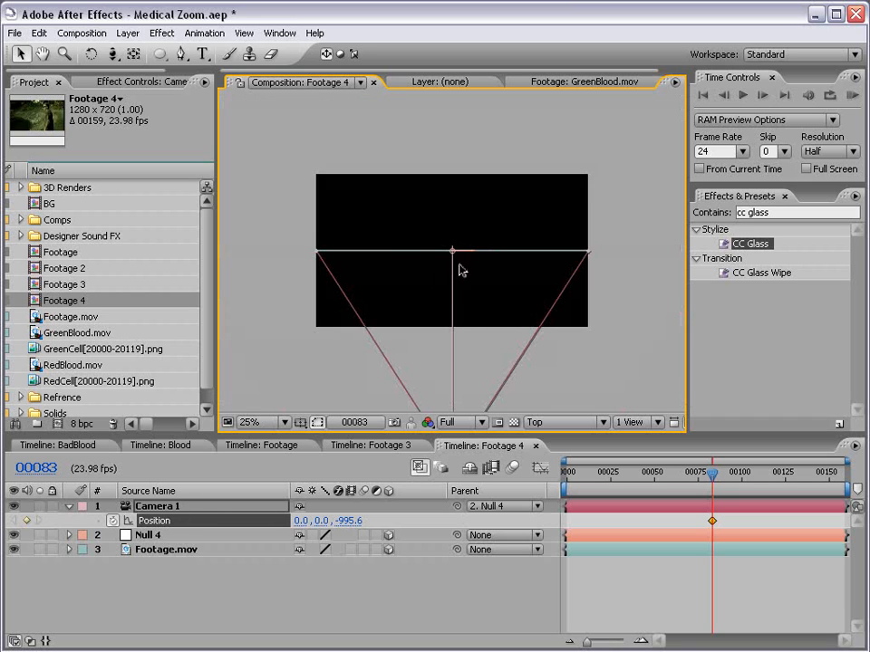
pyautogui.moveTo(455, 258); pyautogui.dragTo(452, 207)
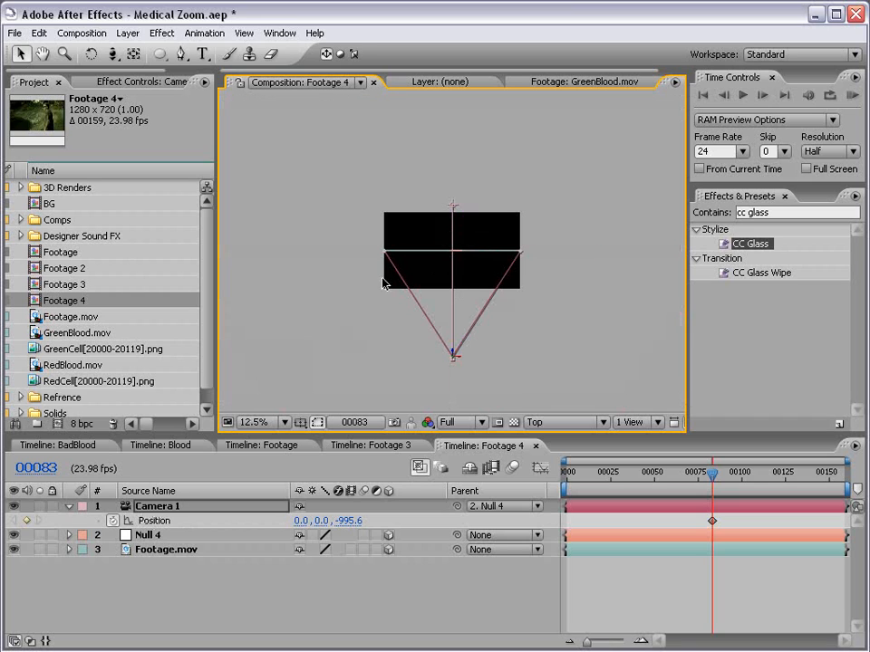
pyautogui.click(557, 422)
pyautogui.click(575, 438)
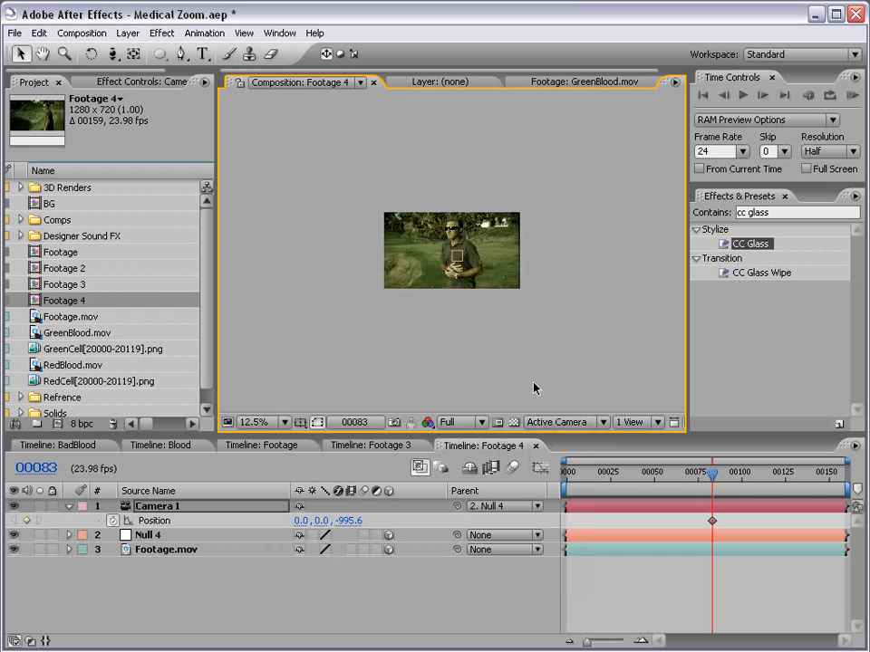
# - Try pushing the camera toward the footage by raising its Position Z value, and undo the change
pyautogui.scroll(2, 486, 296)
pyautogui.moveTo(350, 522); pyautogui.dragTo(701, 519)
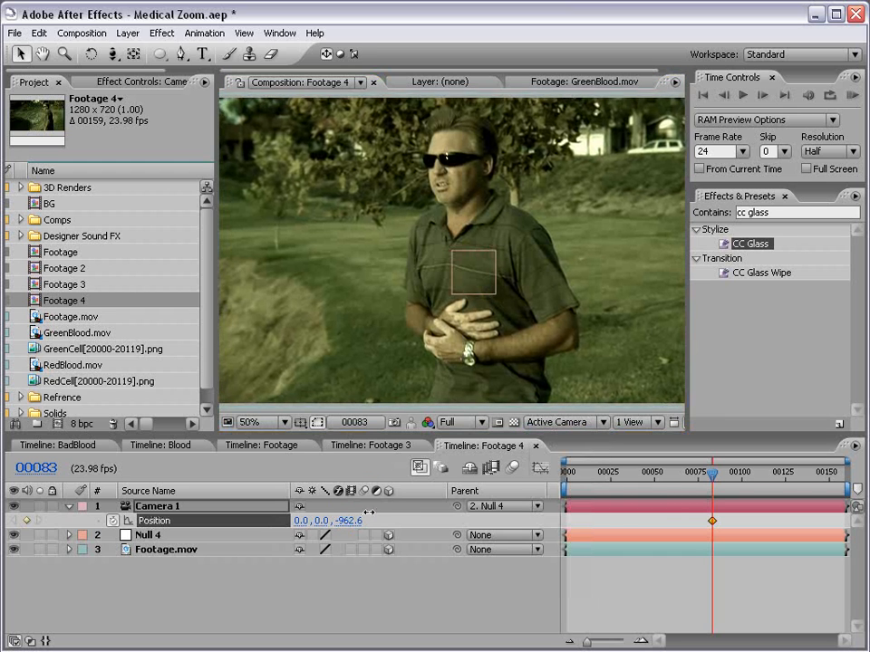
pyautogui.hotkey('ctrl', 'z')
# - At frame 98, push Camera 1 in to the footage layer by raising its Position Z to about 0.4
pyautogui.moveTo(712, 477); pyautogui.dragTo(736, 477)
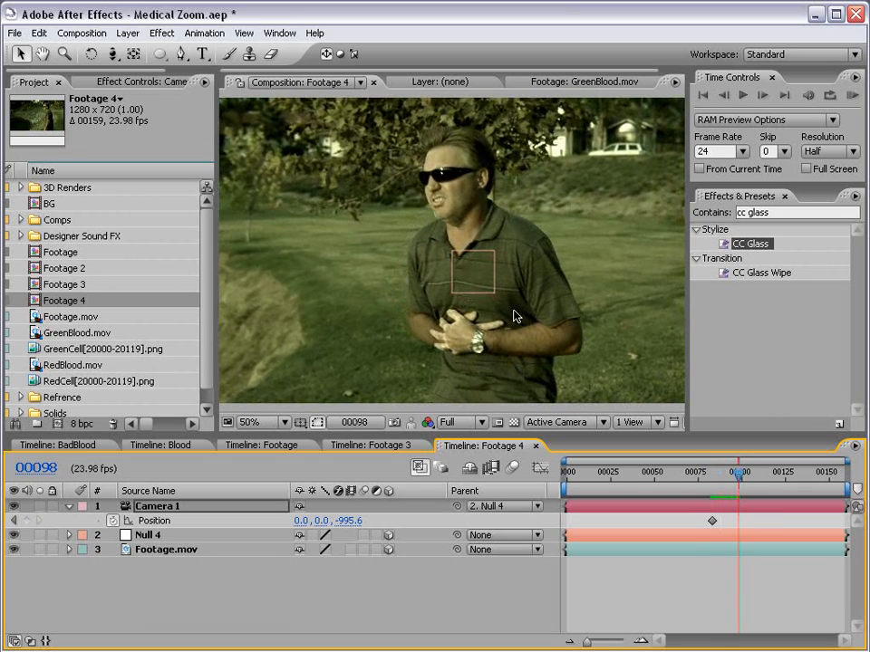
pyautogui.moveTo(351, 521); pyautogui.dragTo(867, 485)
# - Return to frame 83 and set a Position keyframe for the null
pyautogui.moveTo(734, 476); pyautogui.dragTo(712, 474)
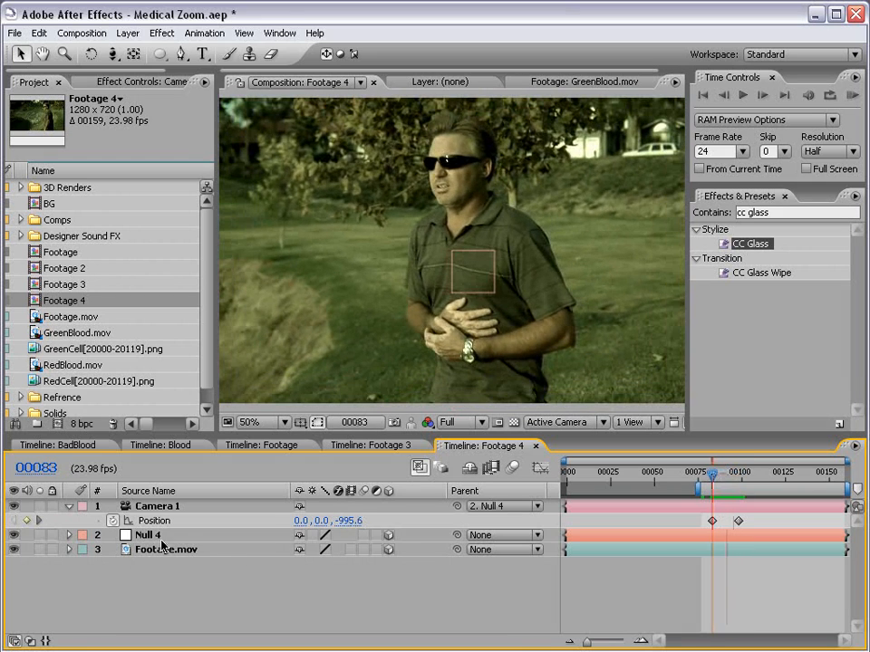
pyautogui.click(148, 534)
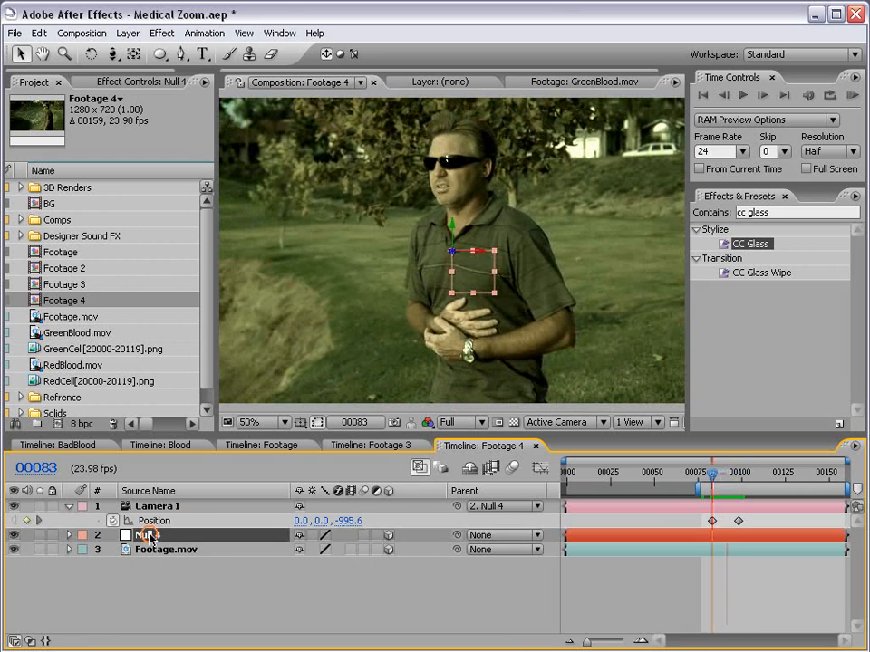
pyautogui.press('p')
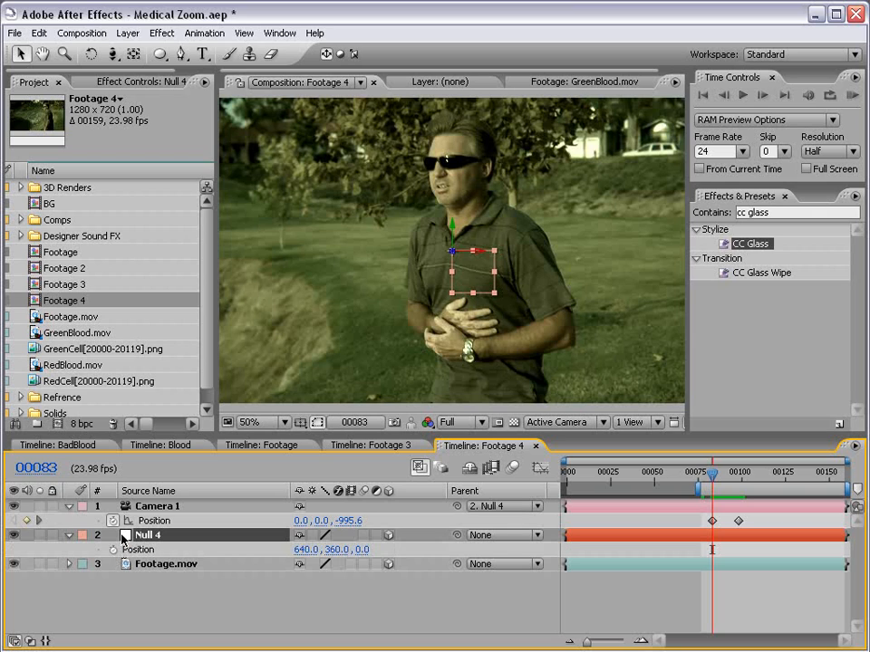
pyautogui.click(112, 548)
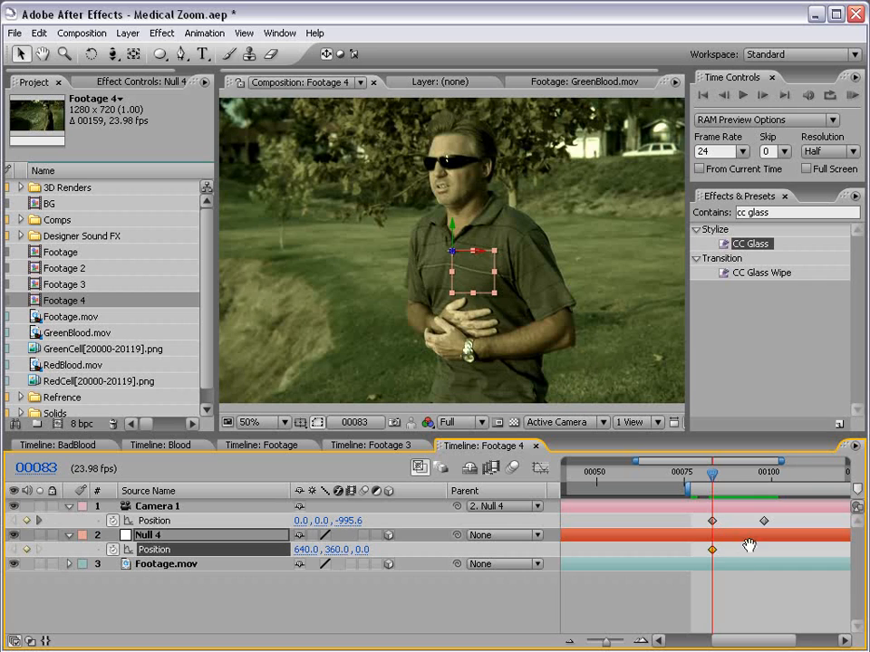
# - At frame 94, move the null near the man's hands, to a Position of about 699, 484
pyautogui.press('=')
pyautogui.moveTo(660, 469); pyautogui.dragTo(703, 478)
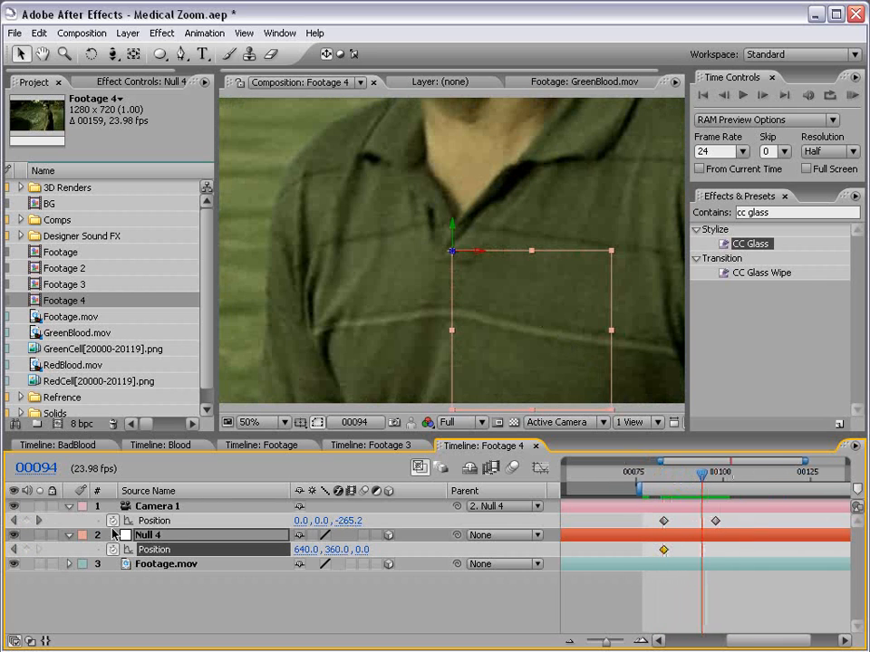
pyautogui.press(',')
pyautogui.moveTo(488, 284); pyautogui.dragTo(532, 388)
pyautogui.press('.')
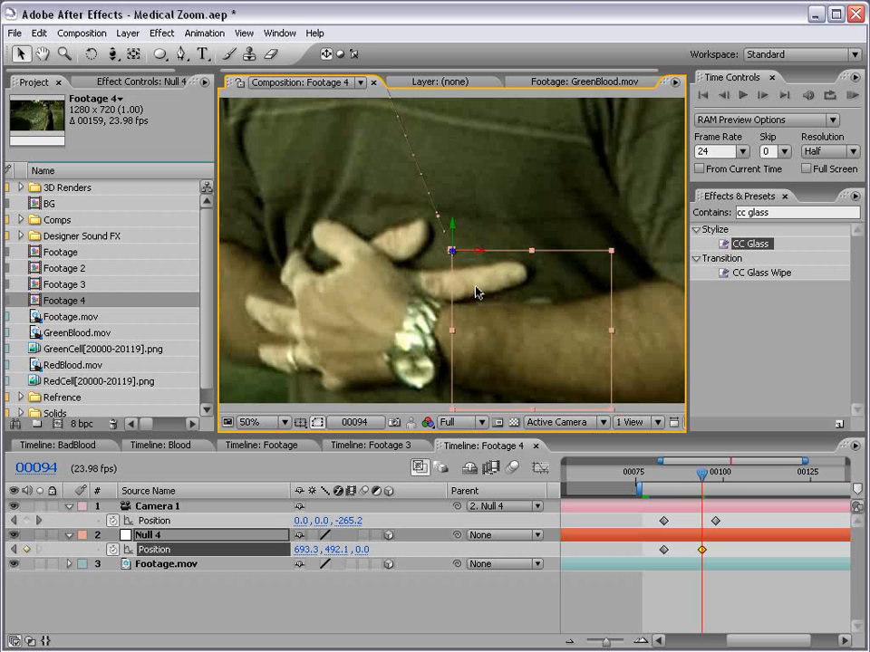
pyautogui.moveTo(515, 314); pyautogui.dragTo(368, 61)
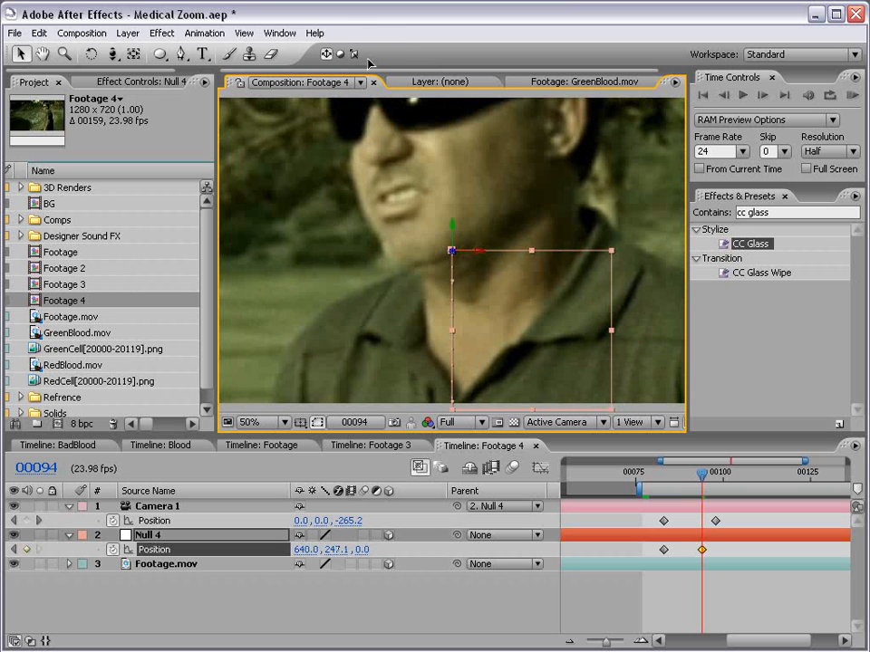
pyautogui.moveTo(486, 286); pyautogui.dragTo(471, 299)
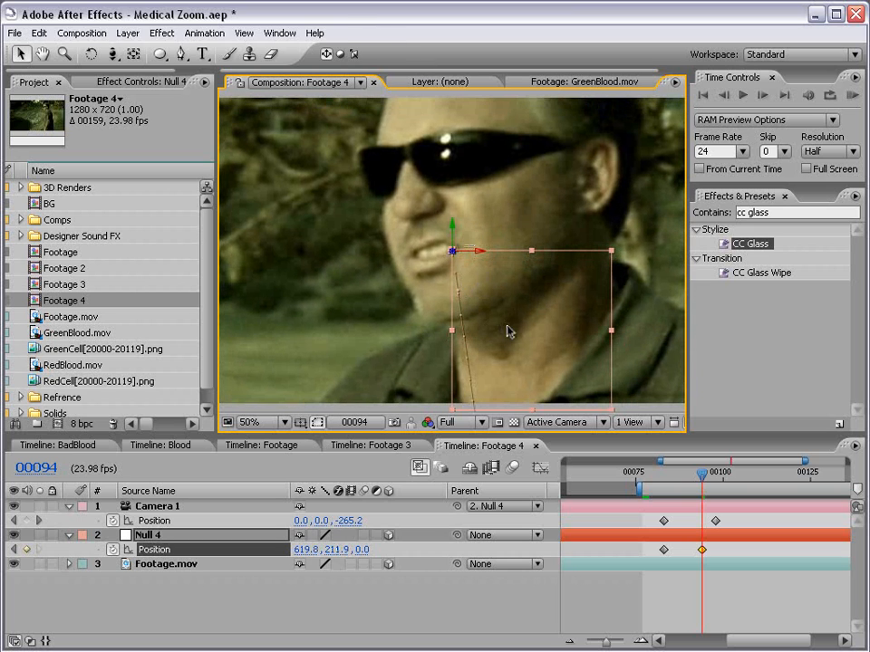
pyautogui.scroll(-2, 508, 331)
pyautogui.moveTo(509, 333); pyautogui.dragTo(539, 460)
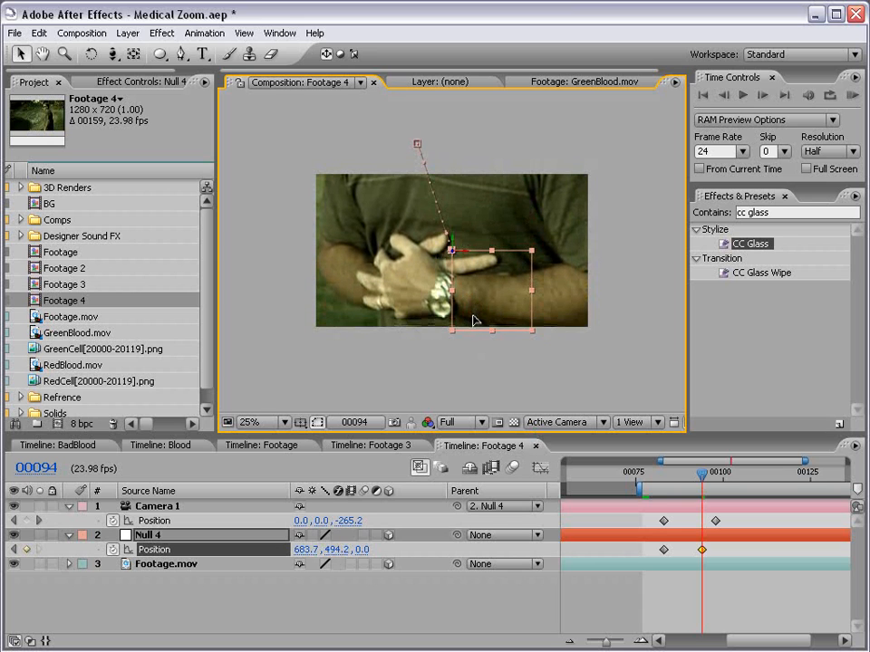
pyautogui.scroll(2, 473, 312)
pyautogui.moveTo(471, 300); pyautogui.dragTo(558, 348)
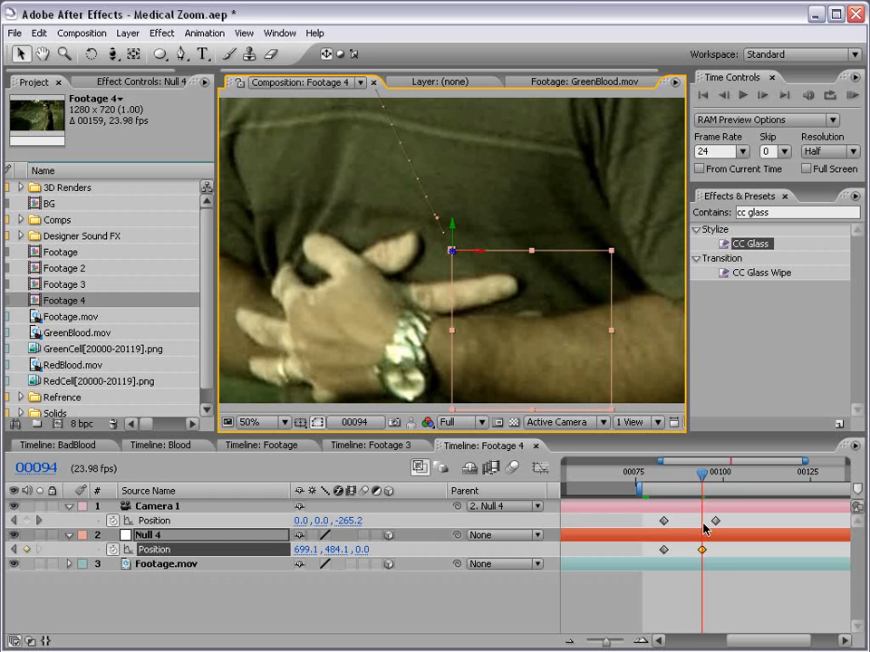
# - Preview the camera move, and apply Easy Ease to the final Position keyframes of Camera 1 and the null
pyautogui.press(',')
pyautogui.press('KP_0')
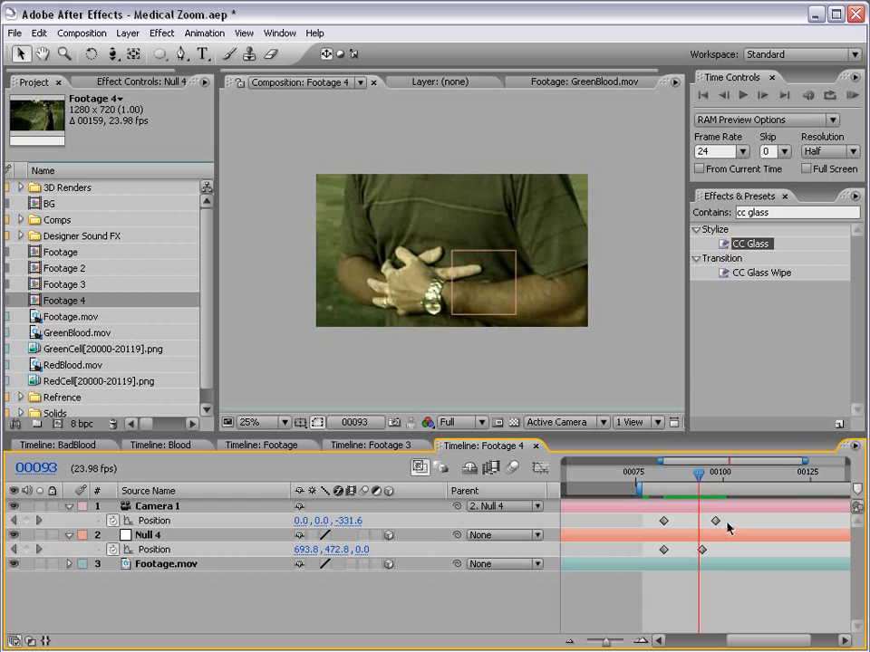
pyautogui.moveTo(729, 528); pyautogui.dragTo(700, 554)
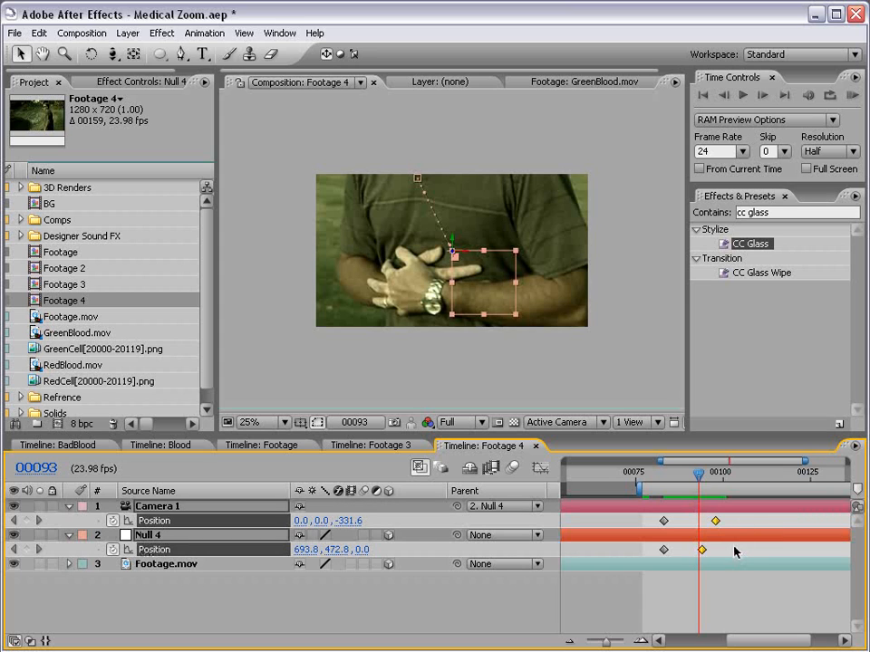
pyautogui.press('F9')
pyautogui.moveTo(697, 477); pyautogui.dragTo(667, 473)
pyautogui.click(693, 581)
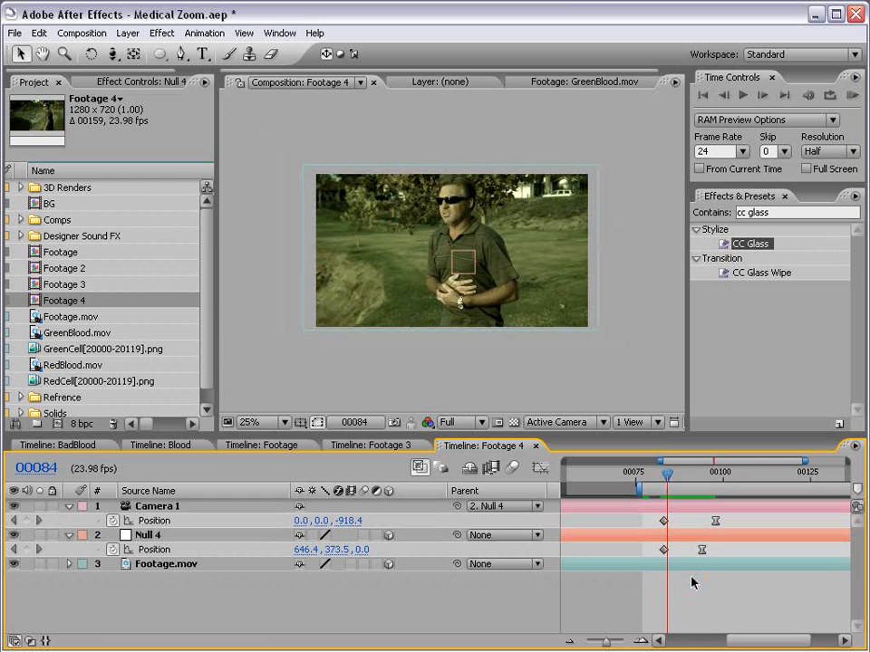
pyautogui.press('.')
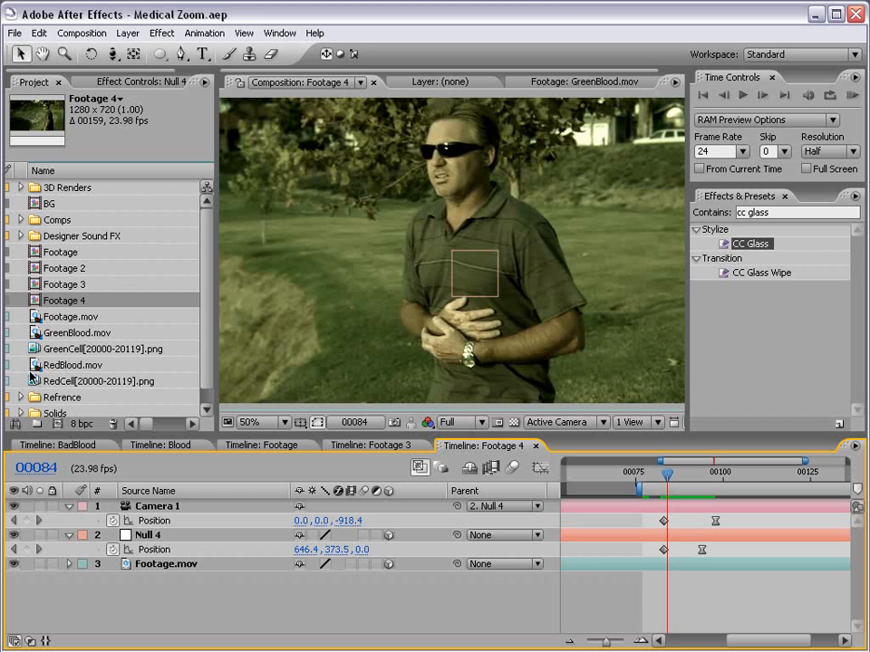
# - Add RedBlood.mov above Camera 1 and shift the layer to start at frame 97, near the end of the camera move
pyautogui.moveTo(40, 366); pyautogui.dragTo(705, 473)
pyautogui.press(',')
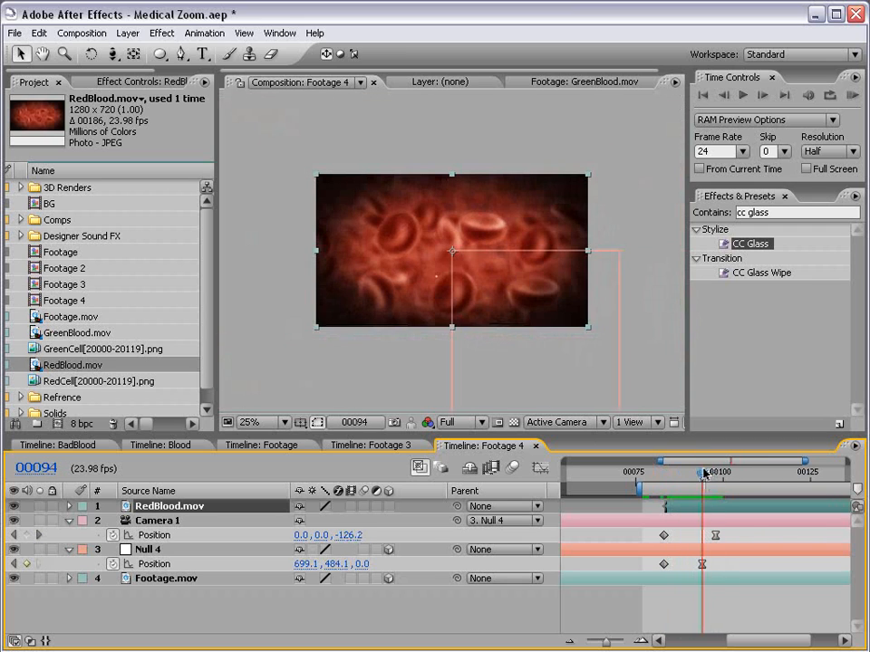
pyautogui.press('[')
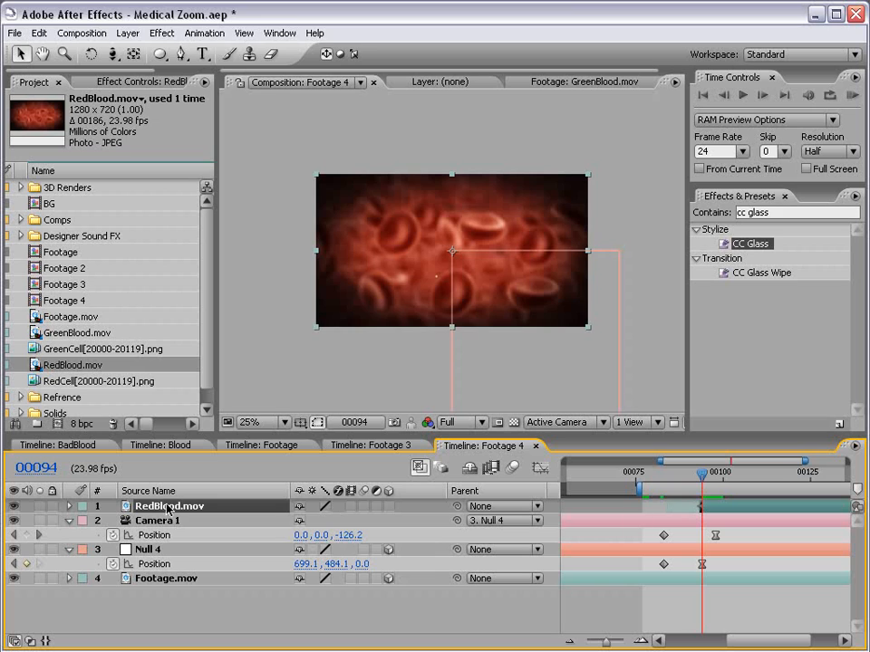
pyautogui.moveTo(701, 506); pyautogui.dragTo(725, 506)
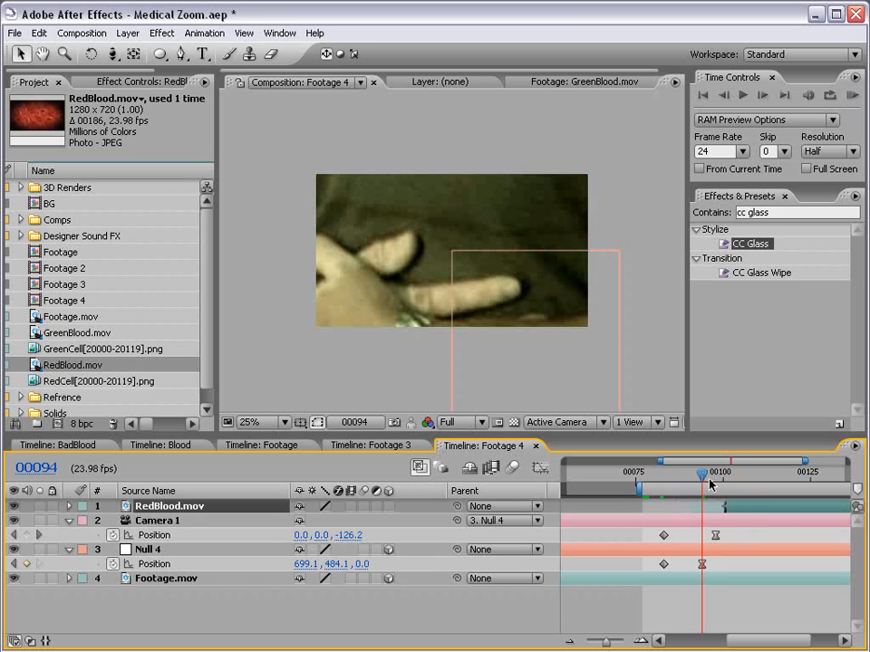
pyautogui.click(711, 481)
pyautogui.moveTo(745, 512); pyautogui.dragTo(733, 511)
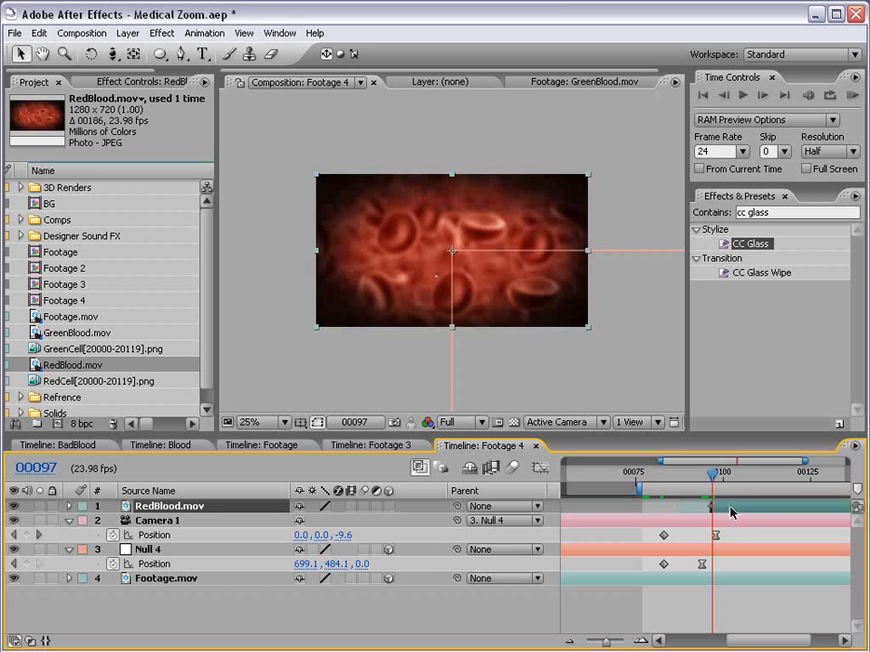
pyautogui.moveTo(712, 481)
pyautogui.mouseDown()
pyautogui.moveTo(674, 478)
pyautogui.moveTo(717, 480)
pyautogui.mouseUp()
pyautogui.moveTo(703, 478)
pyautogui.mouseDown()
pyautogui.moveTo(759, 478)
pyautogui.moveTo(694, 478)
pyautogui.mouseUp()
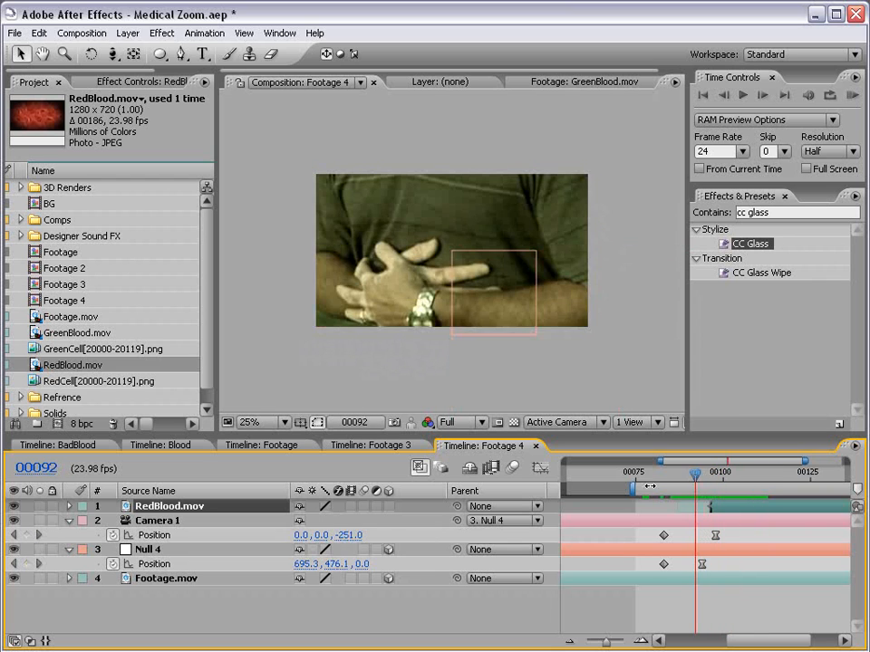
# - Turn on motion blur for the Footage.mov layer and enable it for the composition
pyautogui.click(352, 578)
pyautogui.click(353, 580)
pyautogui.click(365, 579)
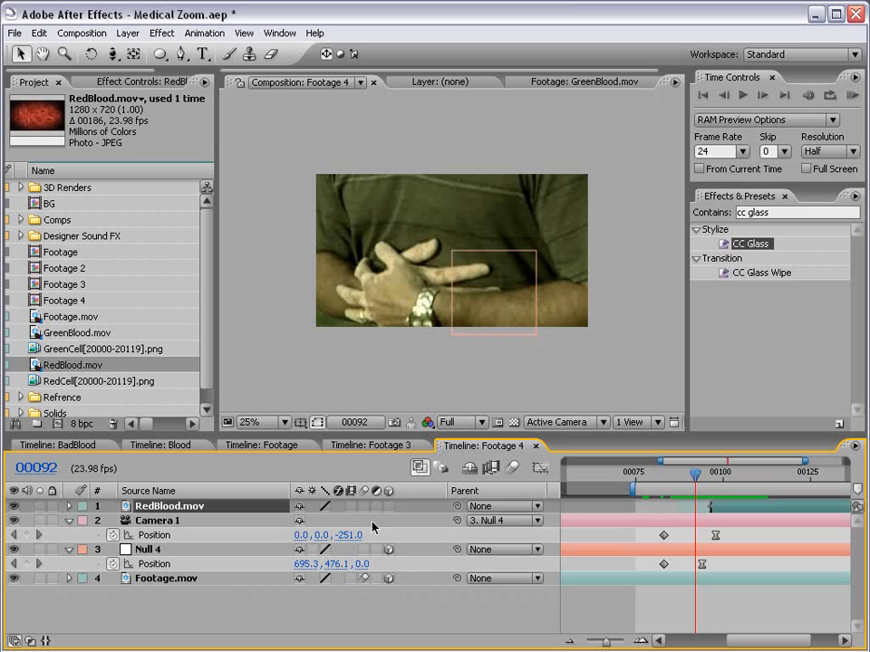
pyautogui.click(513, 468)
pyautogui.click(683, 477)
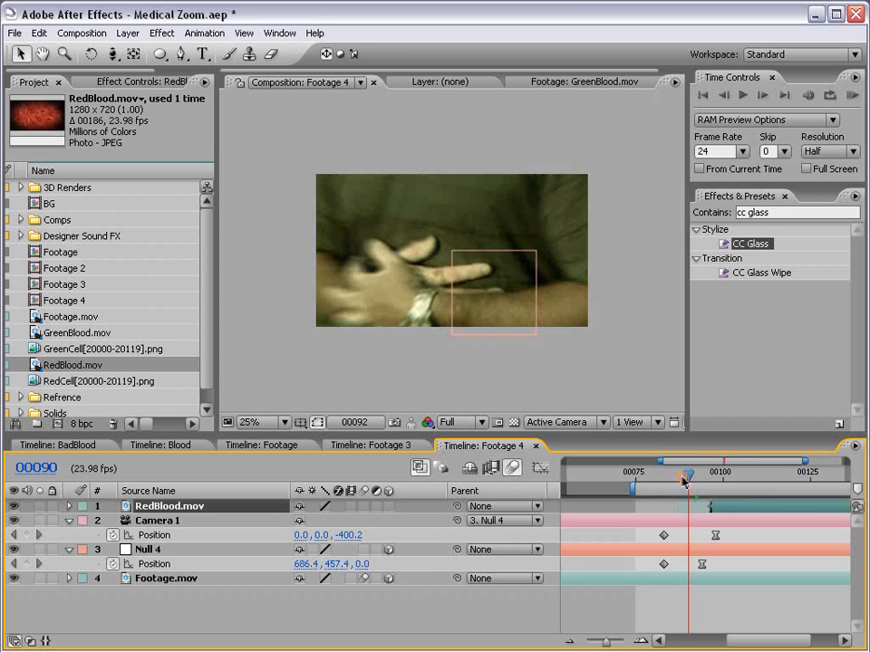
# - Set both the RAM preview and composition resolution to Half, and preview the motion-blurred zoom
pyautogui.click(816, 155)
pyautogui.click(821, 202)
pyautogui.click(458, 422)
pyautogui.click(462, 345)
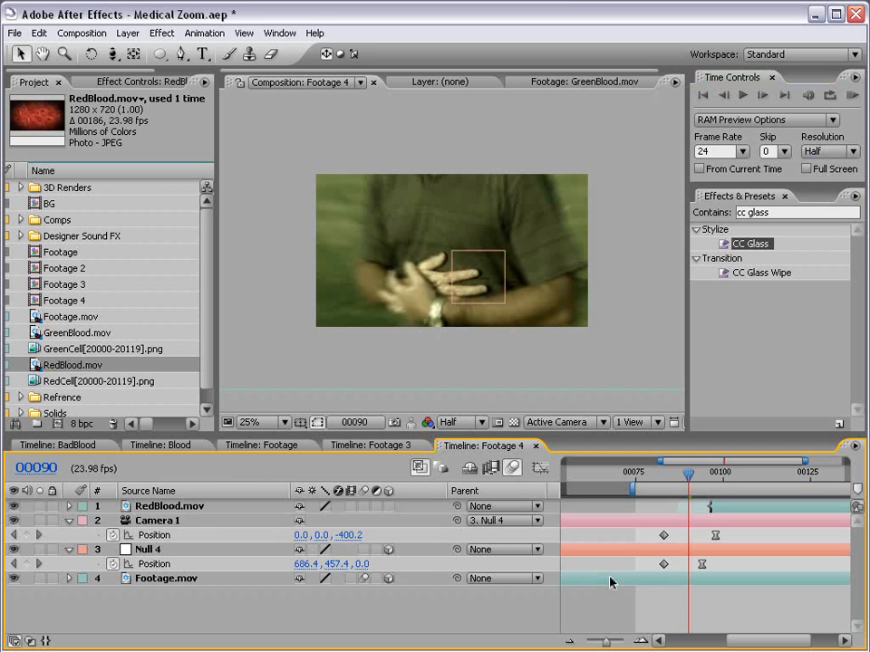
pyautogui.press('KP_0')
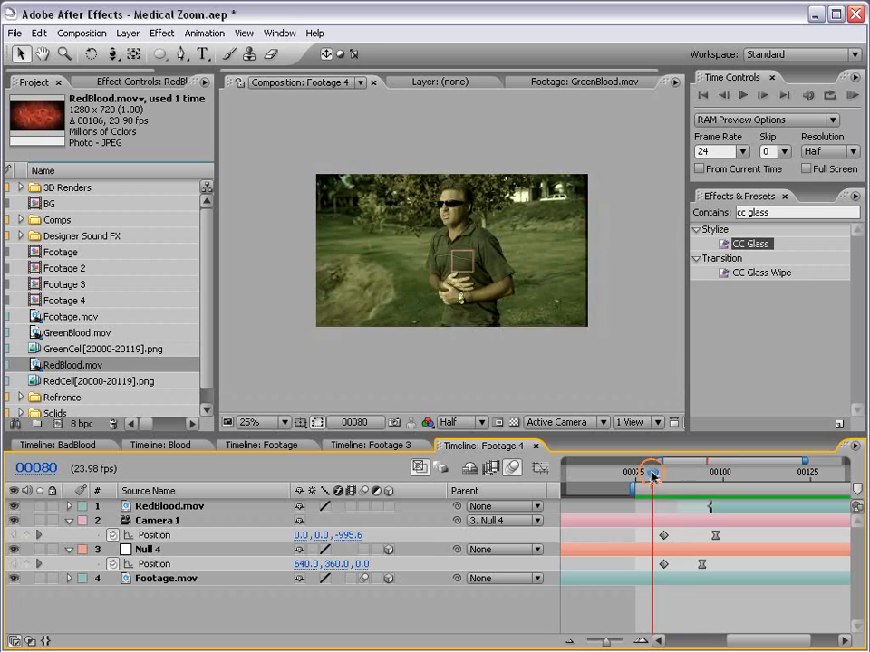
# - At frame 93, hide the RedBlood.mov layer and collapse the properties of Camera 1 and the null
pyautogui.moveTo(700, 480); pyautogui.dragTo(743, 480)
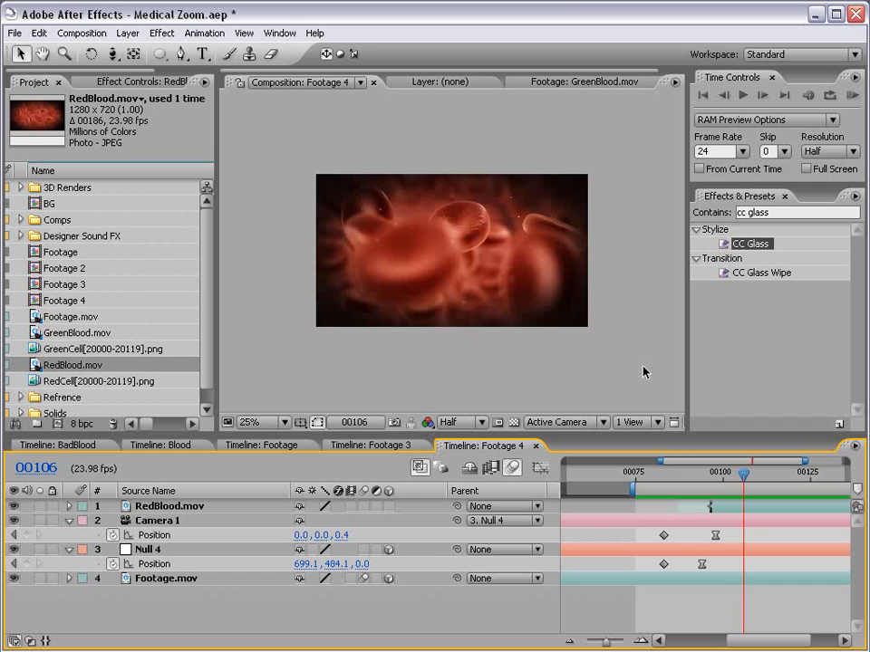
pyautogui.moveTo(727, 477); pyautogui.dragTo(698, 475)
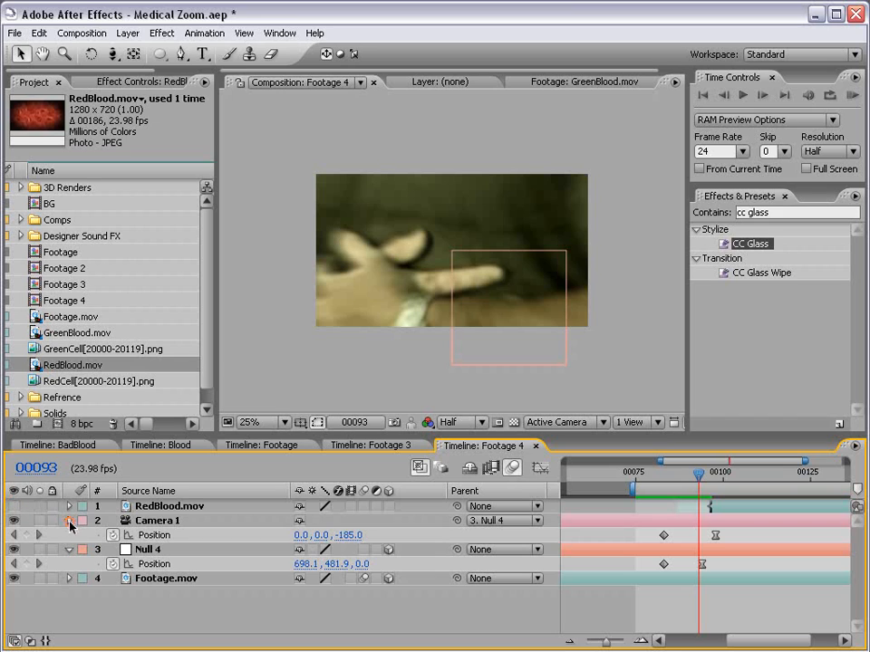
pyautogui.click(69, 520)
pyautogui.click(68, 534)
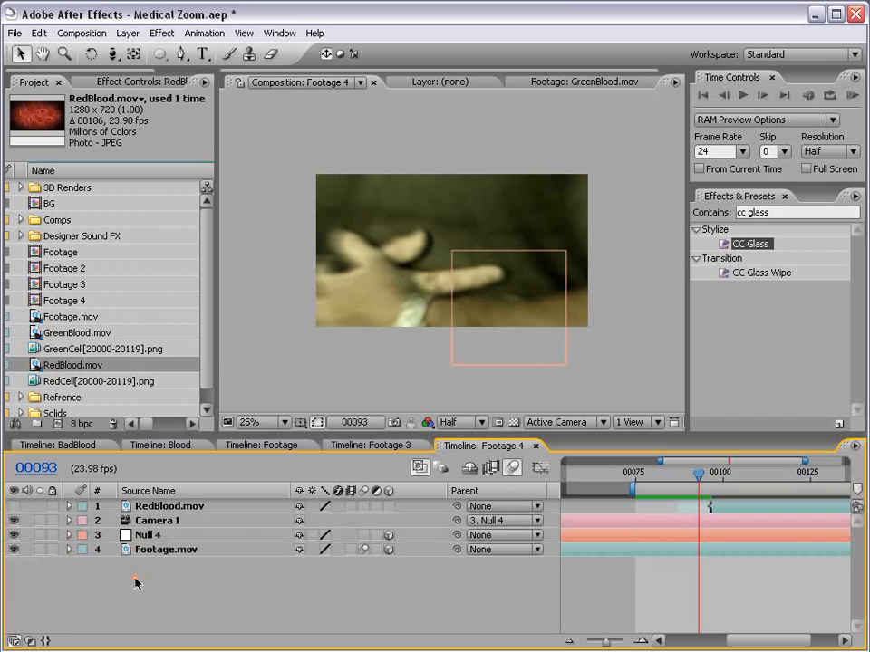
# - Examine the reference photos shirt.jpg, chest.jpg, chest_close.jpg and shirt_close.jpg in the Refrence folder, checking their close-up detail
pyautogui.click(131, 423)
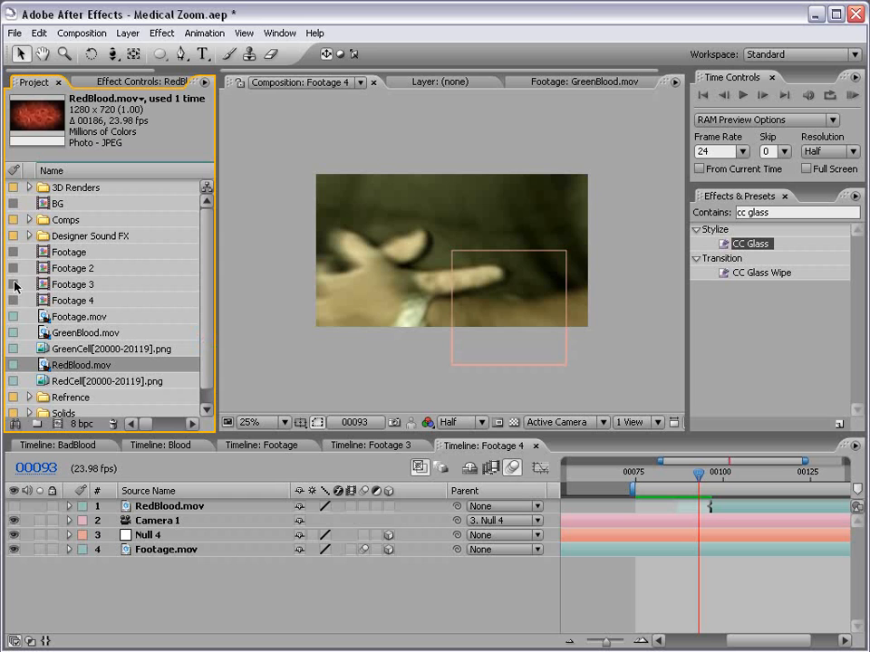
pyautogui.click(29, 397)
pyautogui.scroll(-2, 179, 308)
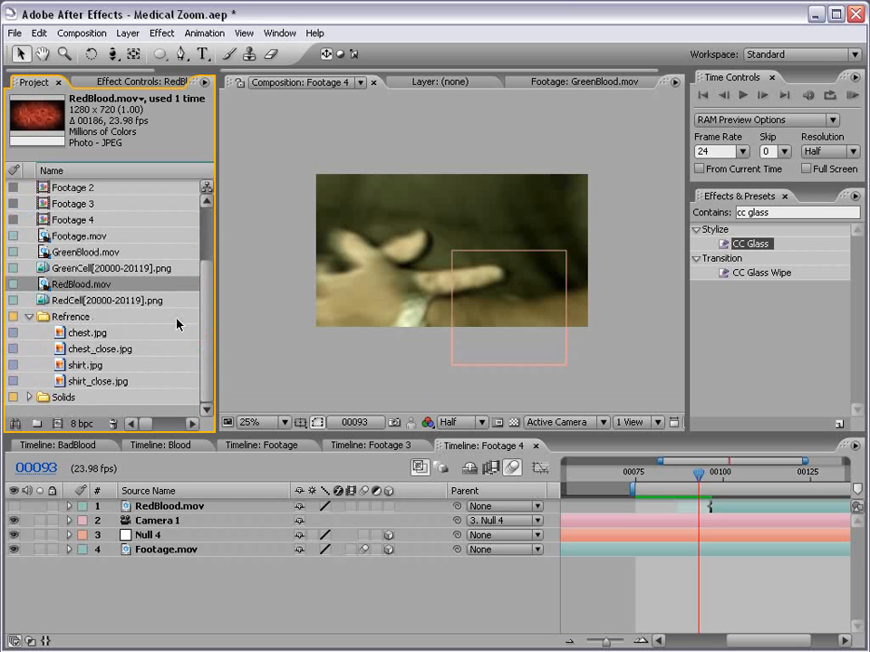
pyautogui.doubleClick(81, 366)
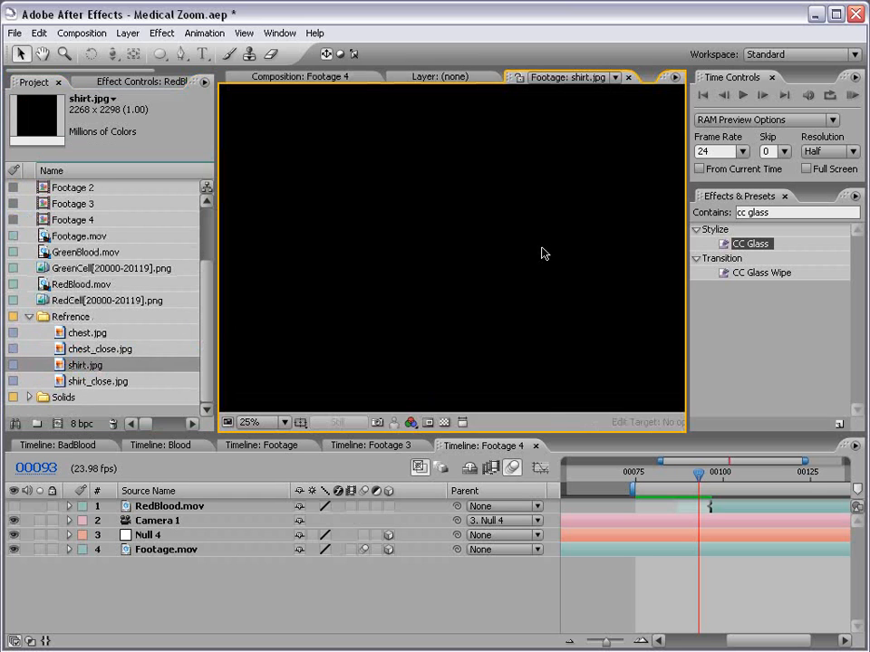
pyautogui.scroll(2, 505, 255)
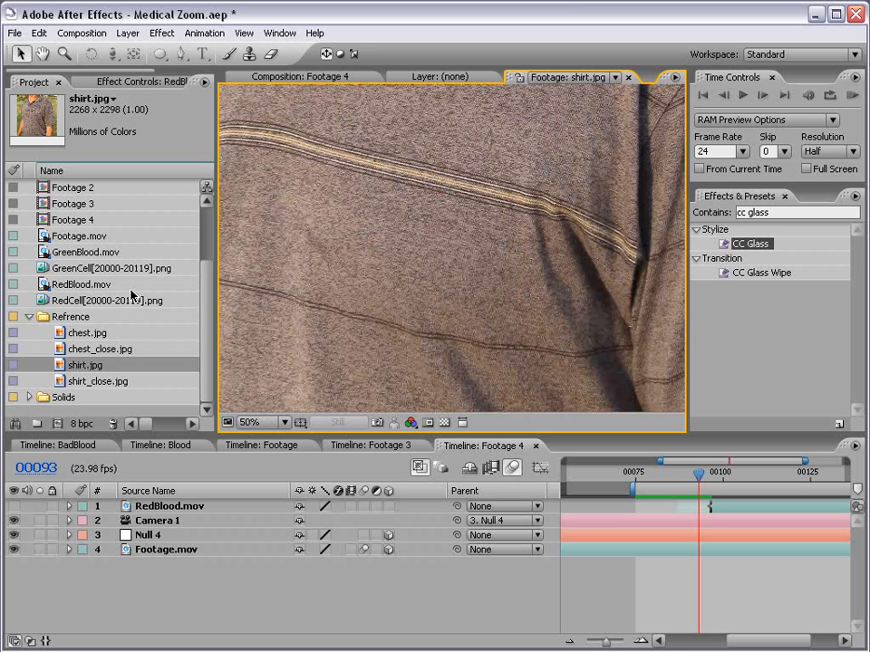
pyautogui.doubleClick(82, 332)
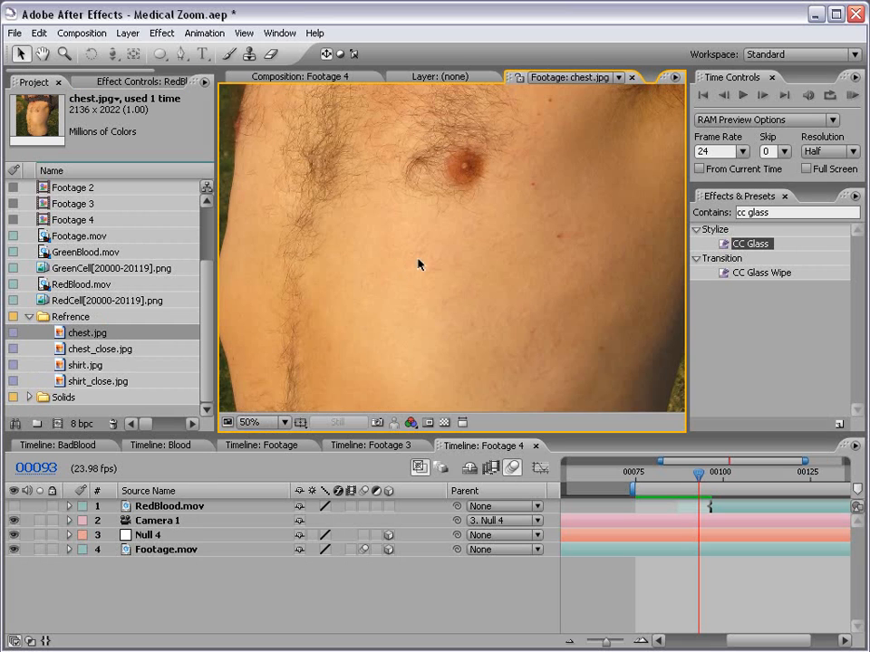
pyautogui.scroll(-1, 419, 263)
pyautogui.doubleClick(80, 351)
pyautogui.scroll(-1, 458, 253)
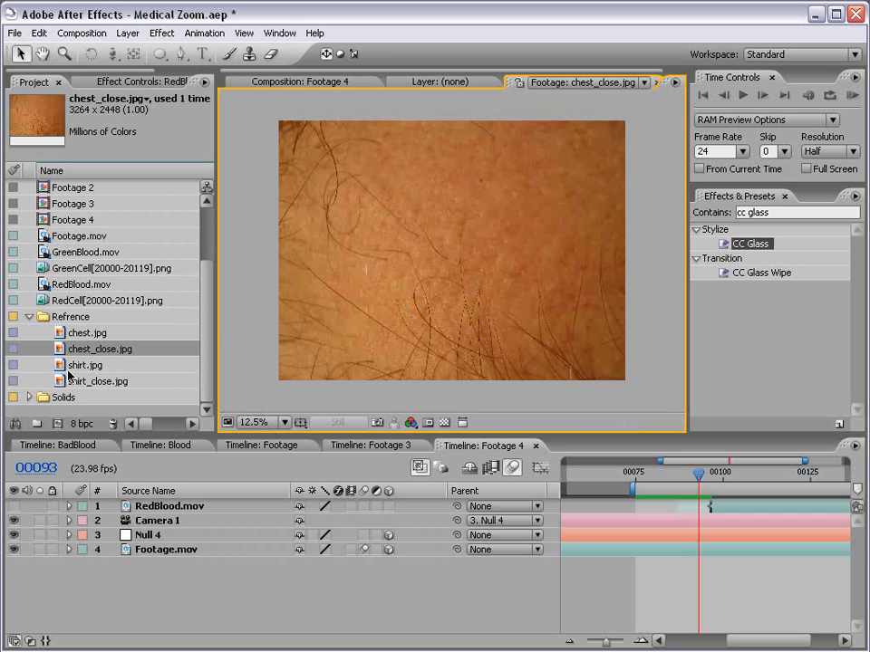
pyautogui.scroll(2, 479, 235)
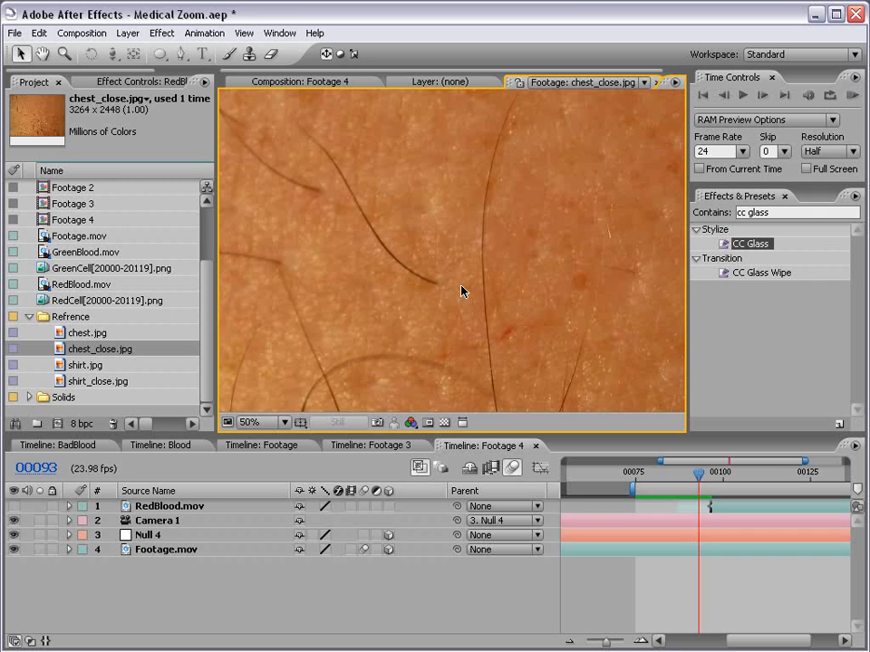
pyautogui.scroll(-1, 557, 251)
pyautogui.doubleClick(88, 381)
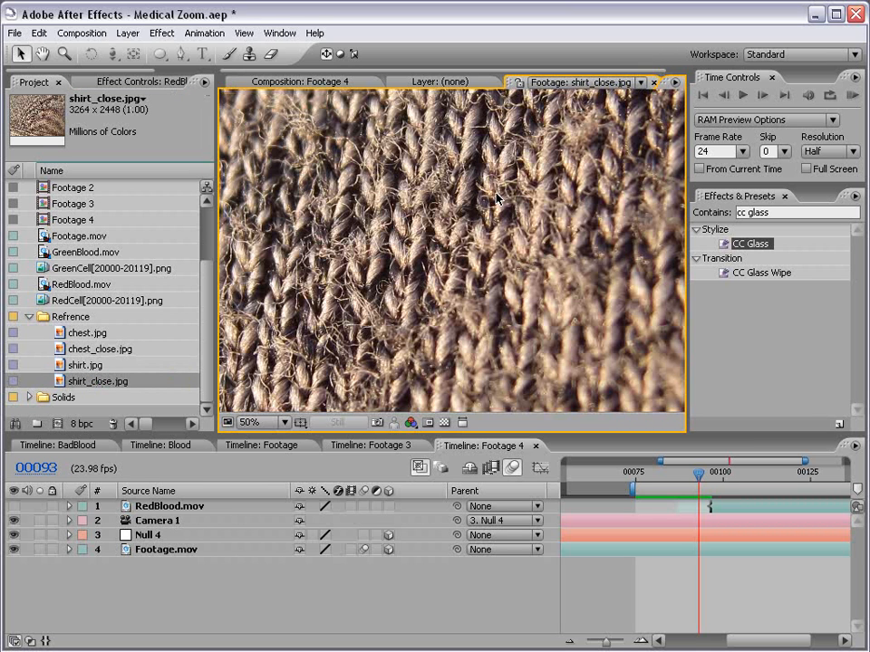
# - View the whole shirt_close.jpg photo, and compare it with the chest.jpg and chest_close.jpg skin photos
pyautogui.scroll(-2, 497, 198)
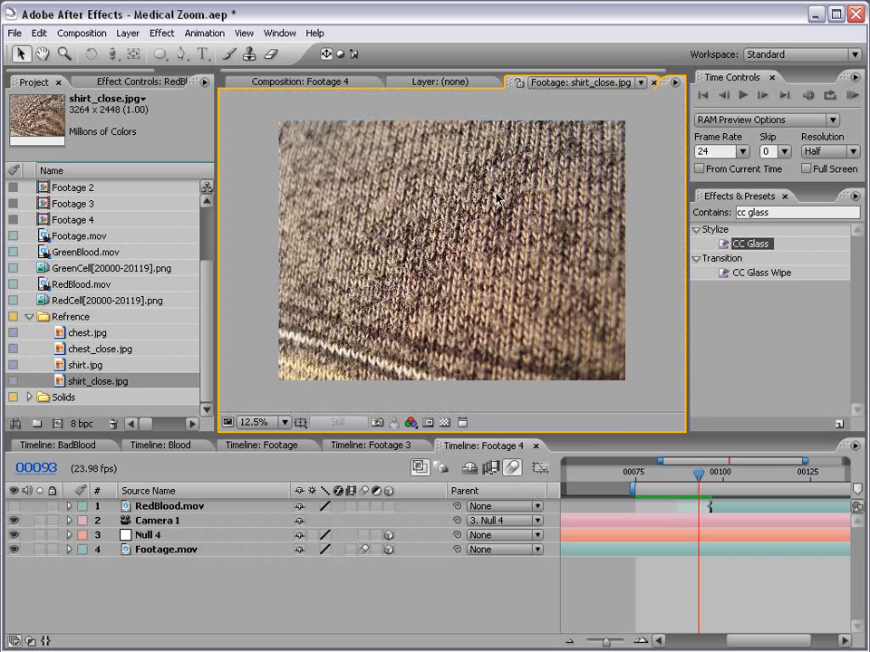
pyautogui.click(83, 347)
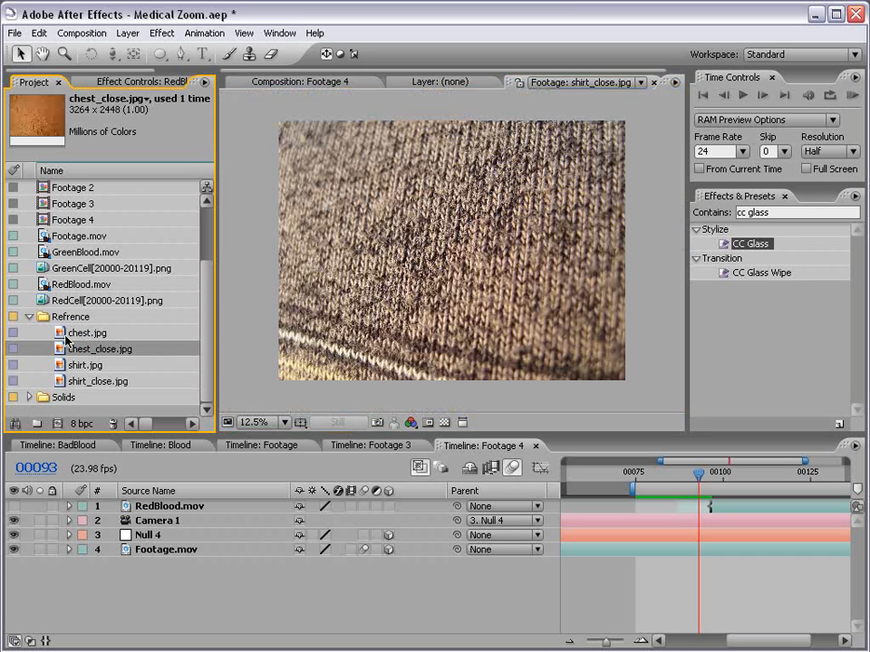
pyautogui.doubleClick(61, 333)
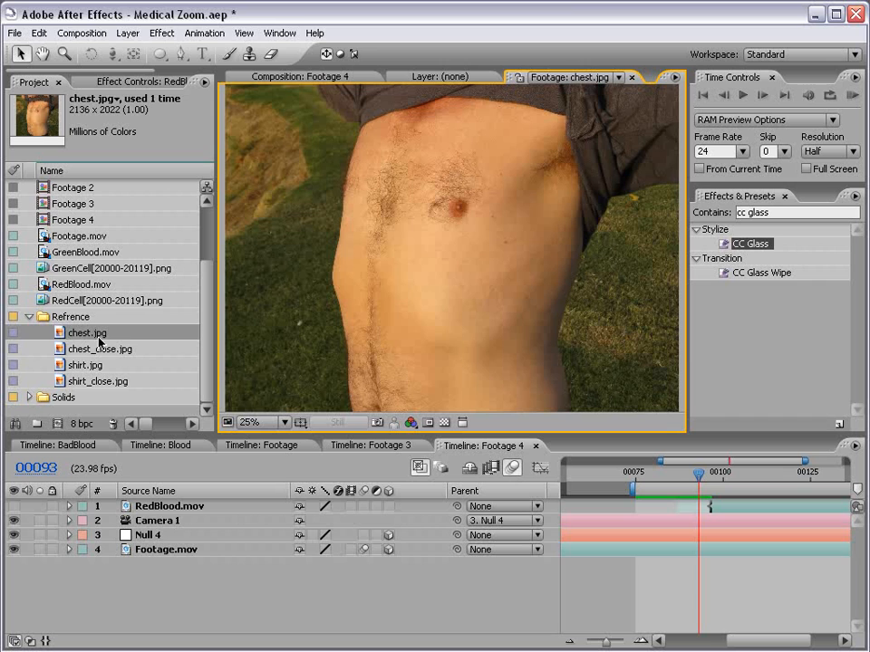
pyautogui.doubleClick(96, 349)
# - At frame 75, add chest.jpg as the topmost layer of the Footage 4 composition and scale it down over the man
pyautogui.moveTo(722, 466); pyautogui.dragTo(649, 484)
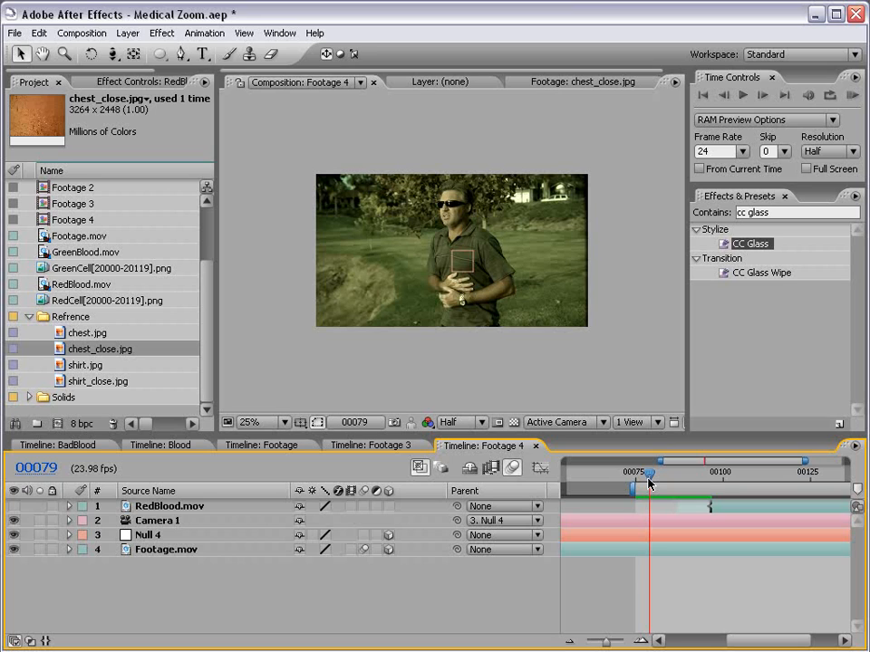
pyautogui.moveTo(649, 484); pyautogui.dragTo(659, 483)
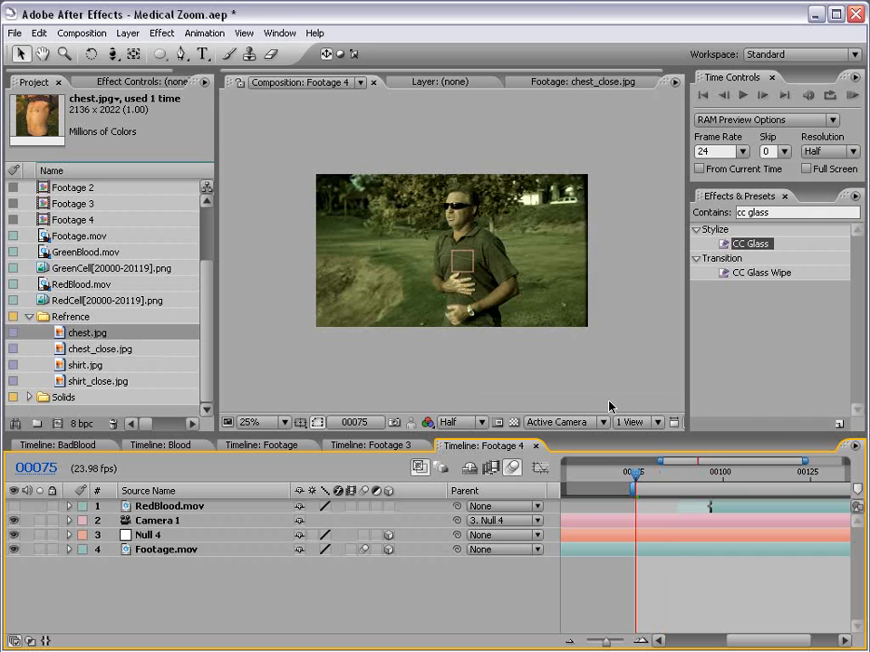
pyautogui.moveTo(62, 335); pyautogui.dragTo(460, 272)
pyautogui.press(',')
pyautogui.moveTo(569, 150); pyautogui.dragTo(490, 218)
# - Set the chest.jpg layer's opacity to 50% so the footage can be seen through it
pyautogui.press('t')
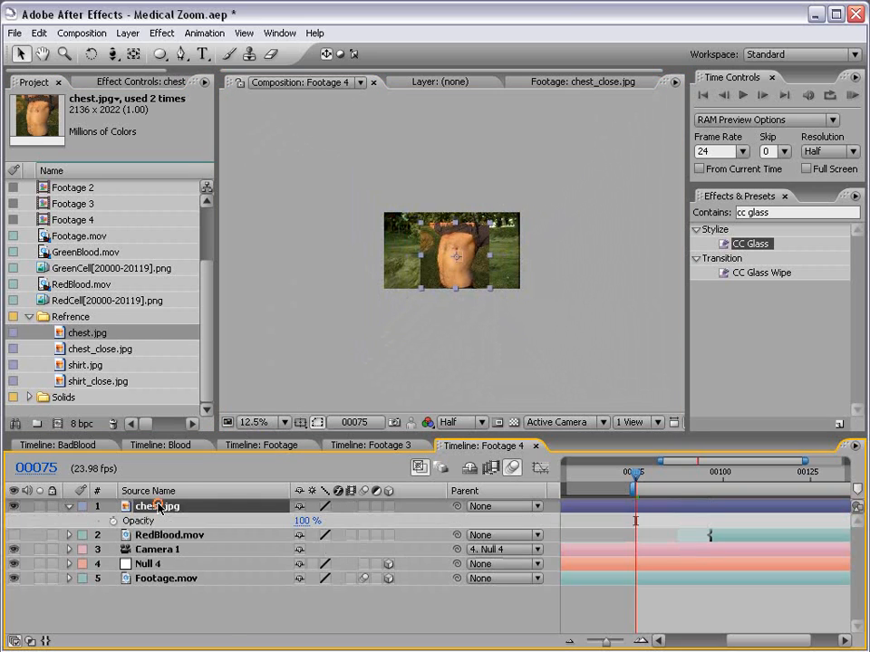
pyautogui.click(303, 521)
pyautogui.write('50')
pyautogui.press('Return')
pyautogui.press('.')
pyautogui.press('.')
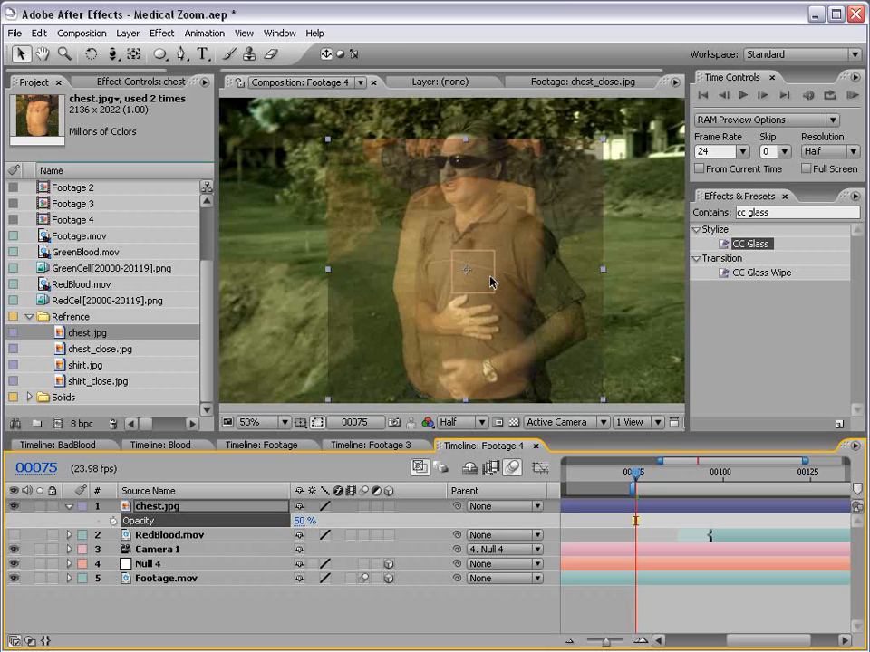
# - Scale chest.jpg down further, position it over the man's torso, and rotate it slightly counterclockwise to match his body
pyautogui.moveTo(611, 138); pyautogui.dragTo(558, 197)
pyautogui.moveTo(533, 272); pyautogui.dragTo(537, 280)
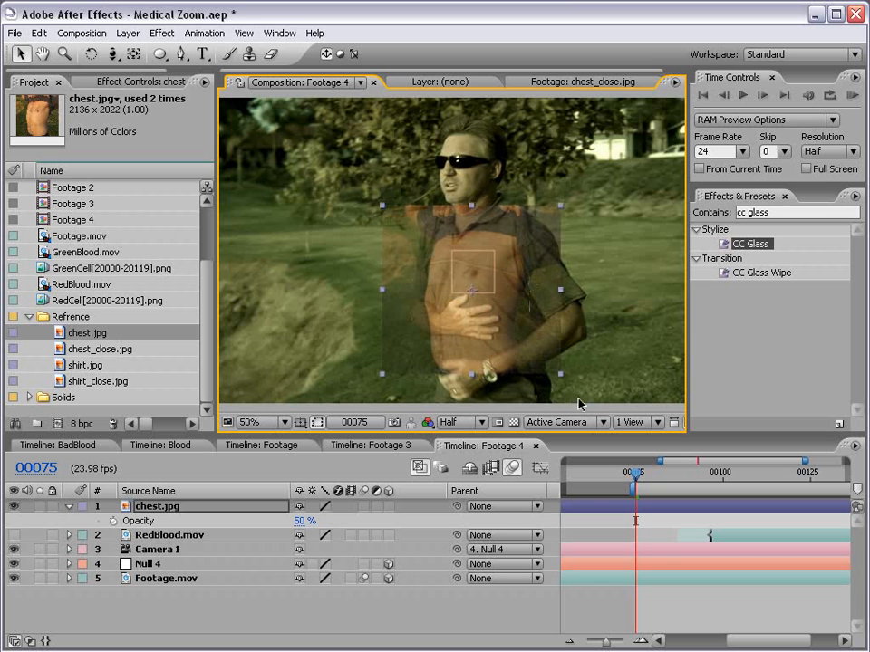
pyautogui.press('w')
pyautogui.moveTo(545, 355); pyautogui.dragTo(503, 353)
pyautogui.press('v')
pyautogui.click(683, 607)
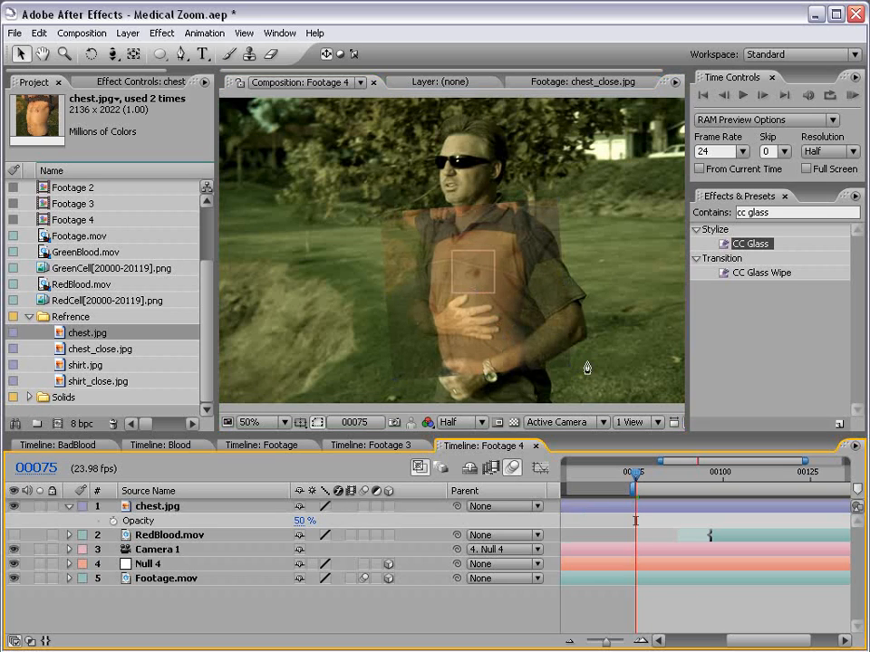
# - Make chest.jpg a 3D layer and collapse its properties
pyautogui.click(154, 515)
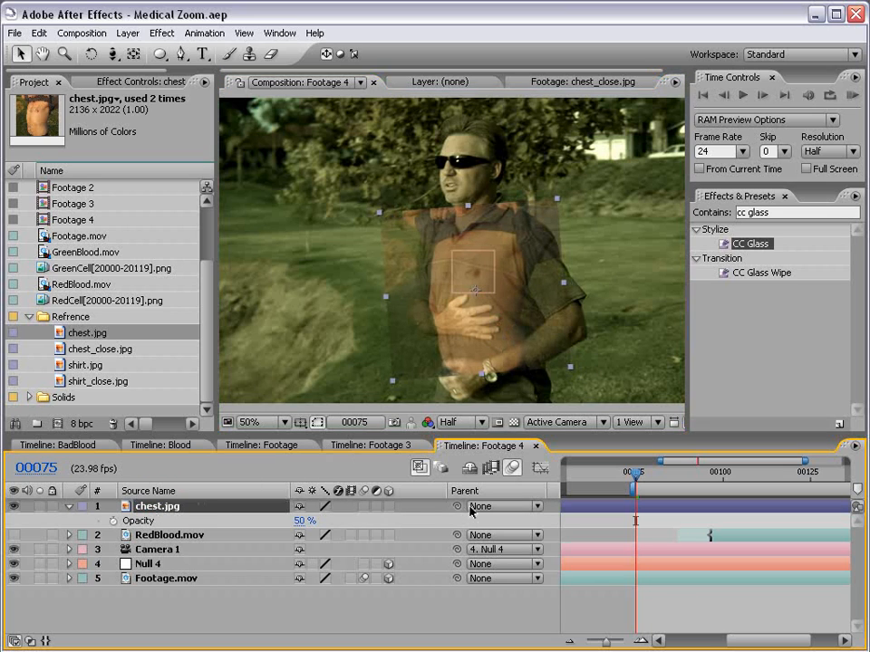
pyautogui.moveTo(458, 506); pyautogui.dragTo(172, 579)
pyautogui.click(390, 507)
pyautogui.click(72, 508)
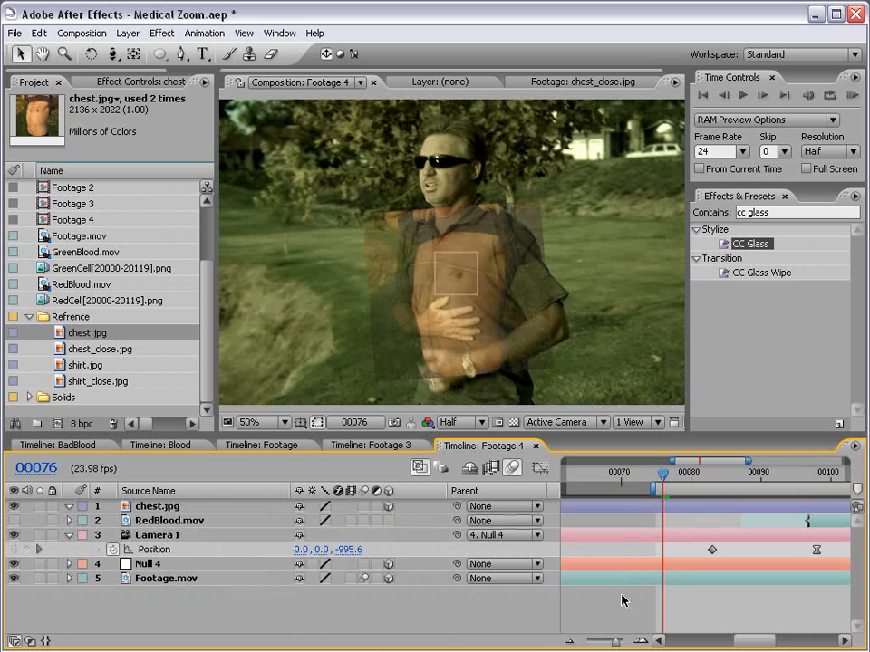
# - At frame 76, draw a closed, rounded Pen tool mask on chest.jpg around the abdomen and hand area
pyautogui.click(627, 507)
pyautogui.click(181, 55)
pyautogui.press('`')
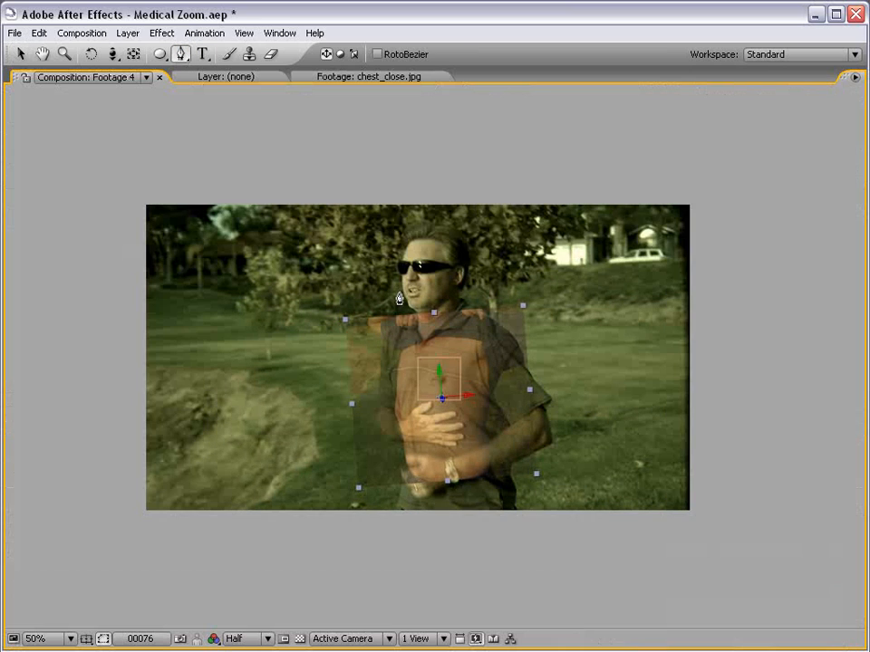
pyautogui.scroll(2, 458, 396)
pyautogui.moveTo(458, 396); pyautogui.dragTo(450, 293)
pyautogui.moveTo(514, 314); pyautogui.dragTo(533, 314)
pyautogui.moveTo(365, 339); pyautogui.dragTo(362, 363)
pyautogui.moveTo(390, 448); pyautogui.dragTo(423, 459)
pyautogui.moveTo(509, 425); pyautogui.dragTo(518, 394)
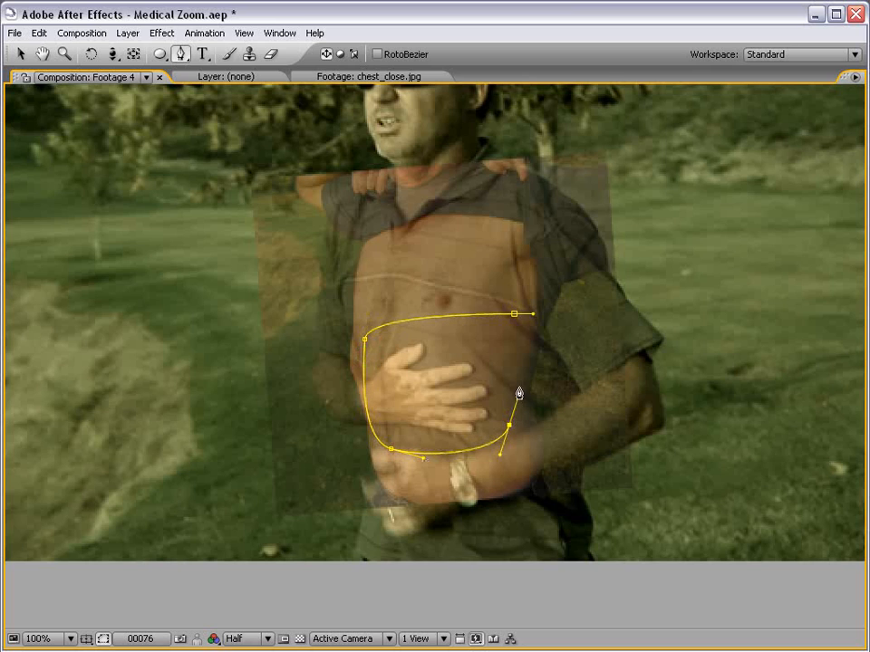
pyautogui.click(514, 314)
# - Refine the upper points of the chest.jpg mask and set its mask feather to 237 pixels
pyautogui.press('v')
pyautogui.moveTo(514, 314); pyautogui.dragTo(513, 310)
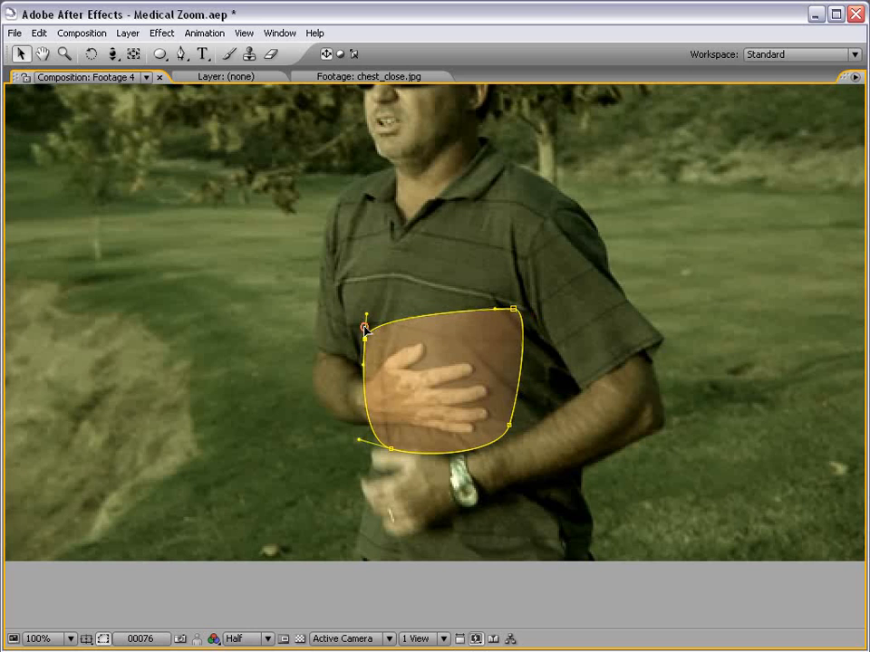
pyautogui.press('`')
pyautogui.press('f')
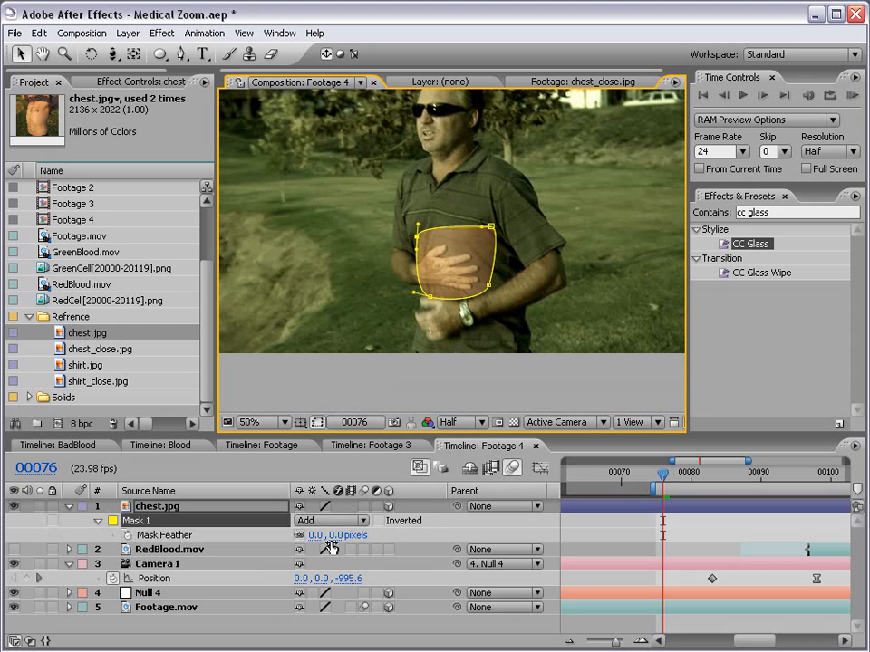
pyautogui.moveTo(330, 535); pyautogui.dragTo(597, 524)
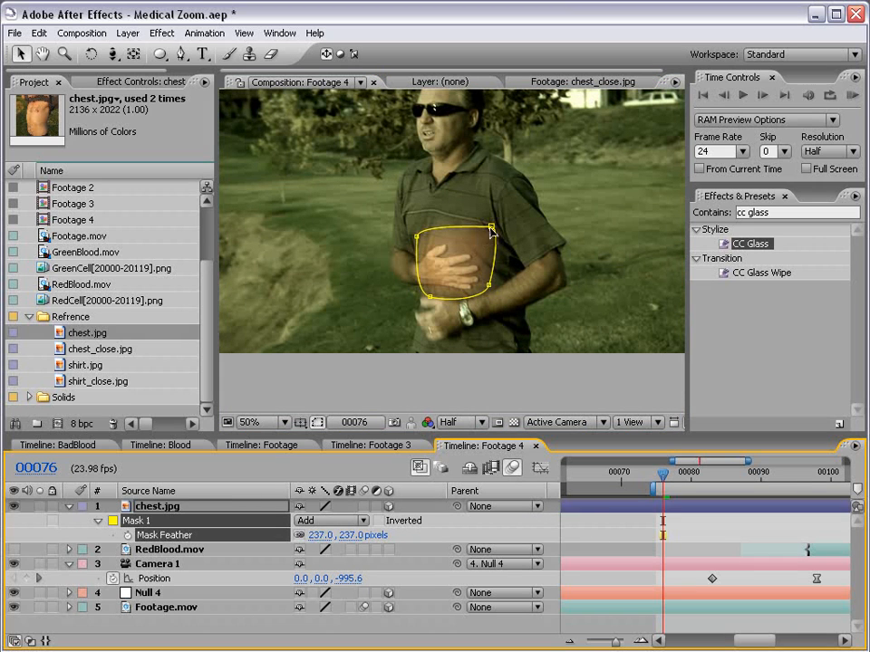
pyautogui.moveTo(490, 227); pyautogui.dragTo(490, 235)
pyautogui.click(625, 519)
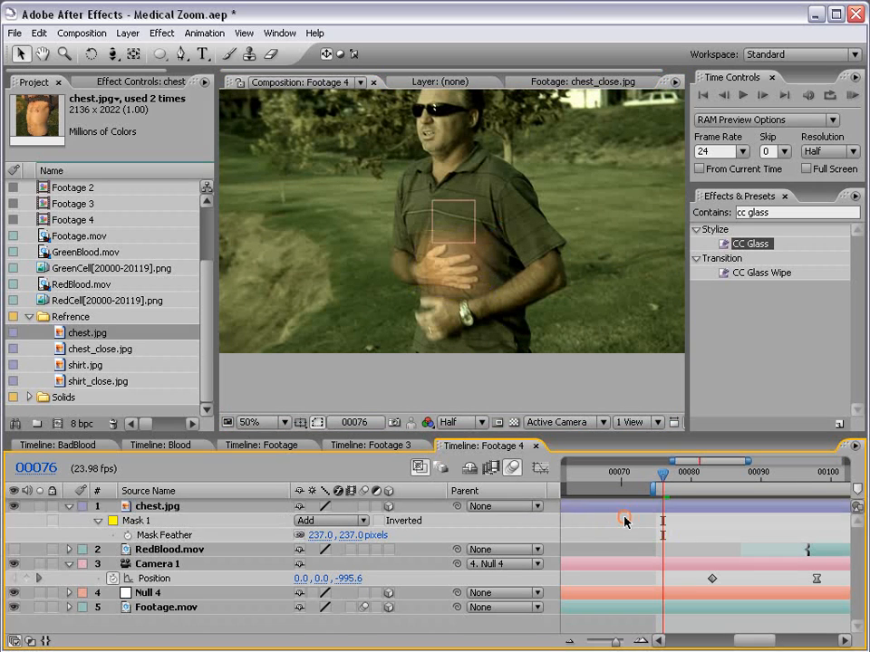
# - Turn on motion blur for the chest.jpg layer and collapse the properties of chest.jpg and Camera 1
pyautogui.click(363, 505)
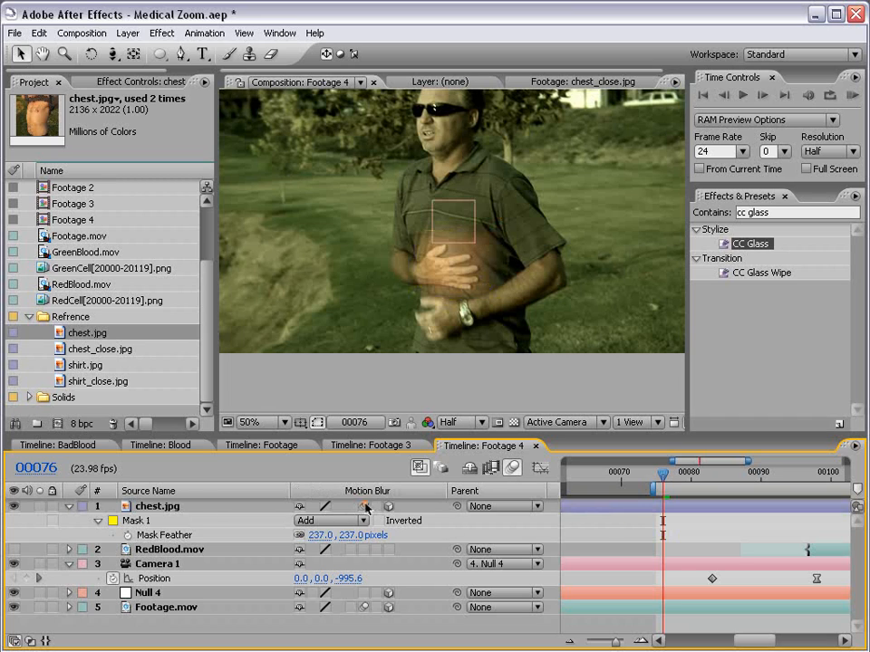
pyautogui.click(71, 505)
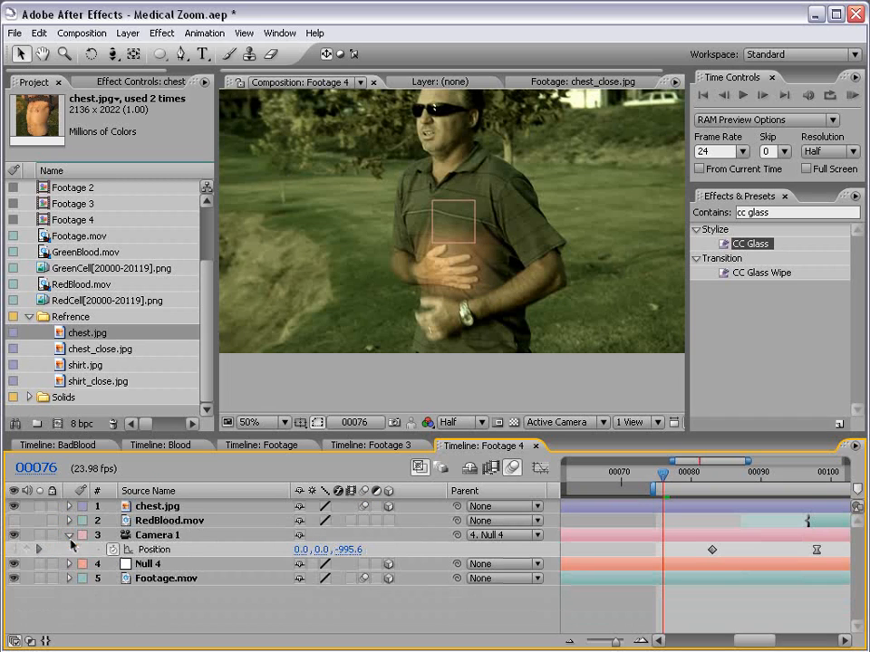
pyautogui.click(70, 535)
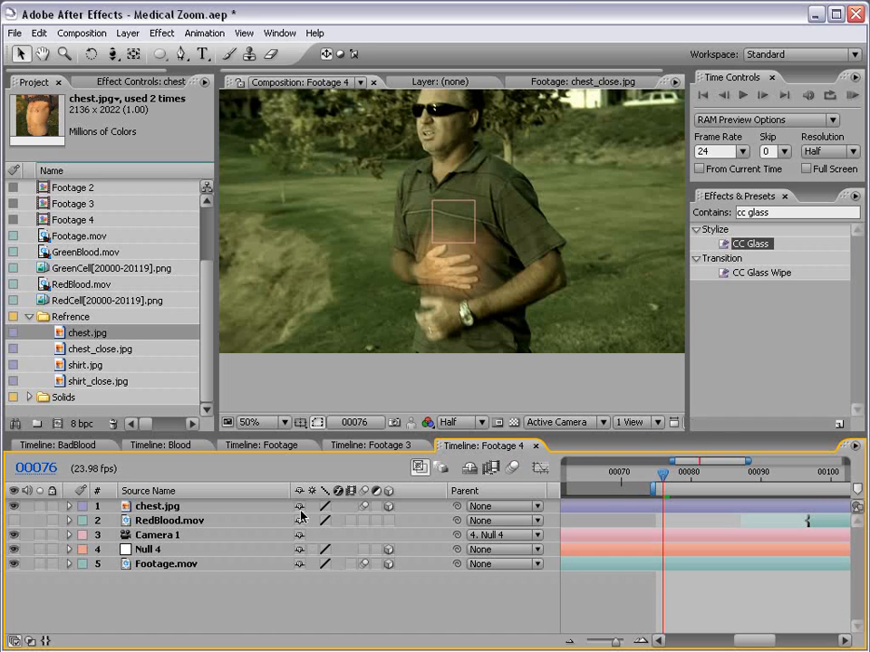
# - Scrub the zoom to frame 91 and show the Opacity property of chest.jpg
pyautogui.moveTo(671, 477); pyautogui.dragTo(770, 476)
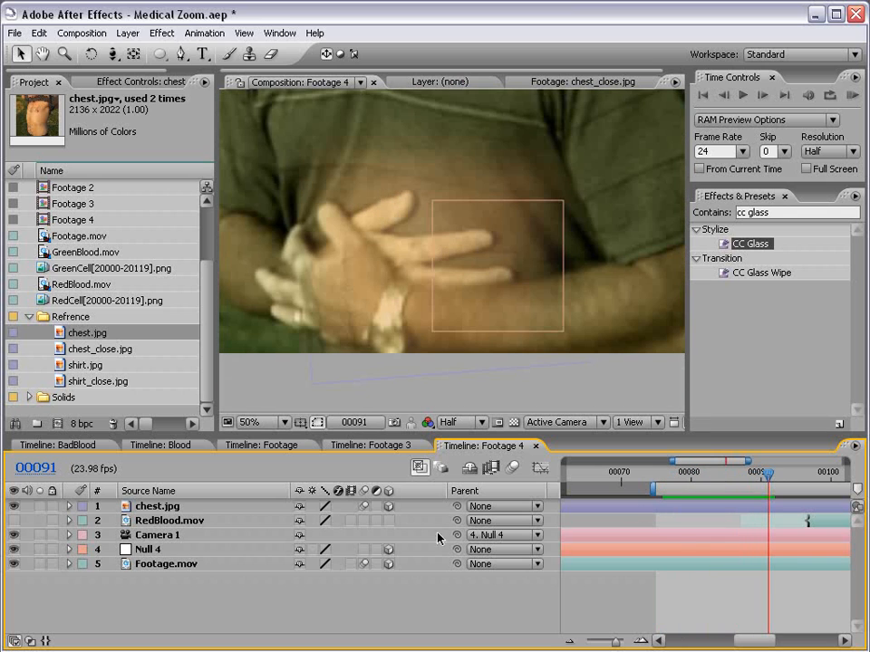
pyautogui.click(173, 505)
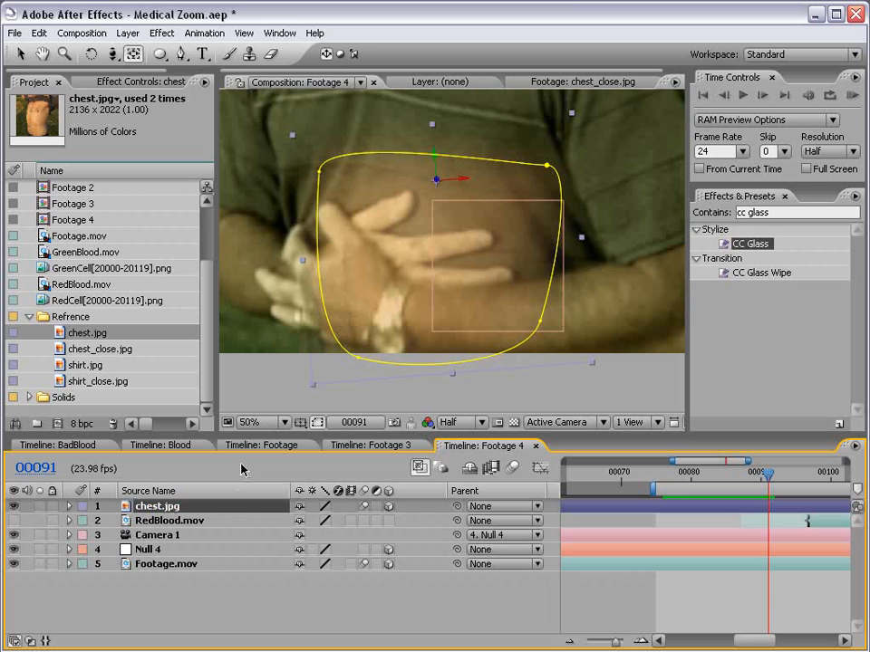
pyautogui.press('t')
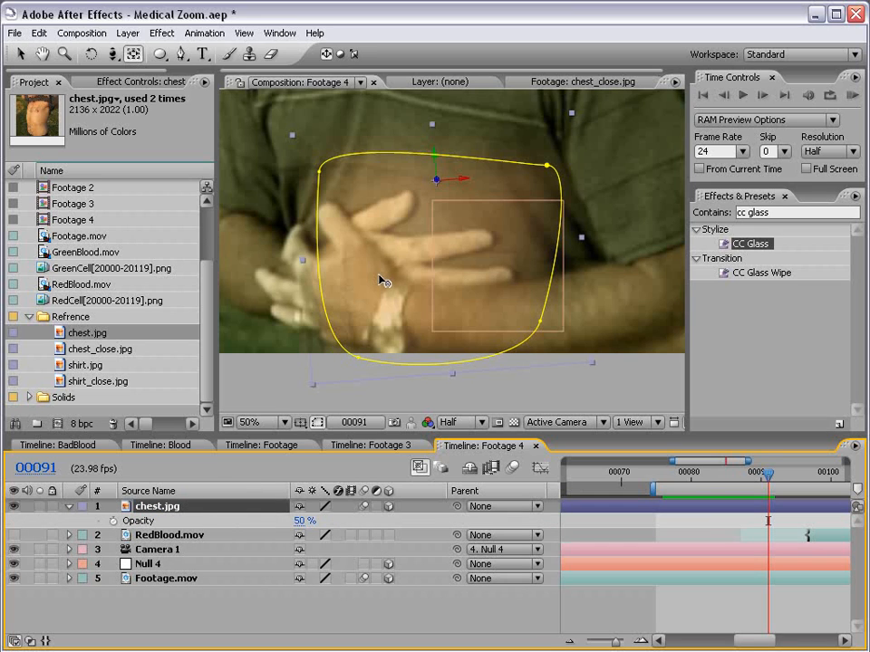
pyautogui.press('-')
pyautogui.press('-')
pyautogui.press('-')
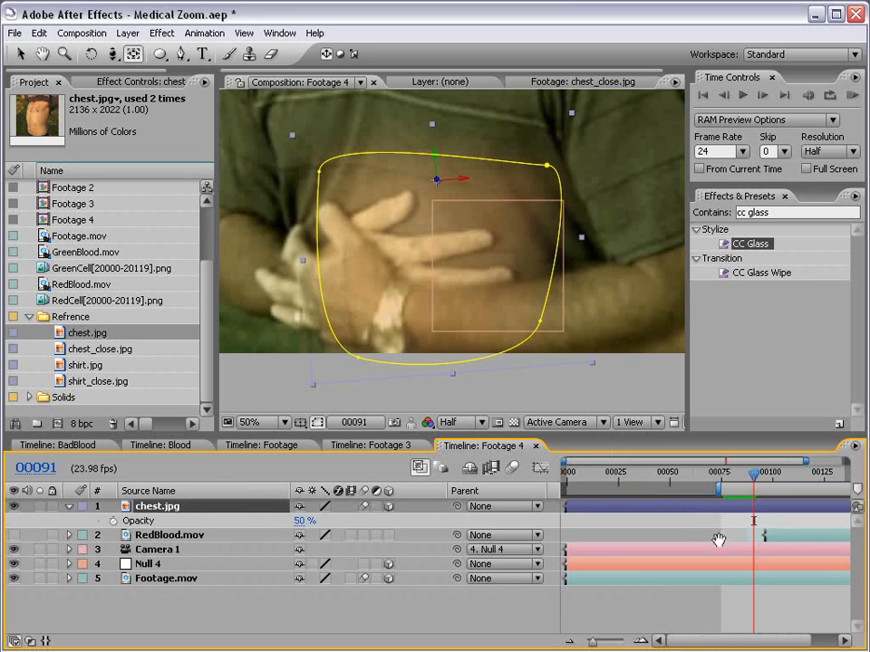
# - Show the Position keyframes of Camera 1 and Null 4 in a closer timeline view
pyautogui.click(153, 549)
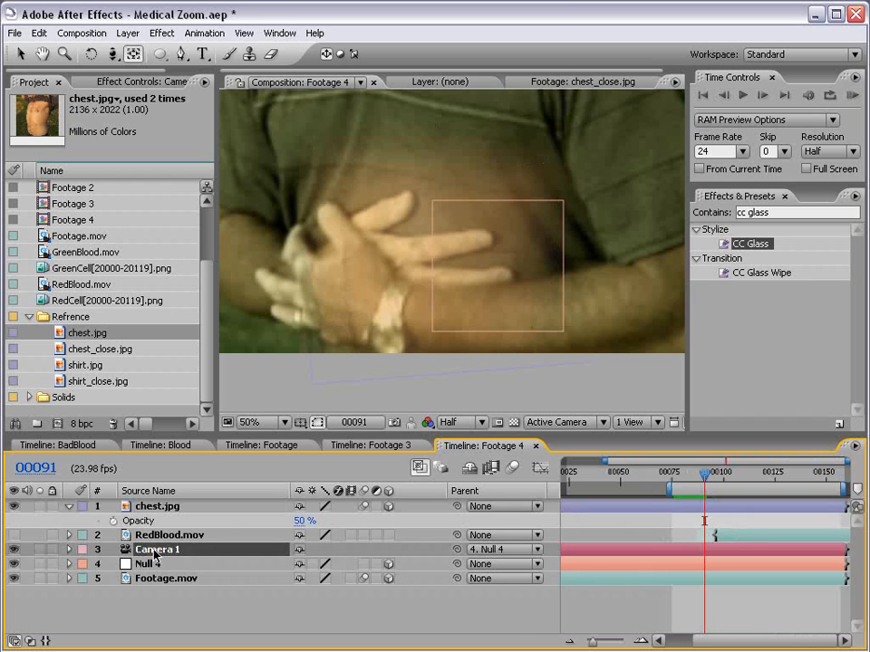
pyautogui.press('p')
pyautogui.press('=')
pyautogui.press('=')
pyautogui.press('=')
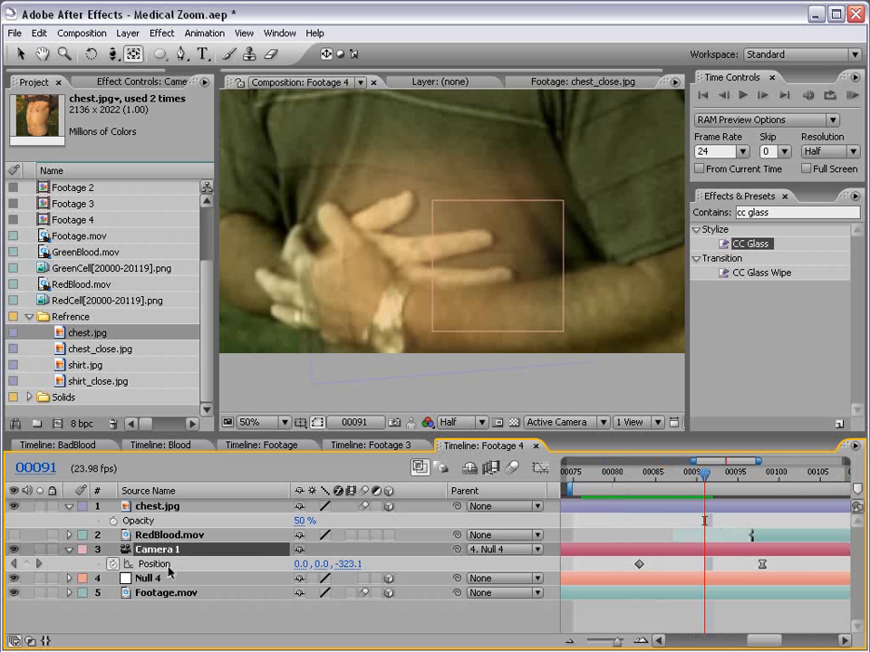
pyautogui.click(136, 578)
pyautogui.press('p')
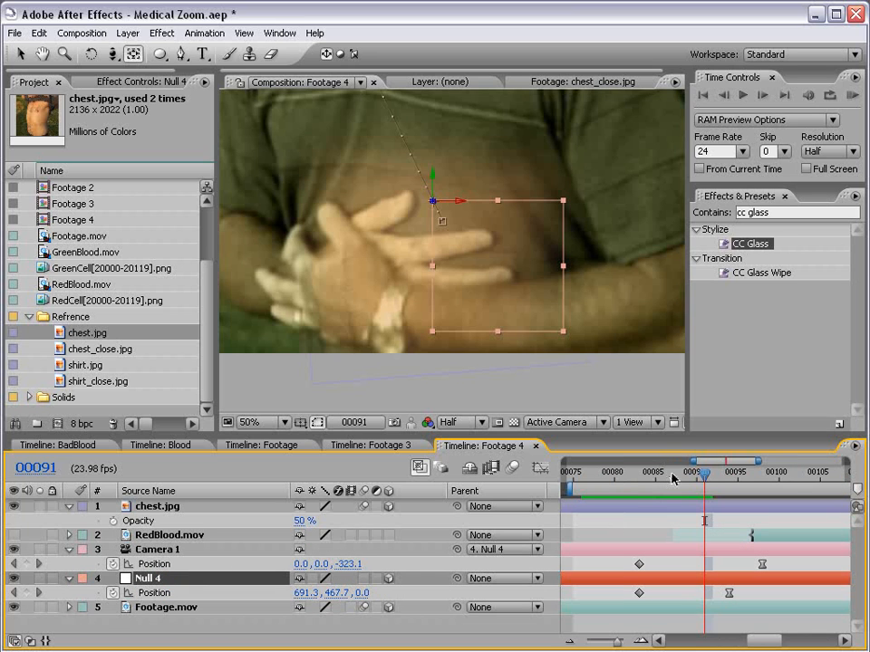
# - At frame 88, set the chest.jpg opacity to 0% and start keyframing it
pyautogui.moveTo(671, 477); pyautogui.dragTo(682, 478)
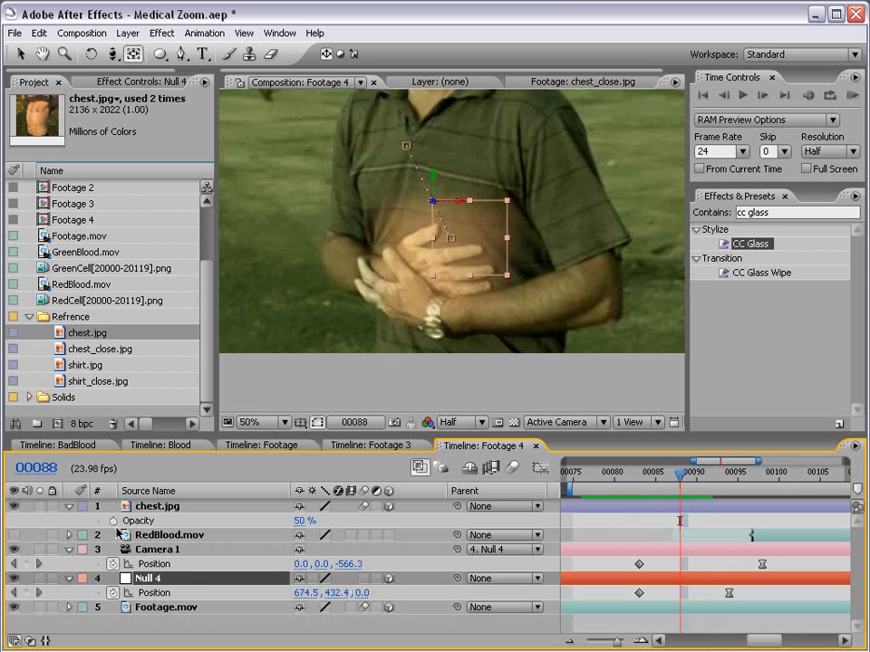
pyautogui.click(155, 506)
pyautogui.click(302, 521)
pyautogui.write('0')
pyautogui.press('Return')
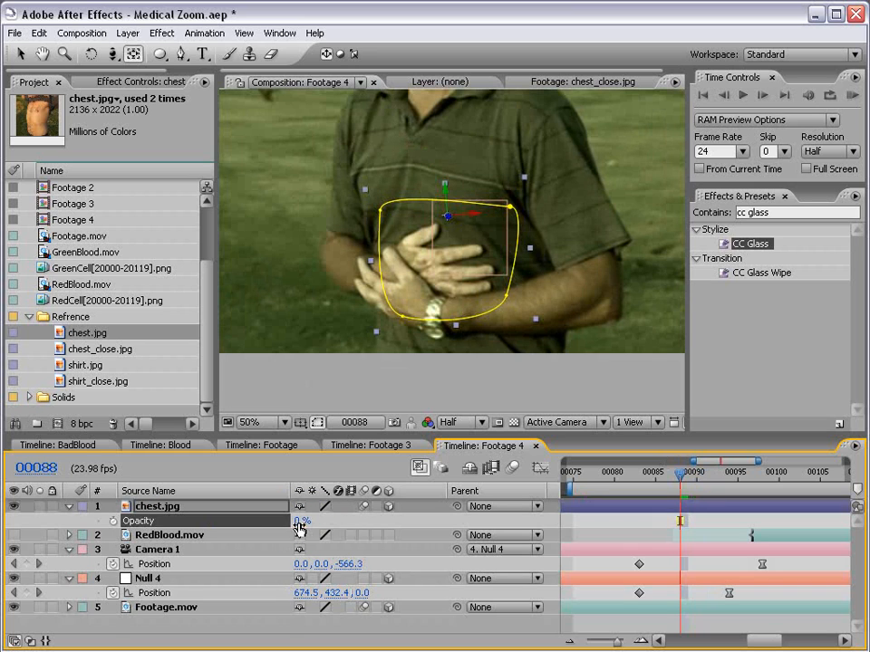
pyautogui.click(112, 521)
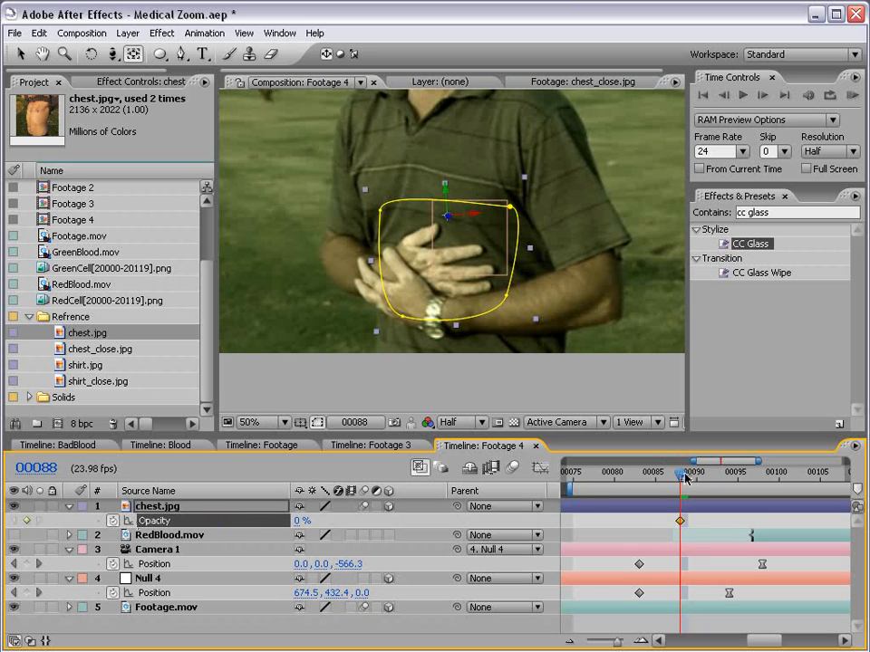
# - At frame 93, set the chest.jpg opacity to 100% to complete the fade-in
pyautogui.moveTo(682, 477); pyautogui.dragTo(721, 477)
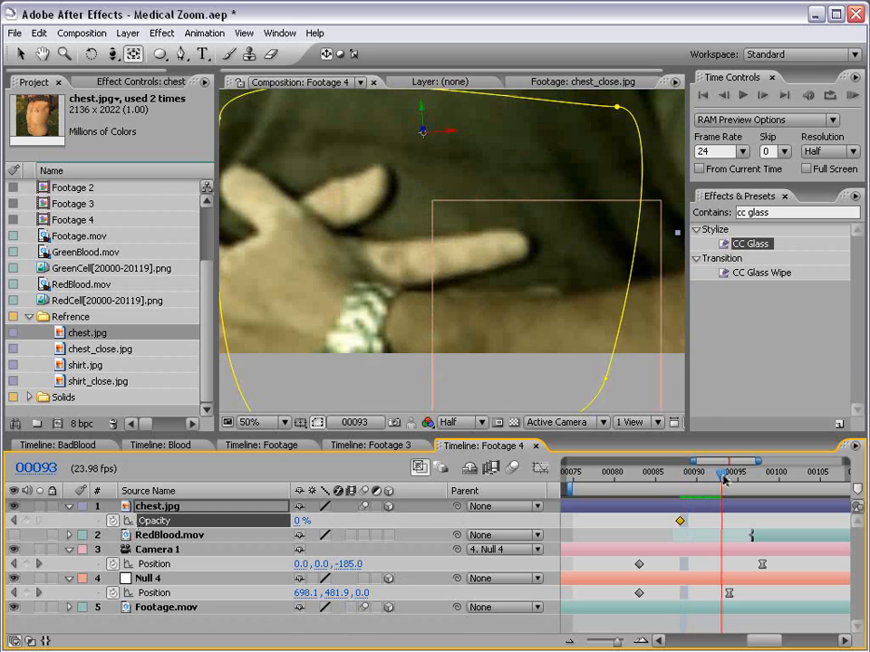
pyautogui.moveTo(295, 520); pyautogui.dragTo(410, 515)
pyautogui.scroll(-2, 540, 249)
pyautogui.press('v')
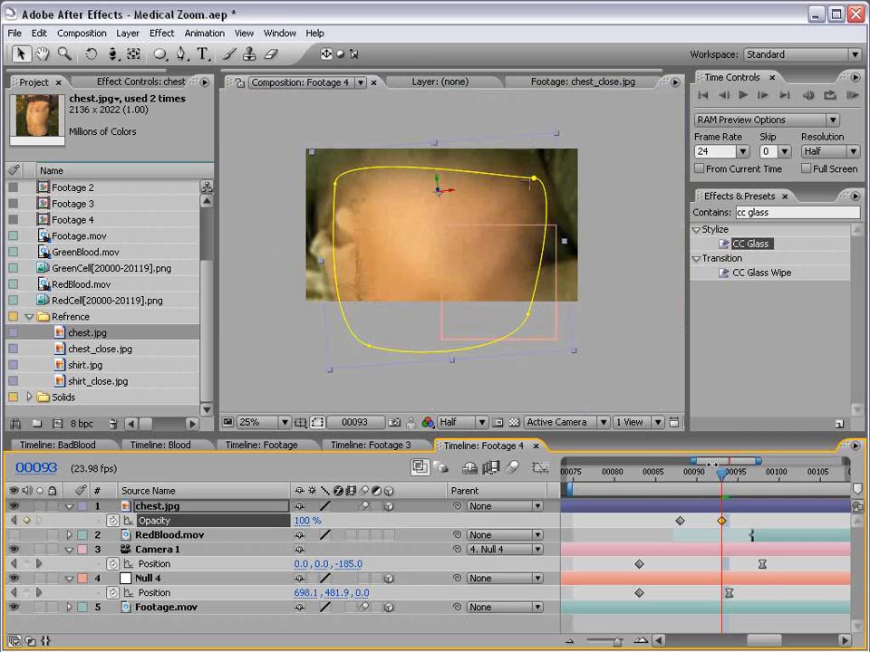
# - Move the chest.jpg opacity keyframes to frames 90 and 97, and scrub through the delayed fade
pyautogui.moveTo(715, 477); pyautogui.dragTo(745, 481)
pyautogui.moveTo(720, 521); pyautogui.dragTo(737, 521)
pyautogui.moveTo(679, 522); pyautogui.dragTo(755, 524)
pyautogui.moveTo(702, 481); pyautogui.dragTo(739, 480)
pyautogui.moveTo(740, 480)
pyautogui.mouseDown()
pyautogui.moveTo(678, 474)
pyautogui.moveTo(727, 474)
pyautogui.moveTo(745, 489)
pyautogui.mouseUp()
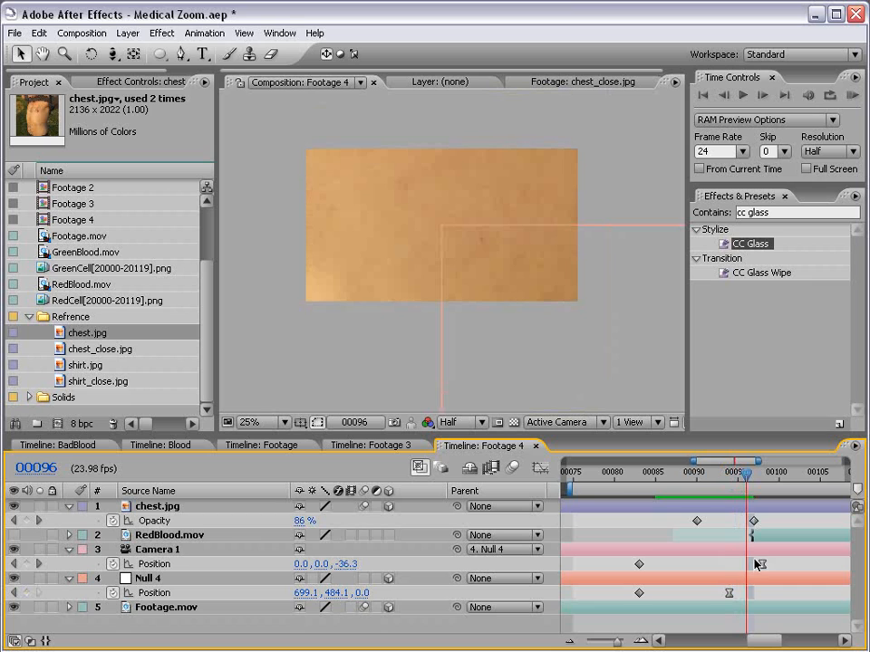
# - Move the final Camera 1 Position keyframe to frame 102 and view the slower push at frame 97
pyautogui.hscroll(3, 760, 578)
pyautogui.moveTo(708, 564); pyautogui.dragTo(738, 563)
pyautogui.moveTo(691, 483)
pyautogui.mouseDown()
pyautogui.moveTo(653, 476)
pyautogui.moveTo(718, 476)
pyautogui.moveTo(698, 477)
pyautogui.mouseUp()
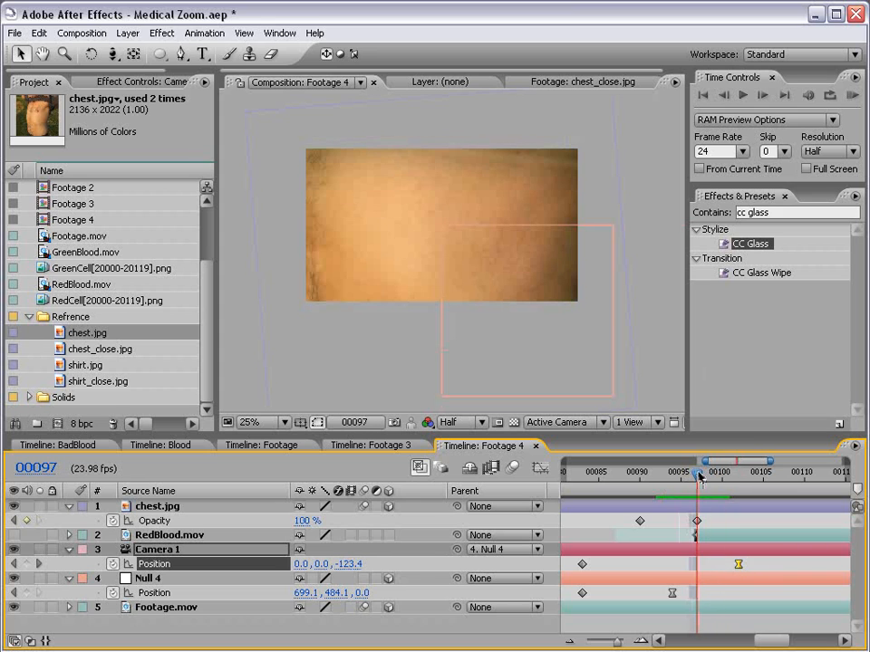
# - Tighten the chest.jpg mask by moving its upper-left point inward and, at frame 94, raising its lower points and reshaping its upper-right curve
pyautogui.click(372, 254)
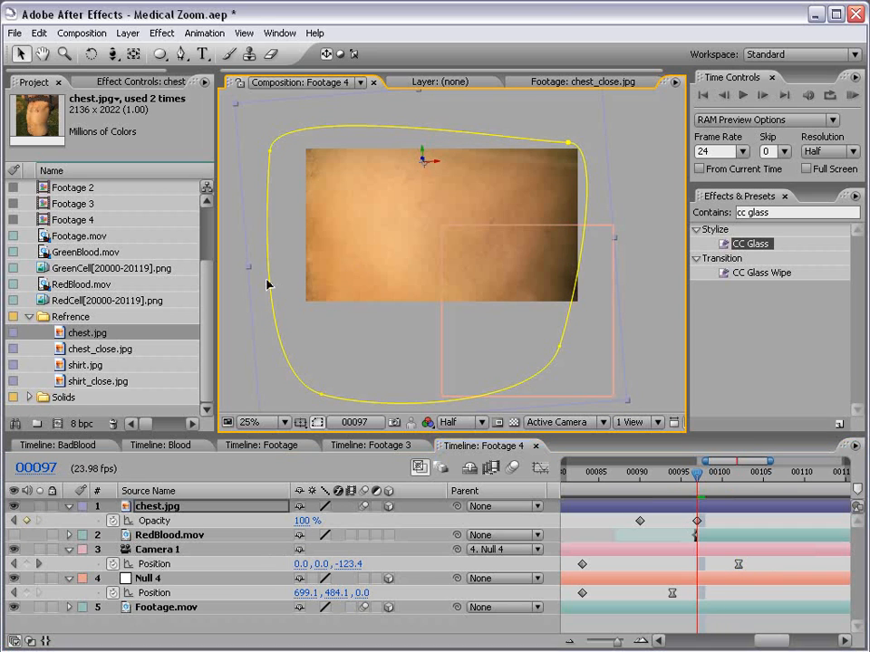
pyautogui.moveTo(272, 156); pyautogui.dragTo(309, 130)
pyautogui.press('pageup')
pyautogui.press('pageup')
pyautogui.press('pageup')
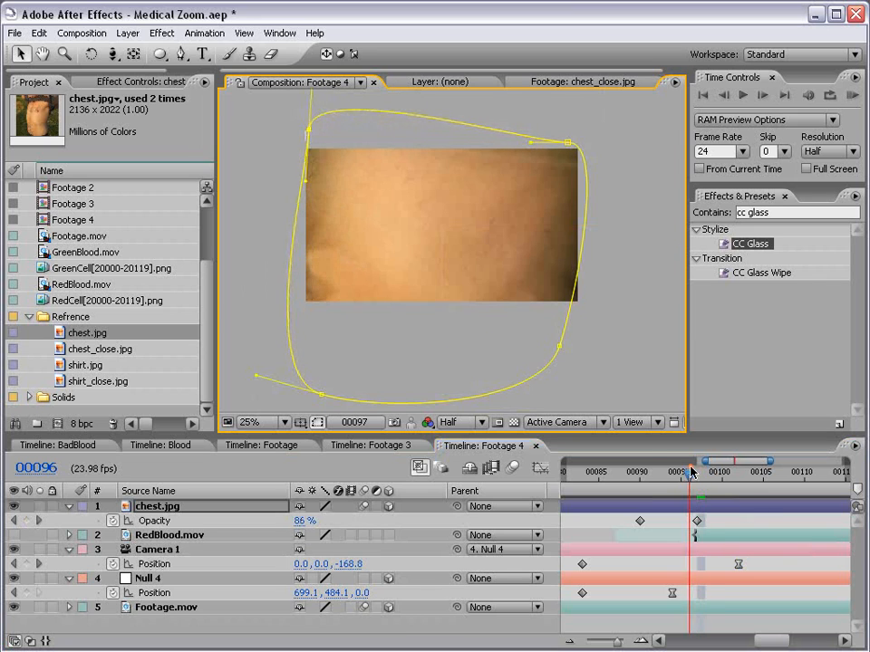
pyautogui.moveTo(384, 303); pyautogui.dragTo(398, 247)
pyautogui.moveTo(494, 280); pyautogui.dragTo(490, 254)
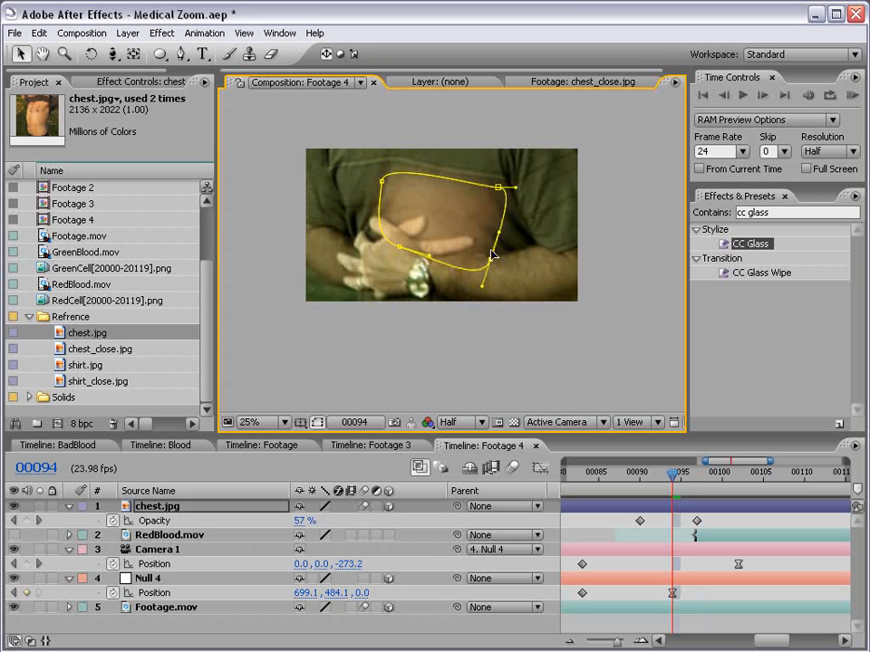
pyautogui.moveTo(514, 188); pyautogui.dragTo(509, 210)
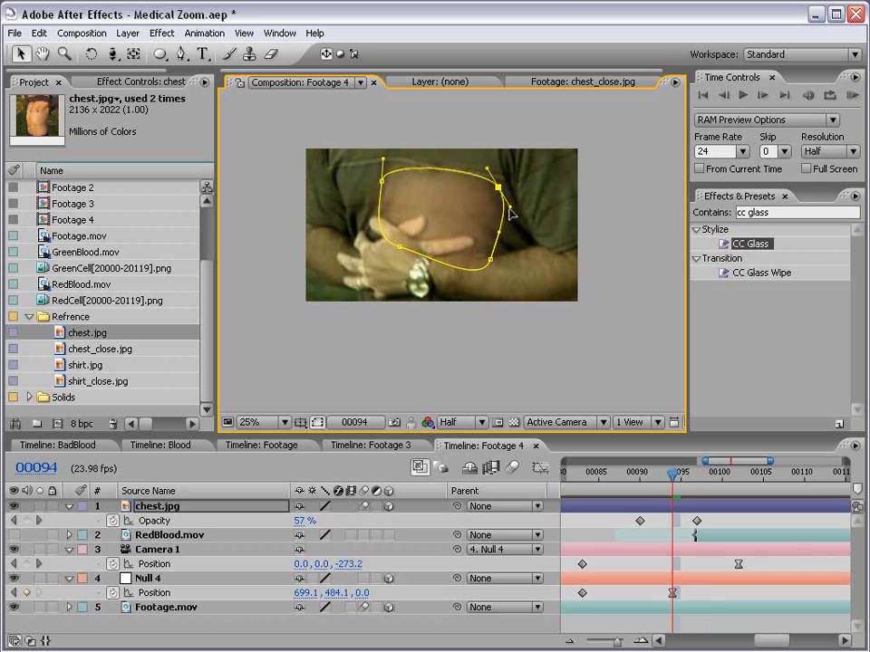
pyautogui.click(679, 621)
pyautogui.press('.')
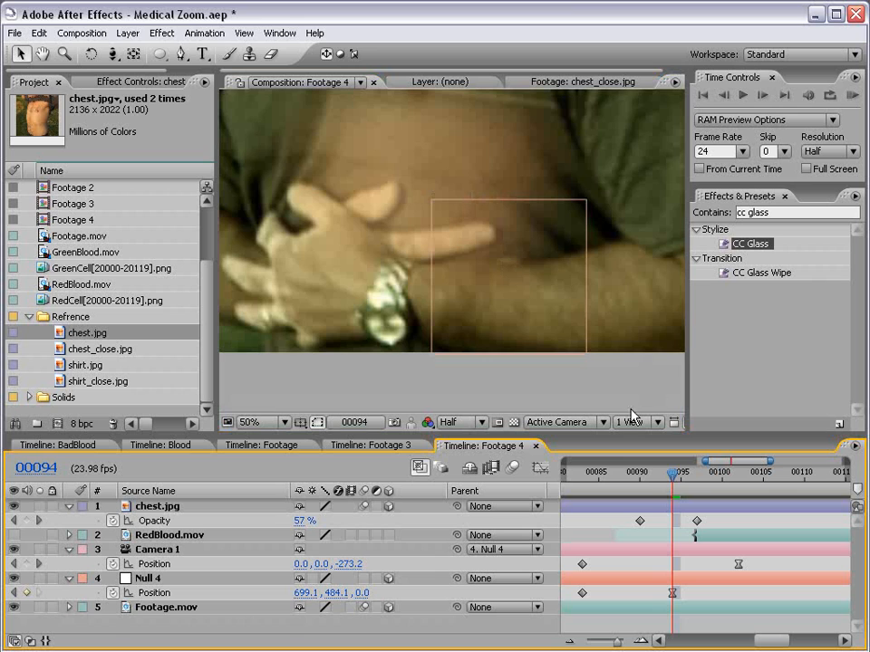
pyautogui.press(',')
# - At frame 99, add chest_close.jpg as the top layer of the Footage 4 composition and make it a 3D layer
pyautogui.moveTo(671, 472); pyautogui.dragTo(716, 472)
pyautogui.click(96, 349)
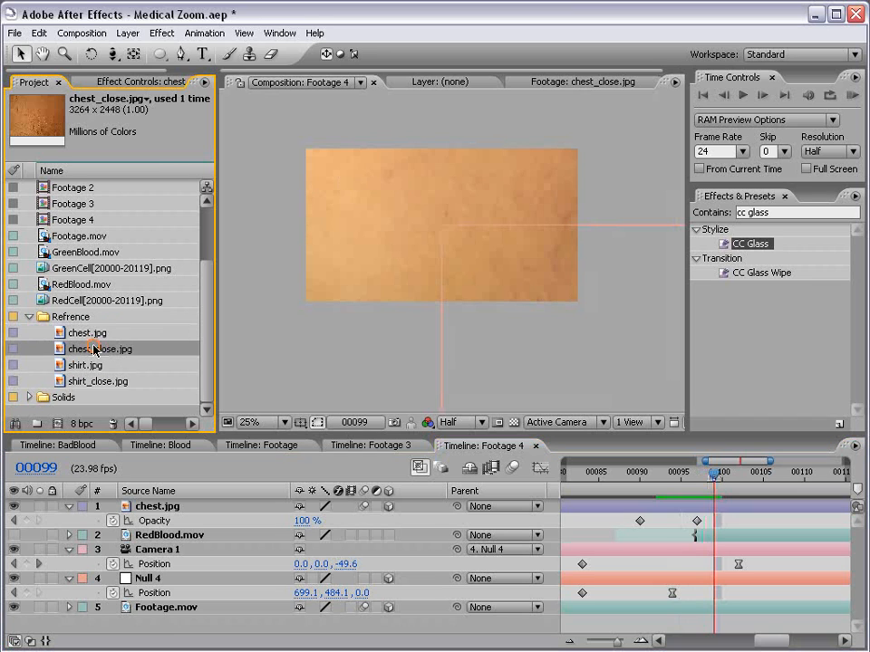
pyautogui.moveTo(80, 351); pyautogui.dragTo(175, 507)
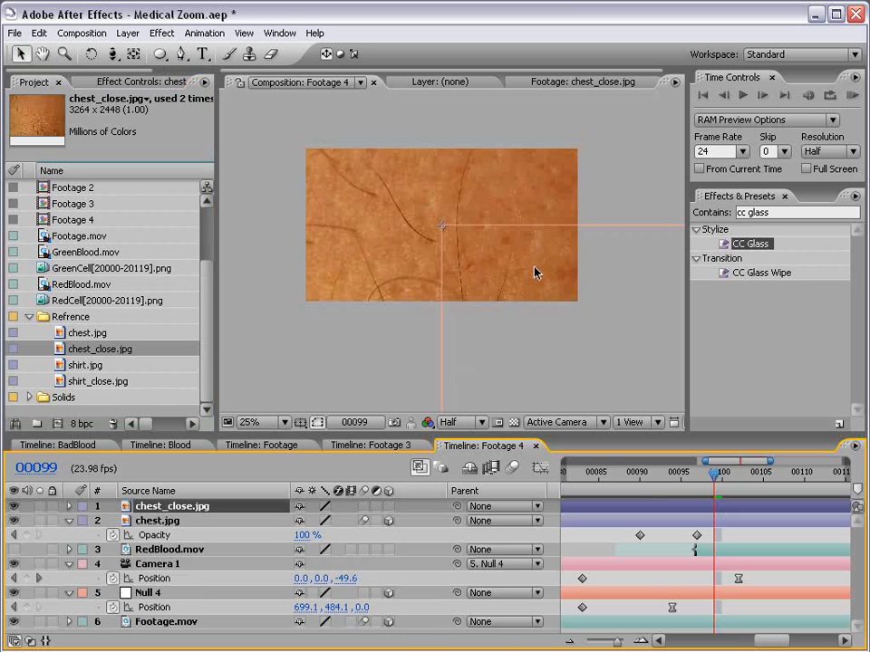
pyautogui.click(408, 306)
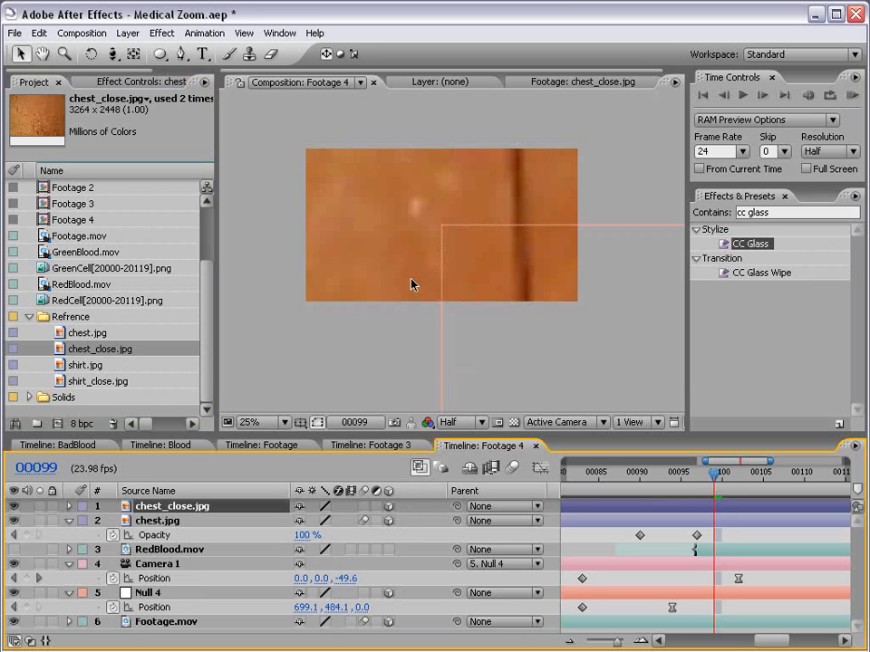
# - Scale chest_close.jpg down to 5% and reposition it over the centre of the composition frame
pyautogui.press('s')
pyautogui.press(',')
pyautogui.press(',')
pyautogui.press(',')
pyautogui.press('.')
pyautogui.press('.')
pyautogui.moveTo(371, 521); pyautogui.dragTo(299, 521)
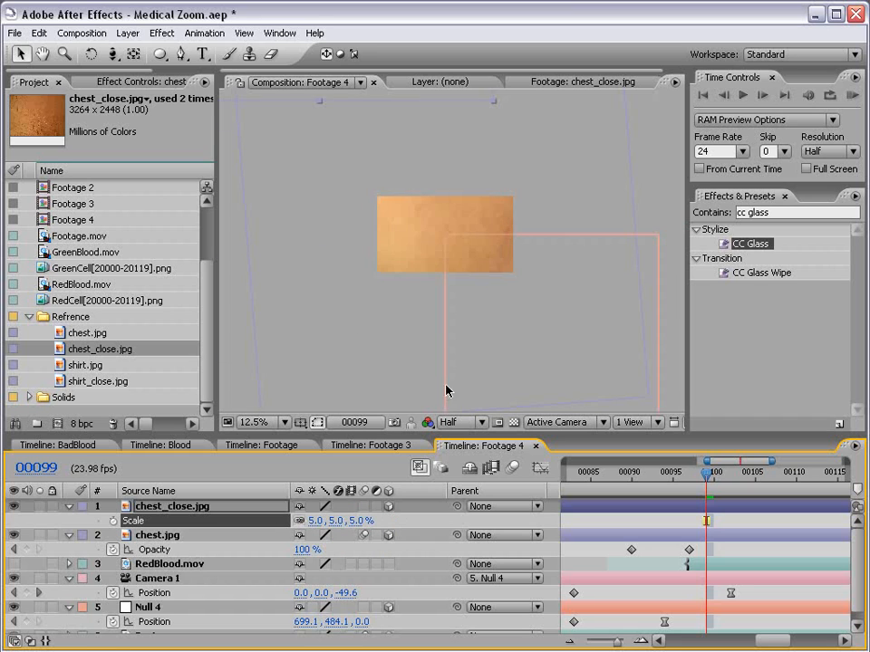
pyautogui.press(',')
pyautogui.moveTo(420, 126); pyautogui.dragTo(484, 265)
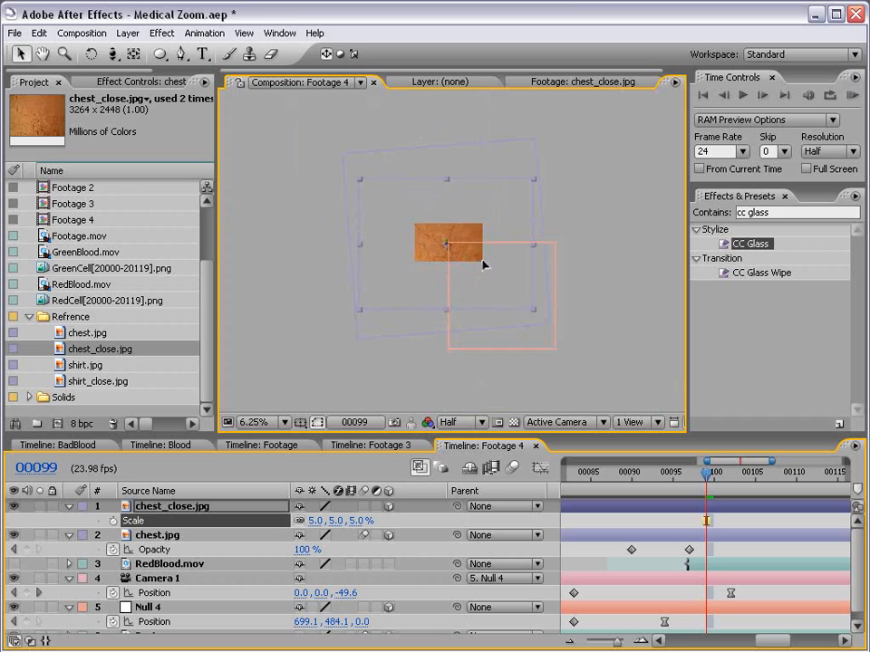
pyautogui.press('.')
pyautogui.press('.')
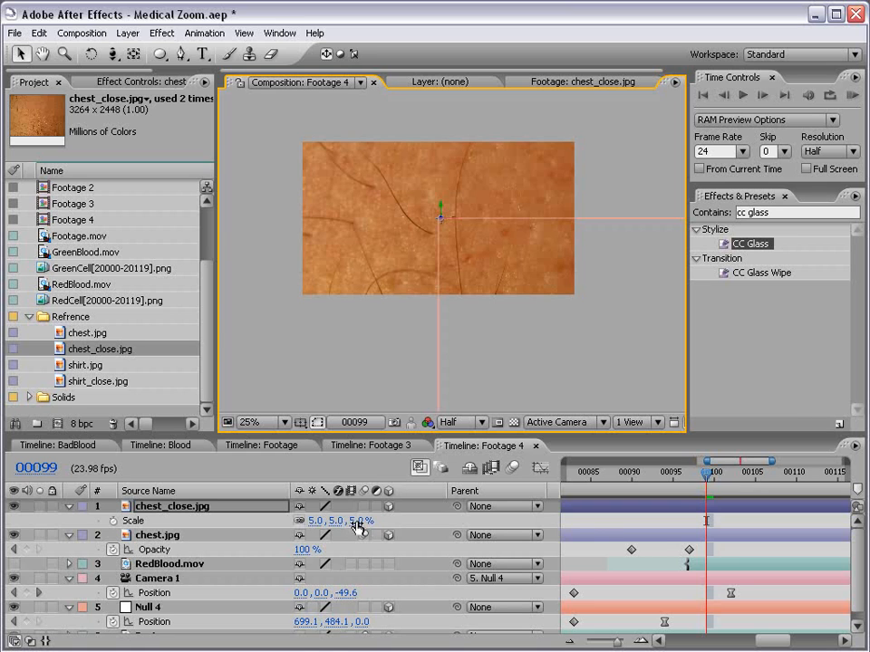
# - At frame 98, shrink chest_close.jpg to 0.9% scale and scrub back to frame 94 to check its size against the chest
pyautogui.moveTo(692, 486)
pyautogui.mouseDown()
pyautogui.moveTo(646, 483)
pyautogui.moveTo(698, 484)
pyautogui.mouseUp()
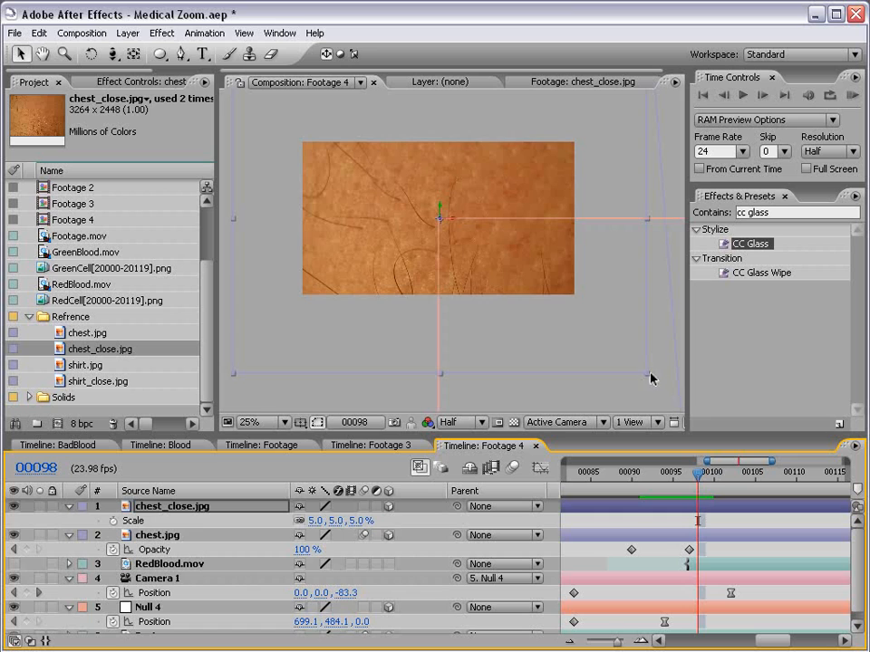
pyautogui.click(599, 338)
pyautogui.moveTo(600, 338); pyautogui.dragTo(519, 279)
pyautogui.moveTo(698, 471)
pyautogui.mouseDown()
pyautogui.moveTo(664, 472)
pyautogui.moveTo(695, 475)
pyautogui.mouseUp()
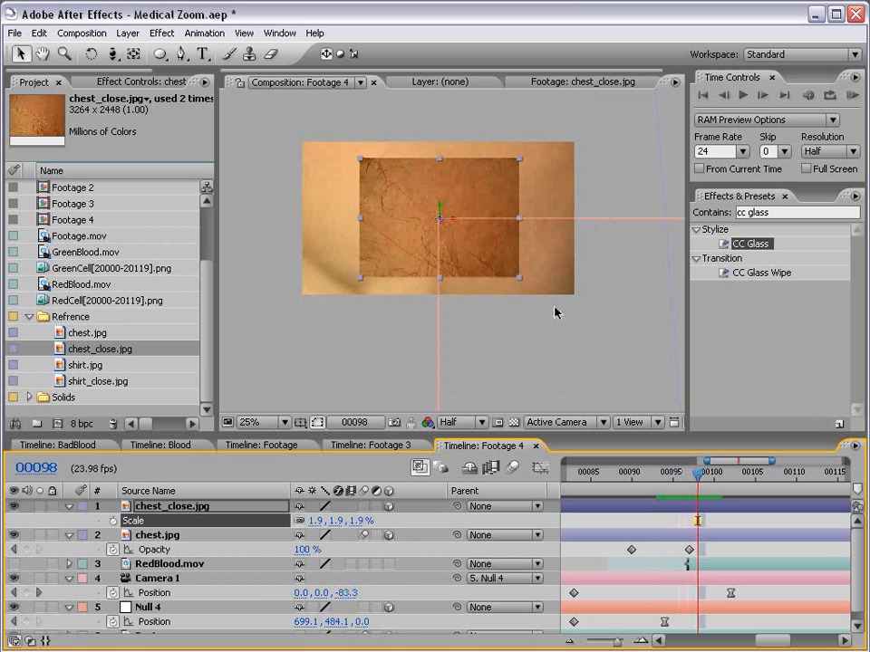
pyautogui.moveTo(517, 281); pyautogui.dragTo(479, 249)
pyautogui.moveTo(700, 478); pyautogui.dragTo(665, 490)
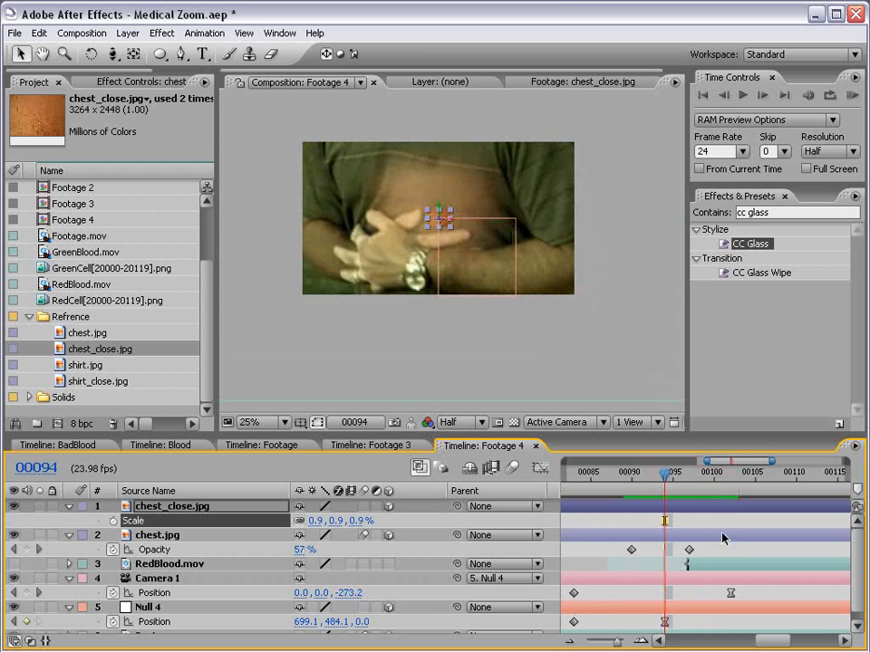
pyautogui.click(696, 472)
pyautogui.click(519, 499)
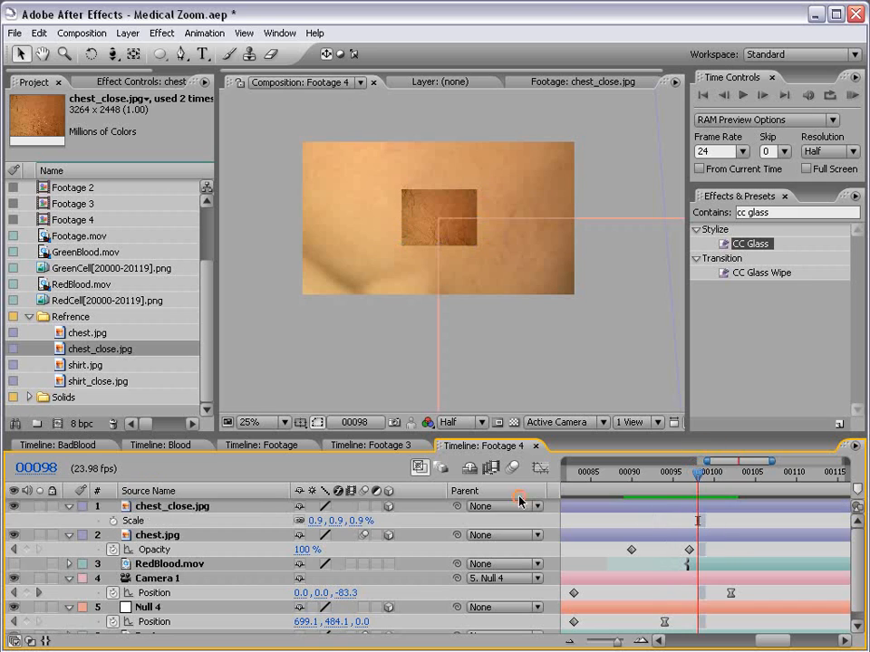
# - Add an elliptical mask that fills the whole chest_close.jpg layer
pyautogui.click(184, 507)
pyautogui.scroll(1, 504, 236)
pyautogui.press('space')
pyautogui.moveTo(451, 178); pyautogui.dragTo(473, 244)
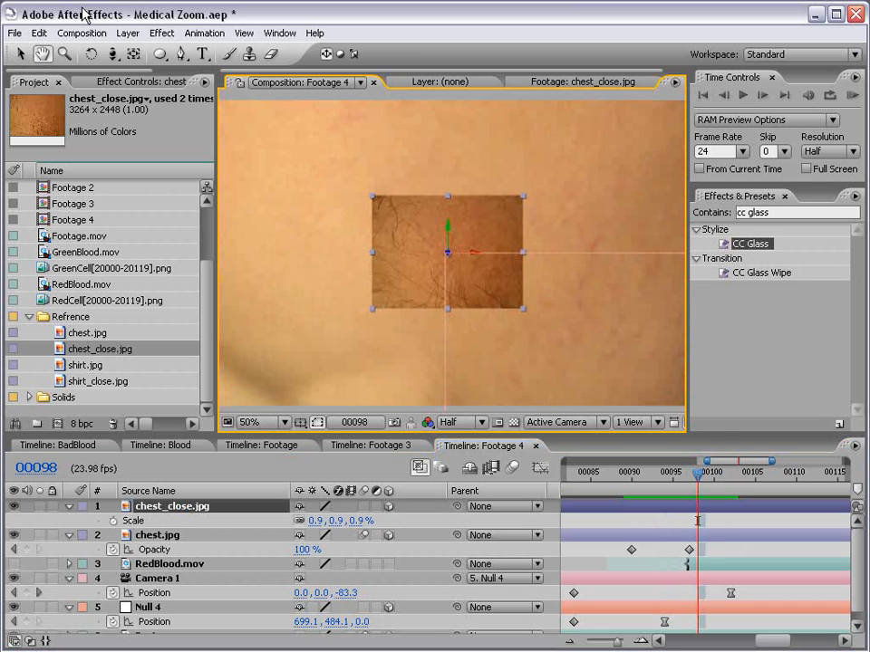
pyautogui.doubleClick(160, 53)
pyautogui.press('v')
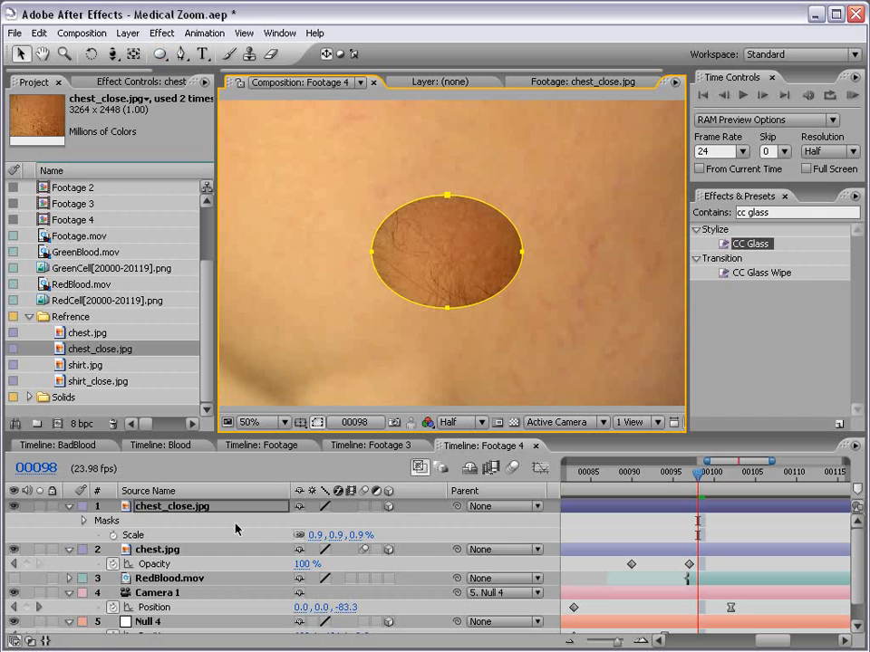
# - Set the chest_close.jpg mask feather to 736 pixels and its mask expansion to -337 pixels
pyautogui.press('f')
pyautogui.moveTo(315, 535); pyautogui.dragTo(535, 517)
pyautogui.moveTo(605, 504); pyautogui.dragTo(244, 549)
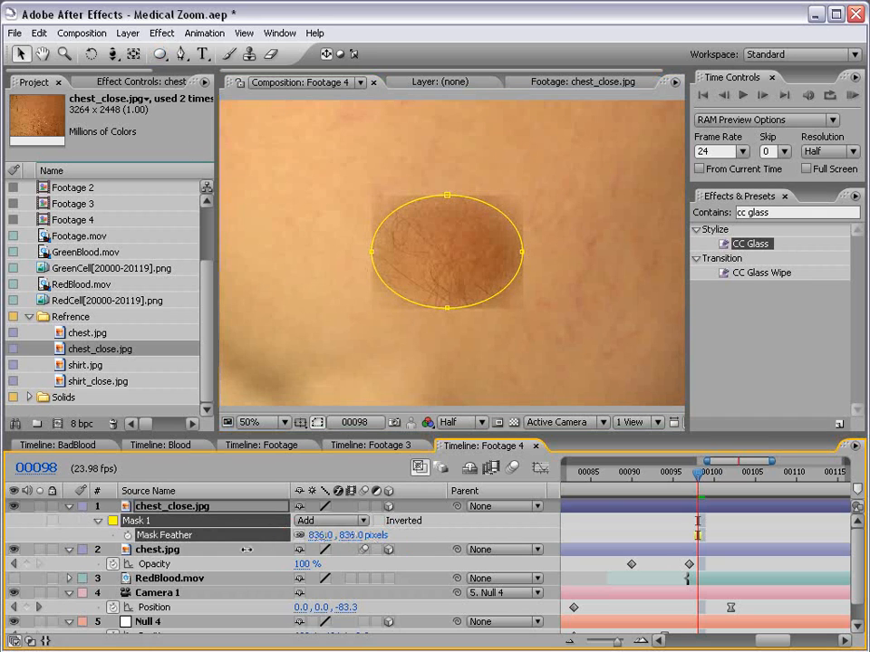
pyautogui.press('m')
pyautogui.press('m')
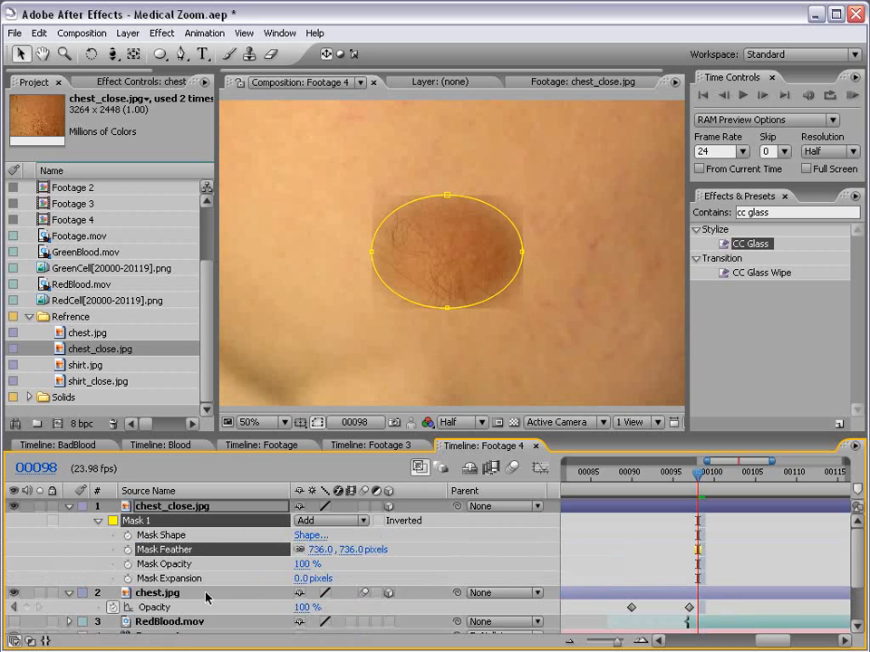
pyautogui.moveTo(305, 584); pyautogui.dragTo(185, 592)
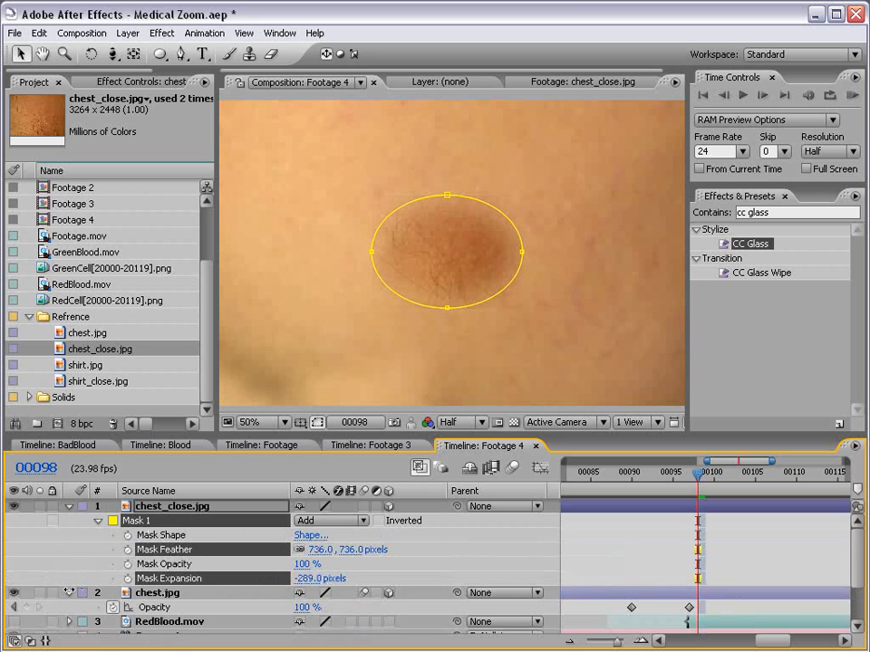
pyautogui.click(619, 505)
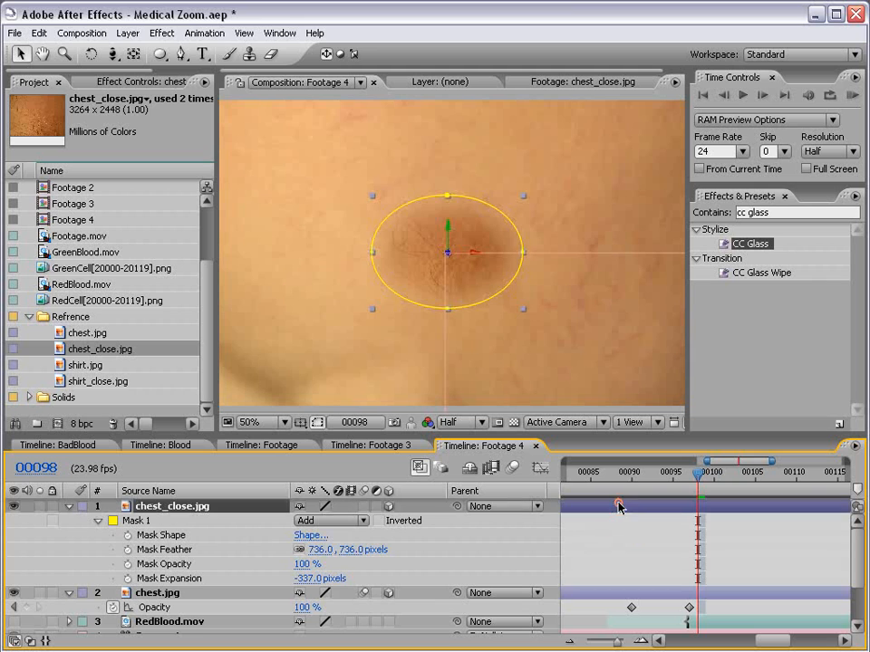
# - Apply the Curves effect to chest_close.jpg and raise the middle of the RGB curve to brighten the skin
pyautogui.click(162, 33)
pyautogui.moveTo(288, 205)
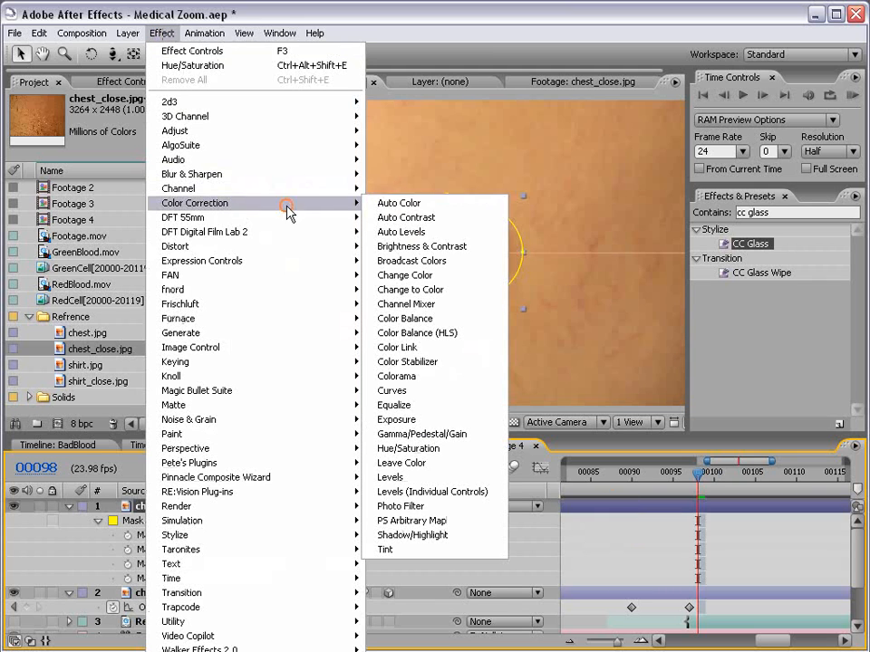
pyautogui.click(416, 392)
pyautogui.moveTo(129, 237); pyautogui.dragTo(117, 236)
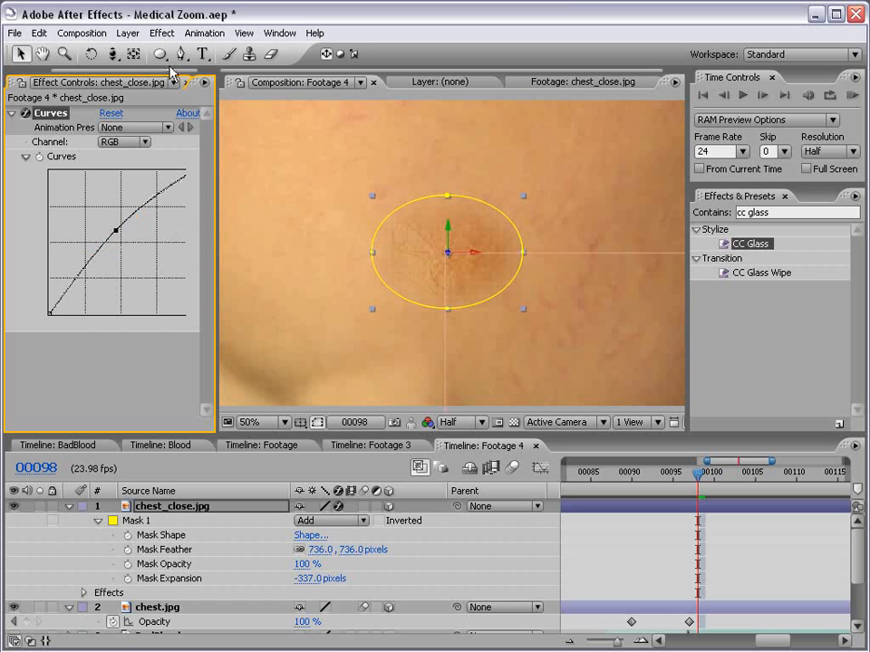
# - Add a Tint effect to chest_close.jpg with a 3% amount, and lift the black point of its RGB curve
pyautogui.click(163, 33)
pyautogui.moveTo(233, 202)
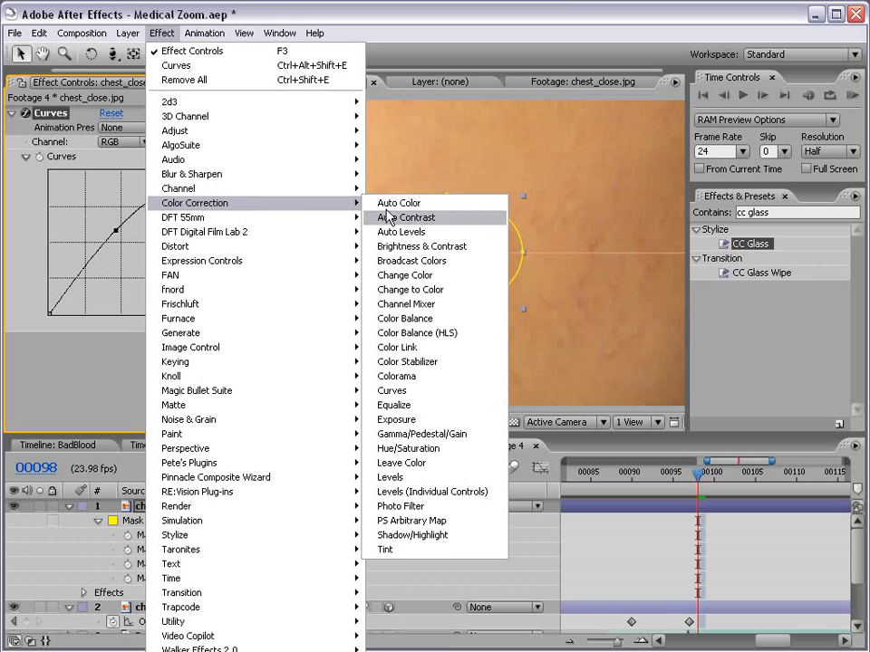
pyautogui.click(385, 549)
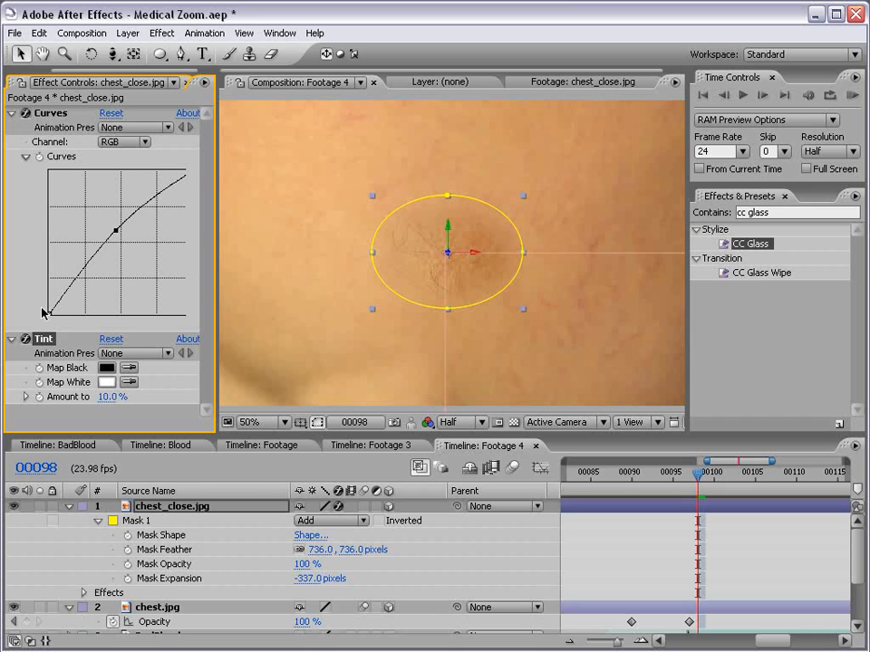
pyautogui.moveTo(49, 315); pyautogui.dragTo(48, 302)
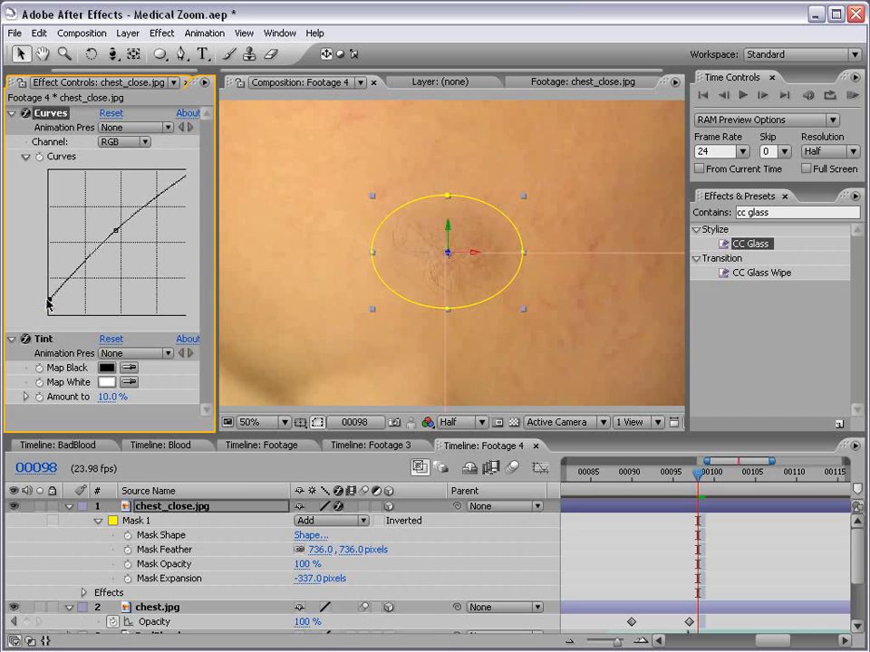
pyautogui.click(106, 397)
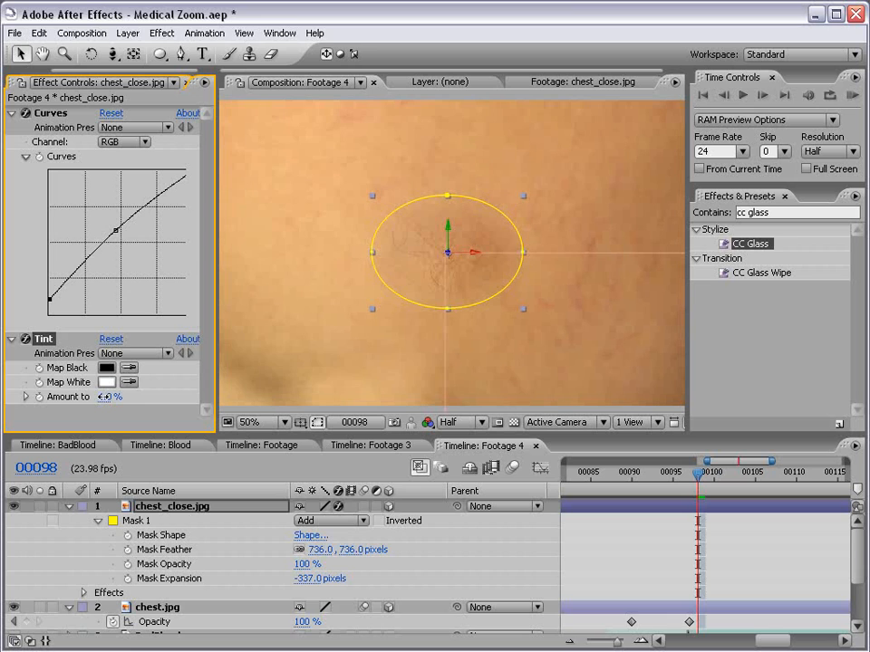
pyautogui.click(447, 207)
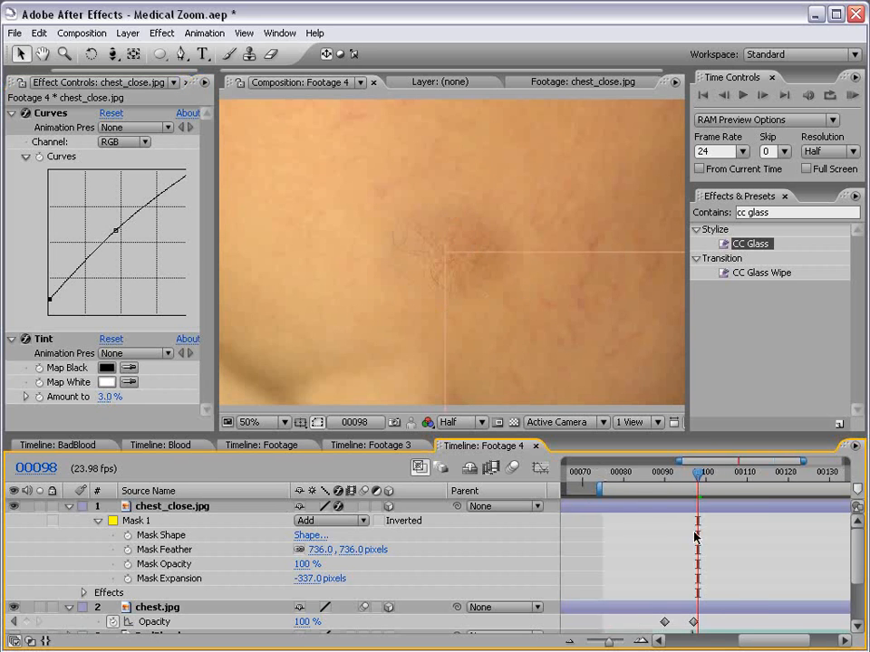
# - At frame 97, start keyframing the chest_close.jpg opacity and set it to 0%
pyautogui.press('-')
pyautogui.moveTo(706, 472)
pyautogui.mouseDown()
pyautogui.moveTo(695, 478)
pyautogui.moveTo(706, 478)
pyautogui.mouseUp()
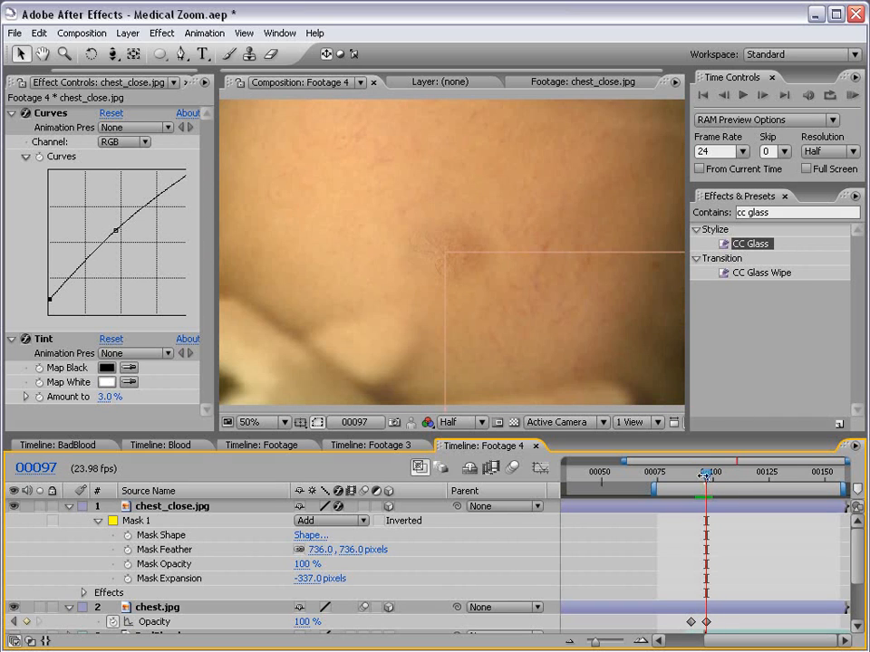
pyautogui.click(109, 507)
pyautogui.press('t')
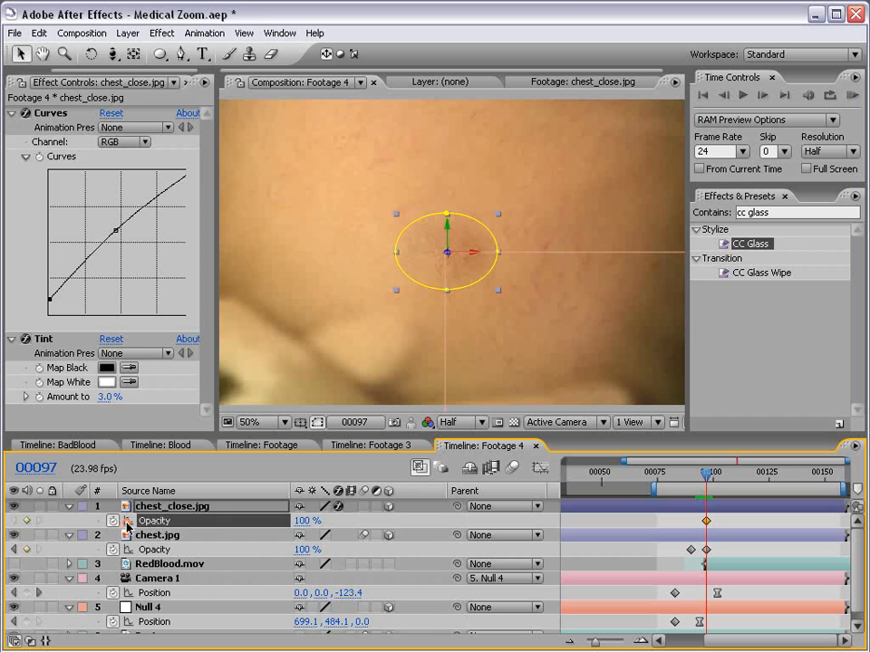
pyautogui.click(301, 522)
pyautogui.write('0')
pyautogui.press('Return')
# - At frame 99, set the chest_close.jpg opacity to 100% and scrub back through the fade
pyautogui.press('pagedown')
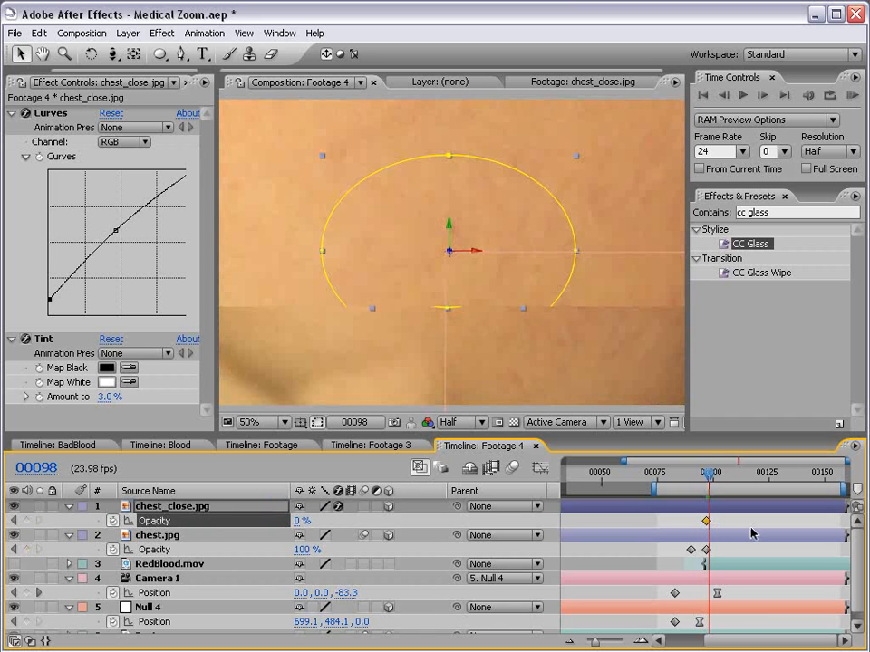
pyautogui.press('pagedown')
pyautogui.moveTo(297, 526); pyautogui.dragTo(380, 519)
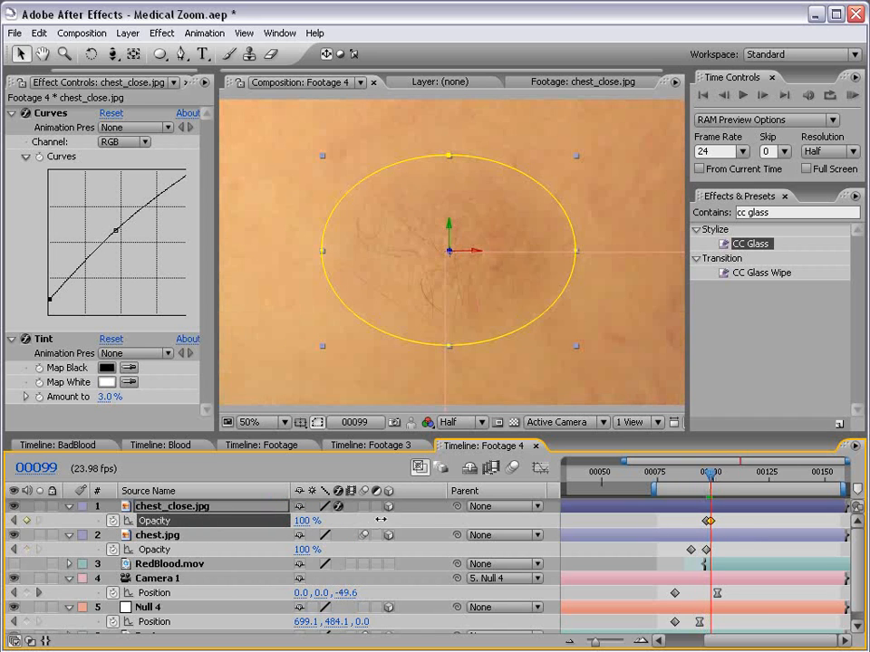
pyautogui.moveTo(711, 478)
pyautogui.mouseDown()
pyautogui.moveTo(718, 475)
pyautogui.moveTo(688, 477)
pyautogui.moveTo(700, 477)
pyautogui.mouseUp()
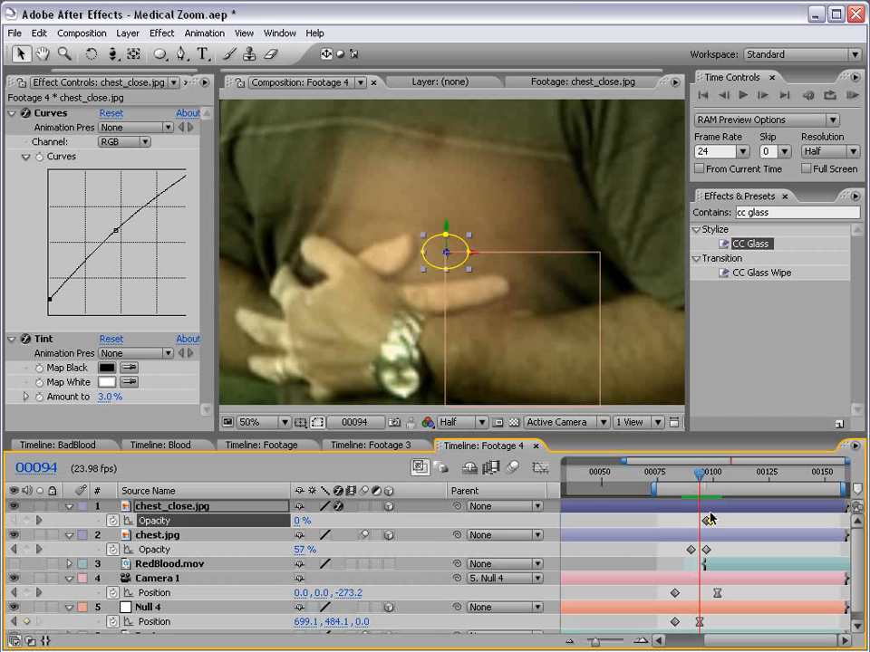
# - Reshape the chest.jpg mask at frame 94, lowering its upper corners and rounding its lower-right curve to fit the exposed skin
pyautogui.click(168, 538)
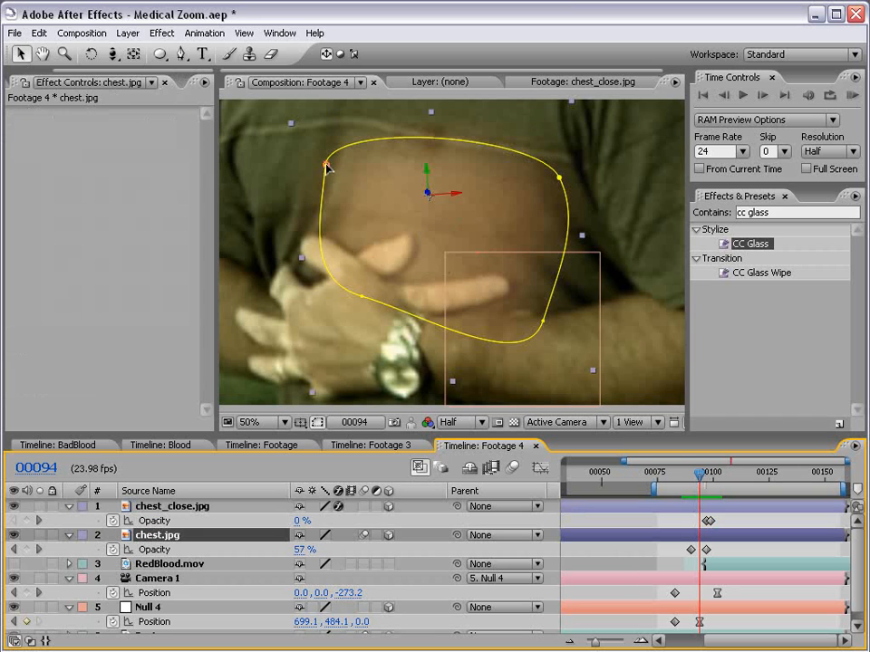
pyautogui.moveTo(327, 167); pyautogui.dragTo(331, 194)
pyautogui.click(344, 143)
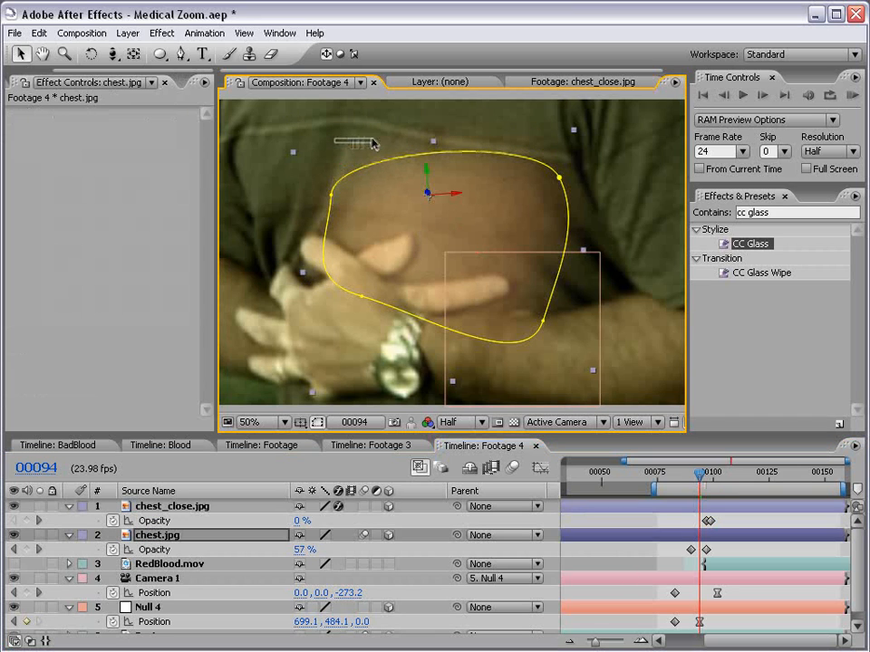
pyautogui.click(332, 195)
pyautogui.moveTo(340, 150); pyautogui.dragTo(362, 140)
pyautogui.moveTo(561, 182); pyautogui.dragTo(556, 207)
pyautogui.moveTo(577, 252); pyautogui.dragTo(578, 264)
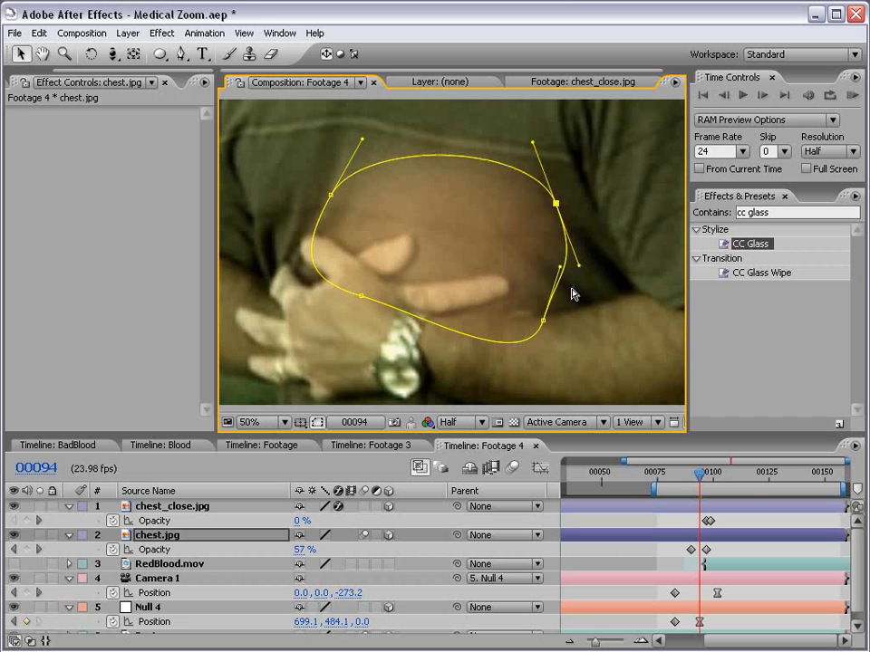
pyautogui.moveTo(541, 327); pyautogui.dragTo(593, 323)
pyautogui.moveTo(534, 339); pyautogui.dragTo(567, 319)
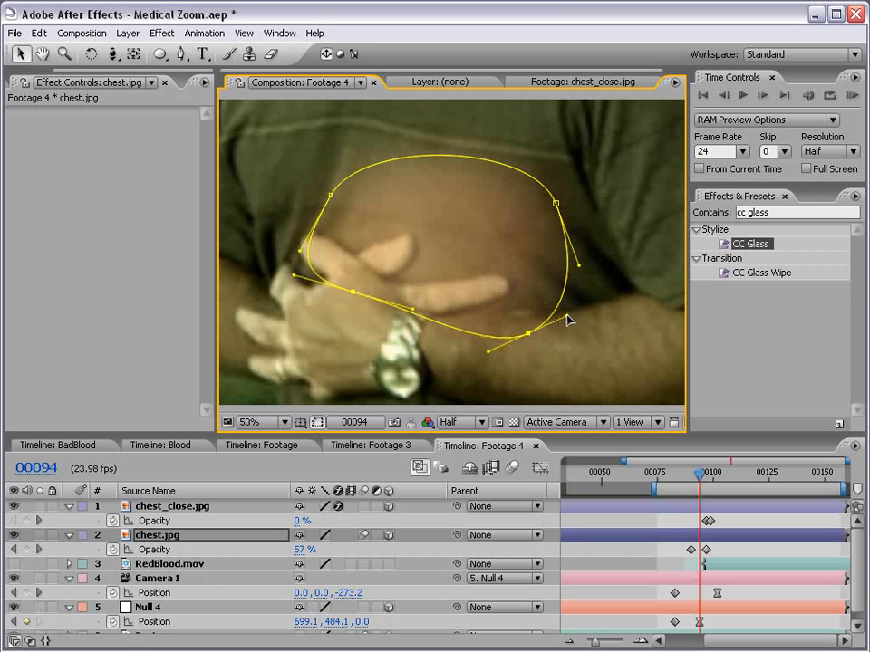
# - Move RedBlood.mov to the top of the layer stack, start it at frame 101 and make it visible
pyautogui.moveTo(697, 477); pyautogui.dragTo(714, 475)
pyautogui.hotkey('ctrl', 'Up')
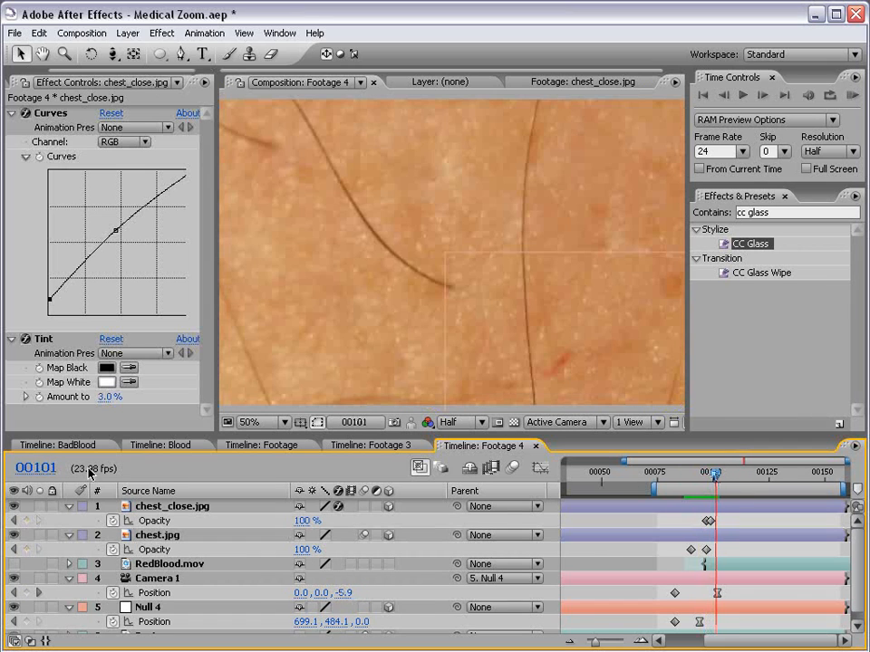
pyautogui.hotkey('ctrl', 'a')
pyautogui.press('u')
pyautogui.click(172, 536)
pyautogui.moveTo(172, 535); pyautogui.dragTo(172, 502)
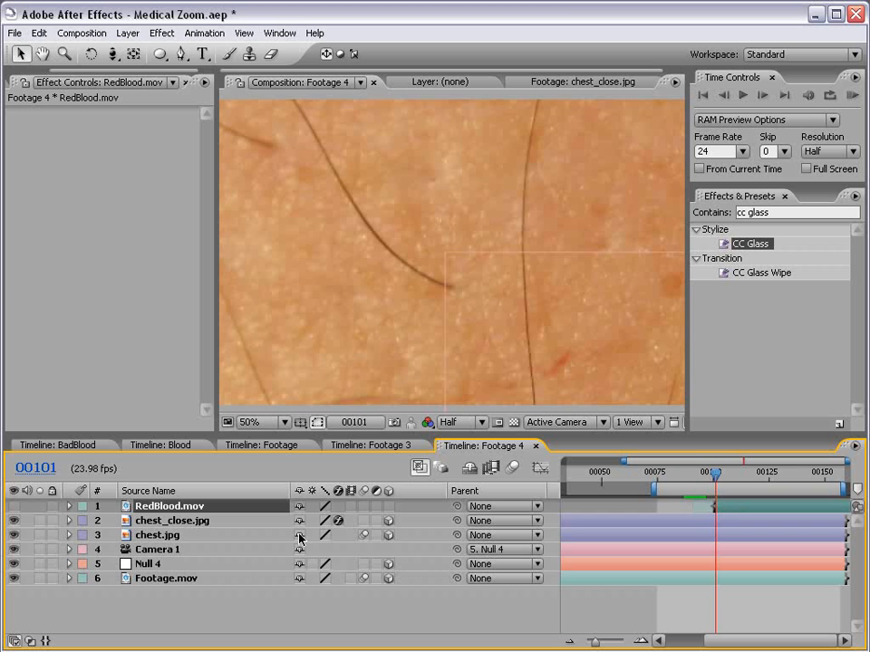
pyautogui.click(14, 505)
pyautogui.moveTo(715, 480)
pyautogui.mouseDown()
pyautogui.moveTo(728, 475)
pyautogui.moveTo(719, 476)
pyautogui.mouseUp()
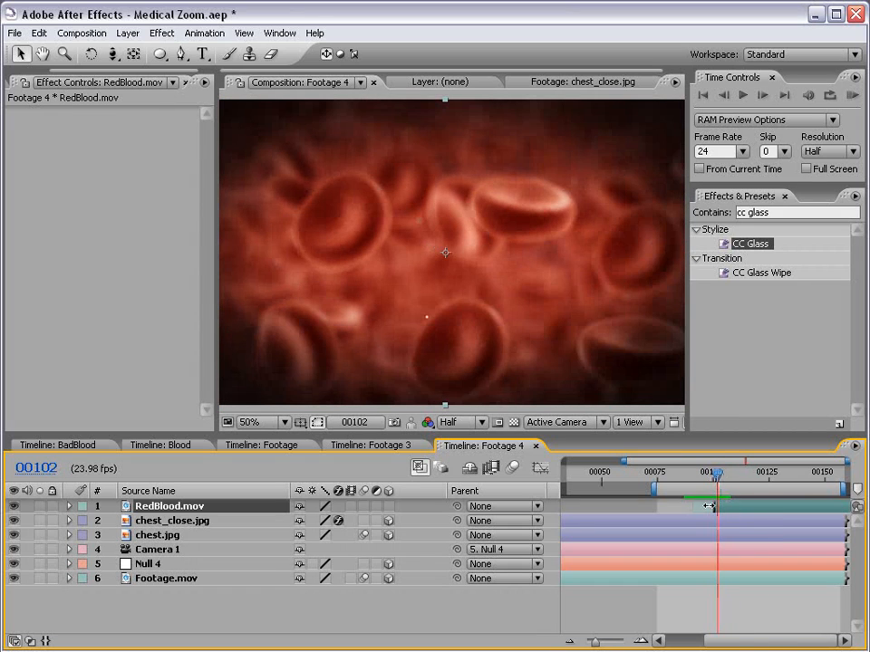
# - Enable motion blur on chest_close.jpg and for the whole composition, and preview the zoom into the blood cells
pyautogui.press('=')
pyautogui.press('=')
pyautogui.moveTo(711, 482); pyautogui.dragTo(669, 476)
pyautogui.press('-')
pyautogui.moveTo(734, 476); pyautogui.dragTo(709, 483)
pyautogui.press('space')
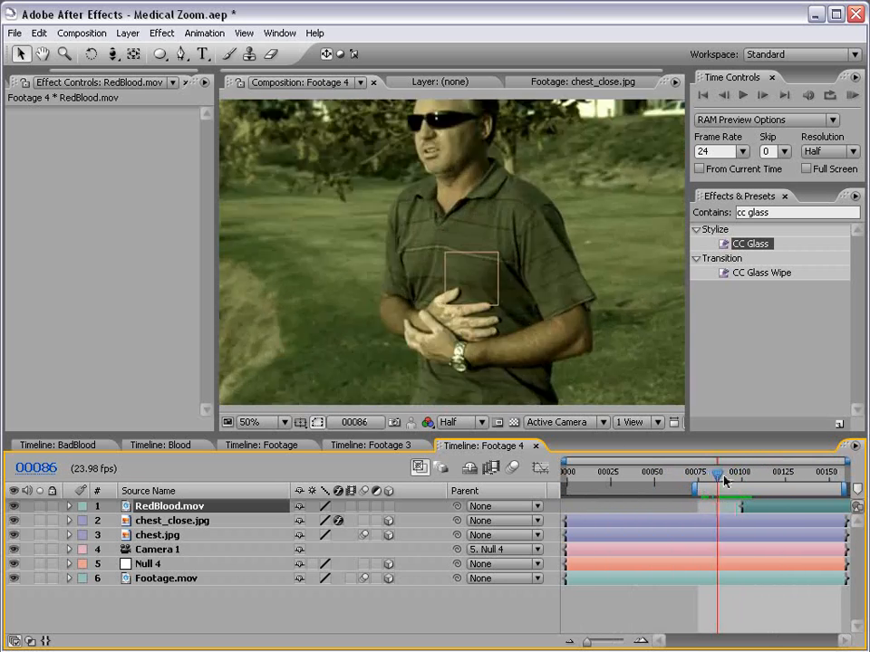
pyautogui.press(',')
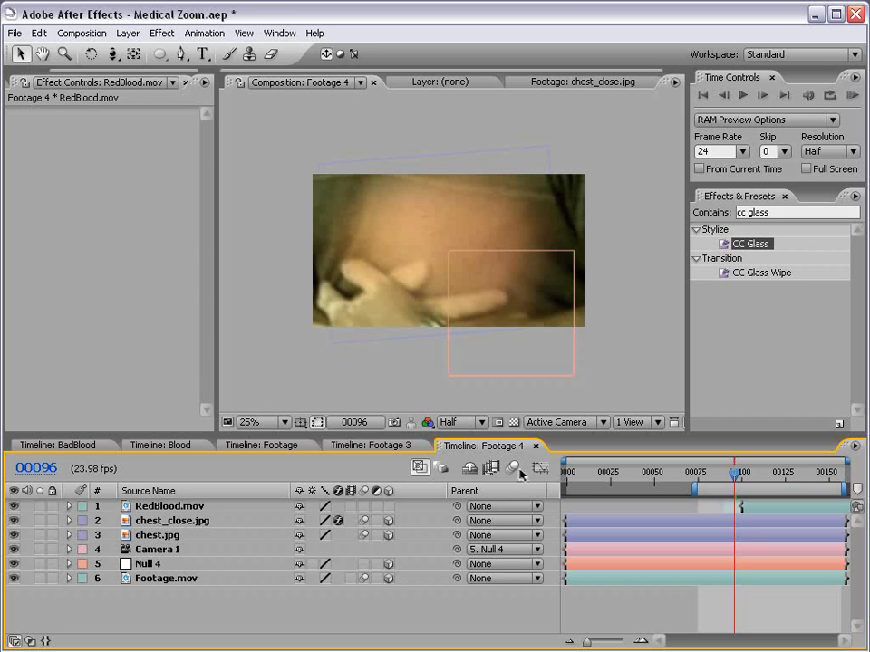
pyautogui.click(599, 596)
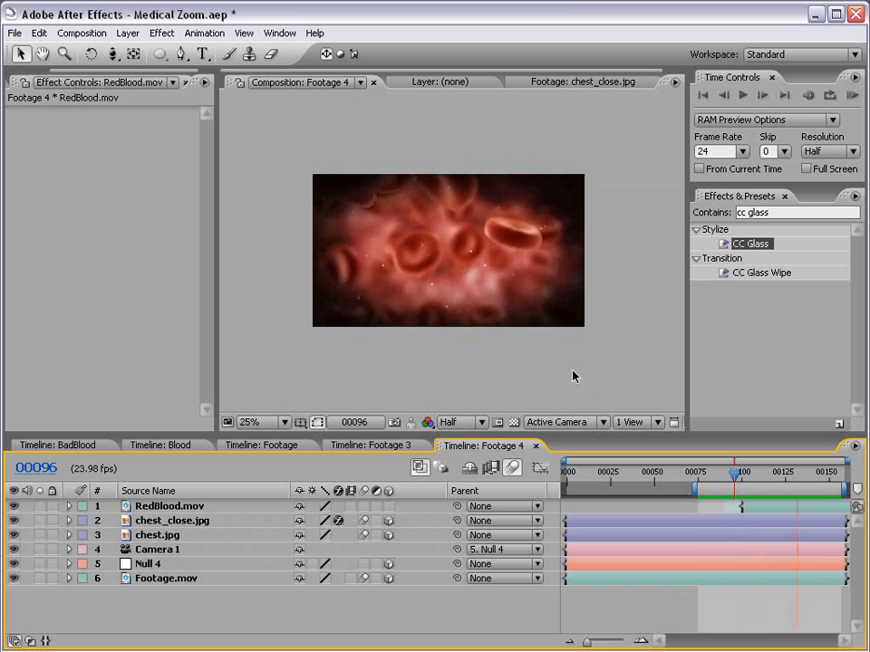
pyautogui.press('.')
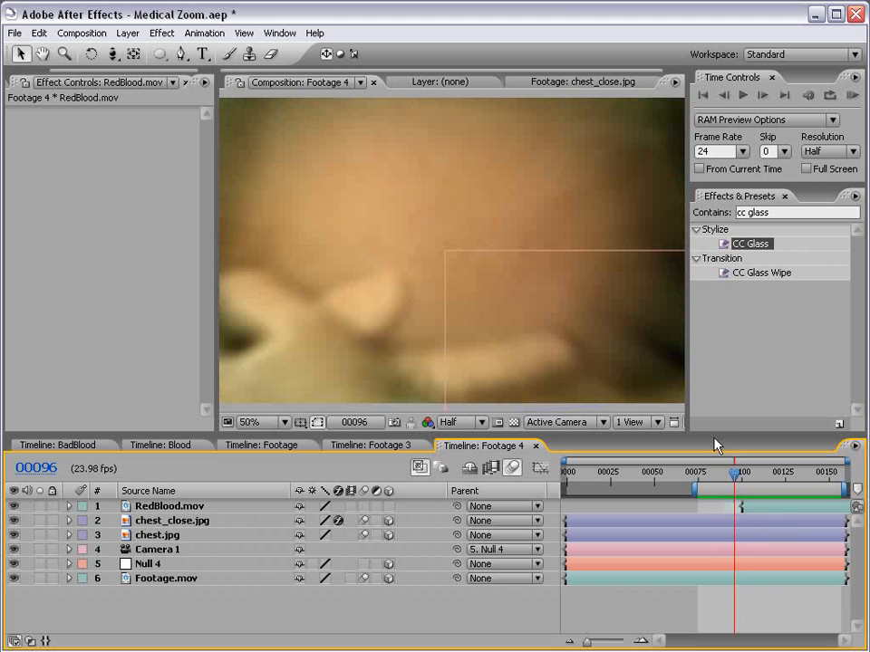
# - Delay the last Camera 1 position keyframe to about frame 114 and lengthen its incoming ease in the speed graph
pyautogui.click(736, 478)
pyautogui.moveTo(736, 478); pyautogui.dragTo(745, 480)
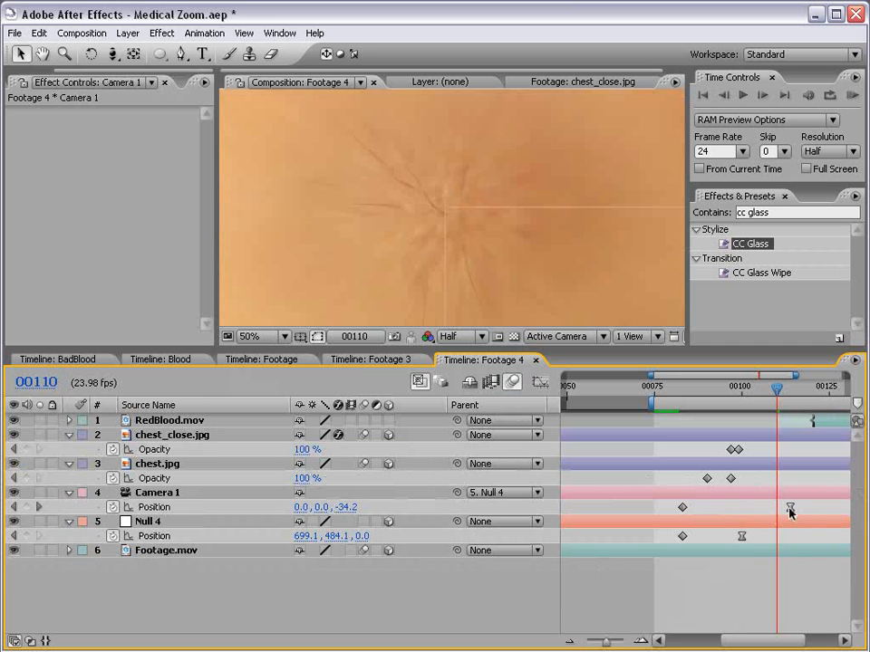
pyautogui.click(541, 384)
pyautogui.click(131, 509)
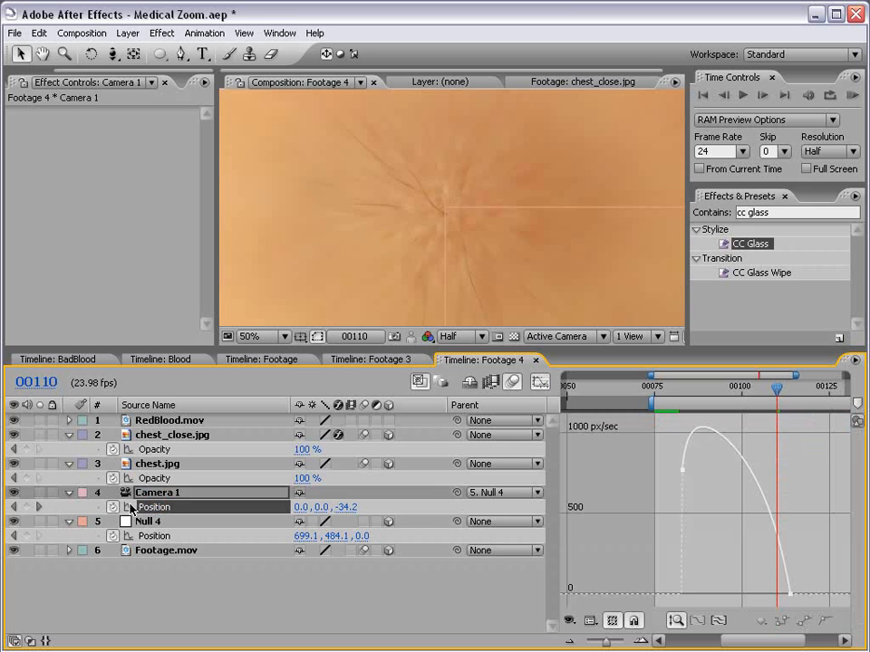
pyautogui.doubleClick(790, 597)
pyautogui.moveTo(774, 596); pyautogui.dragTo(762, 600)
pyautogui.moveTo(770, 600); pyautogui.dragTo(765, 598)
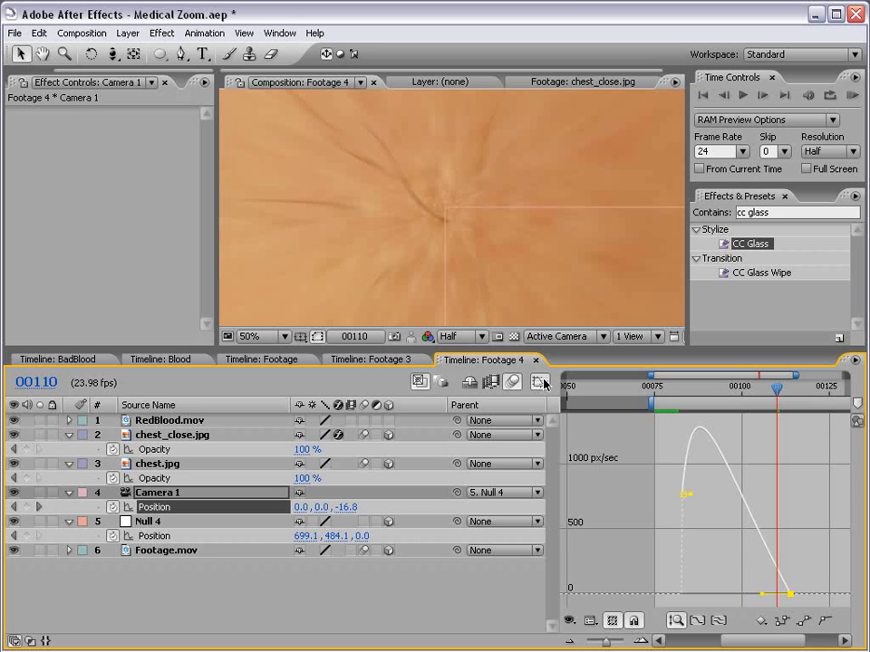
pyautogui.hotkey('shift', 'F3')
# - Shift the chest_close.jpg opacity keyframes later so the fade starts at frame 103
pyautogui.moveTo(774, 391); pyautogui.dragTo(750, 396)
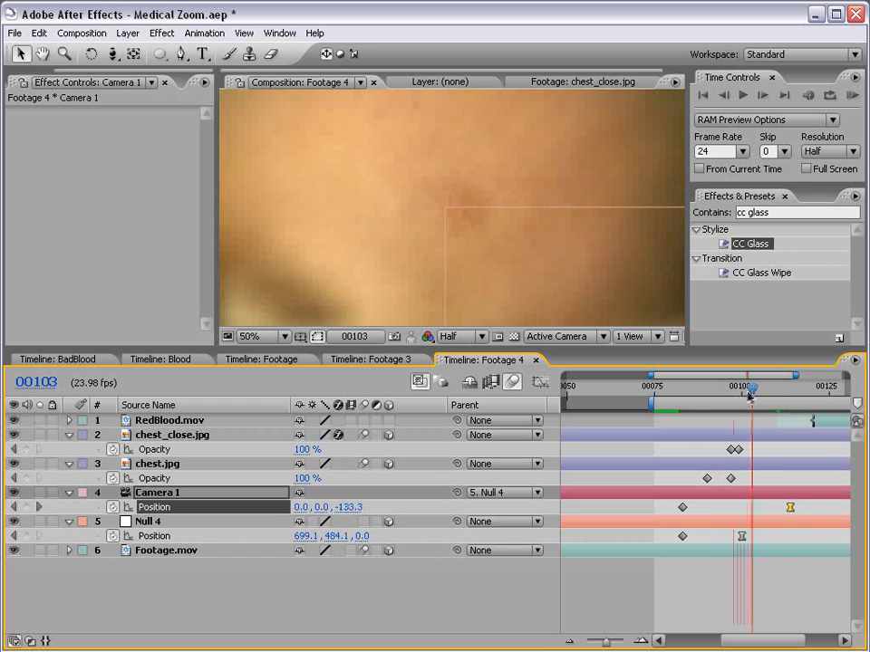
pyautogui.moveTo(738, 449)
pyautogui.mouseDown()
pyautogui.moveTo(762, 450)
pyautogui.moveTo(743, 450)
pyautogui.moveTo(752, 450)
pyautogui.mouseUp()
pyautogui.moveTo(753, 395)
pyautogui.mouseDown()
pyautogui.moveTo(777, 391)
pyautogui.moveTo(753, 389)
pyautogui.mouseUp()
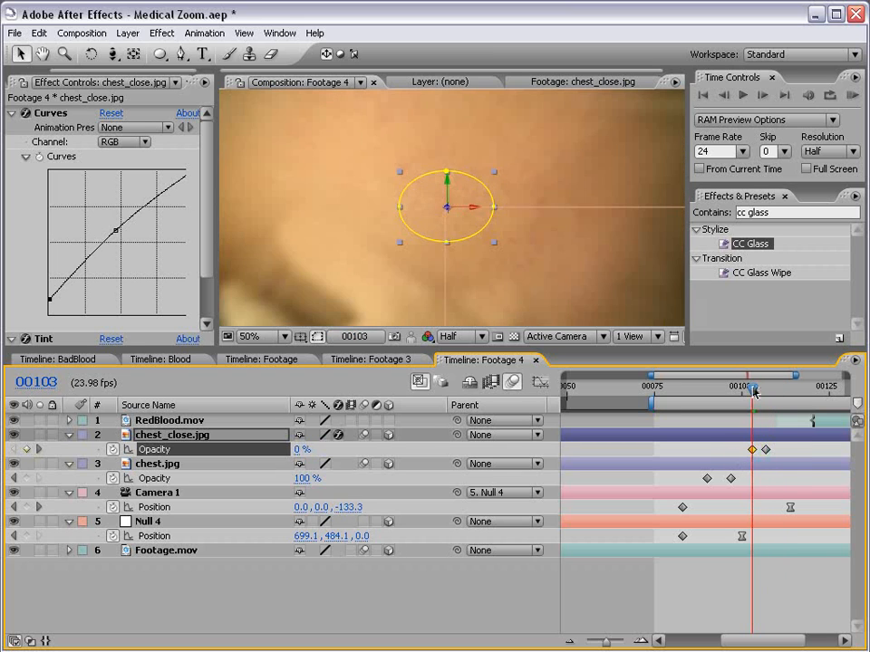
# - Move the chest.jpg opacity keyframes to about frames 96 and 103, and the last Null 4 position keyframe to frame 103
pyautogui.click(703, 387)
pyautogui.moveTo(702, 387); pyautogui.dragTo(730, 387)
pyautogui.click(708, 477)
pyautogui.moveTo(708, 477); pyautogui.dragTo(728, 478)
pyautogui.moveTo(741, 536); pyautogui.dragTo(751, 535)
# - Start the RedBlood.mov layer at frame 113, just before the camera move ends
pyautogui.moveTo(730, 386); pyautogui.dragTo(788, 392)
pyautogui.click(819, 420)
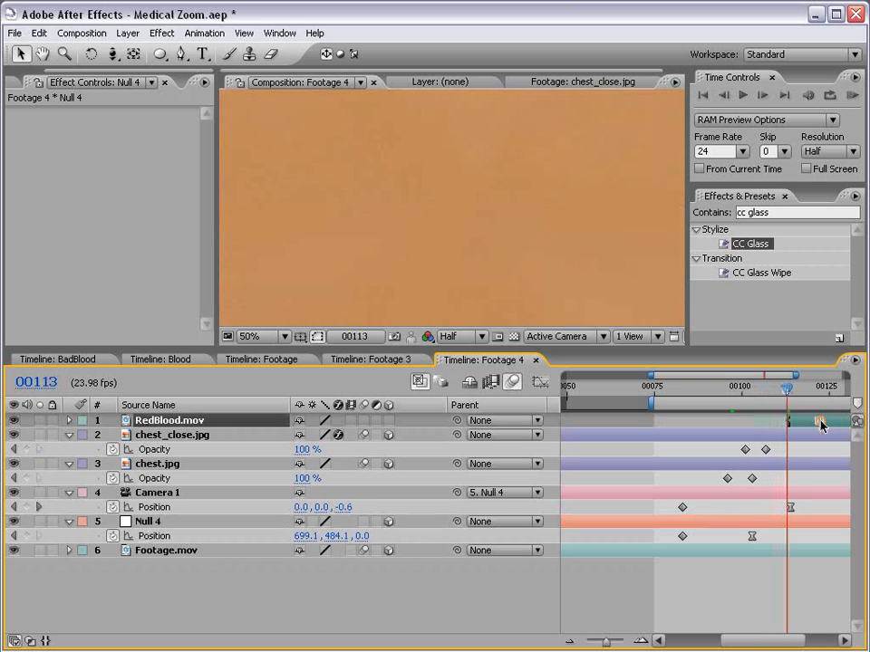
pyautogui.press('[')
# - Preview the zoom from skin into the red blood cells in an enlarged view, and play on to frame 157
pyautogui.moveTo(786, 389); pyautogui.dragTo(744, 390)
pyautogui.scroll(-2, 514, 286)
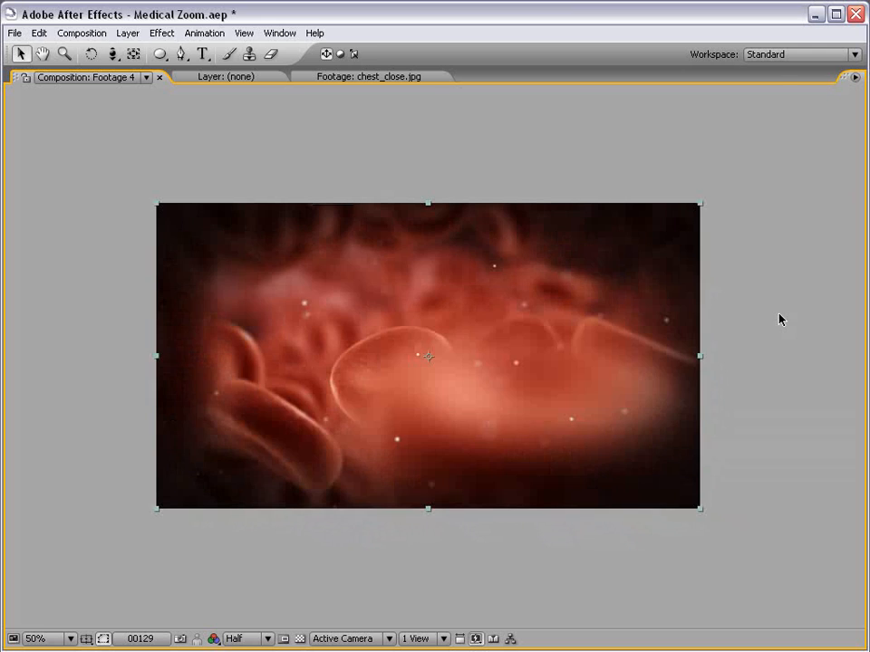
pyautogui.press('`')
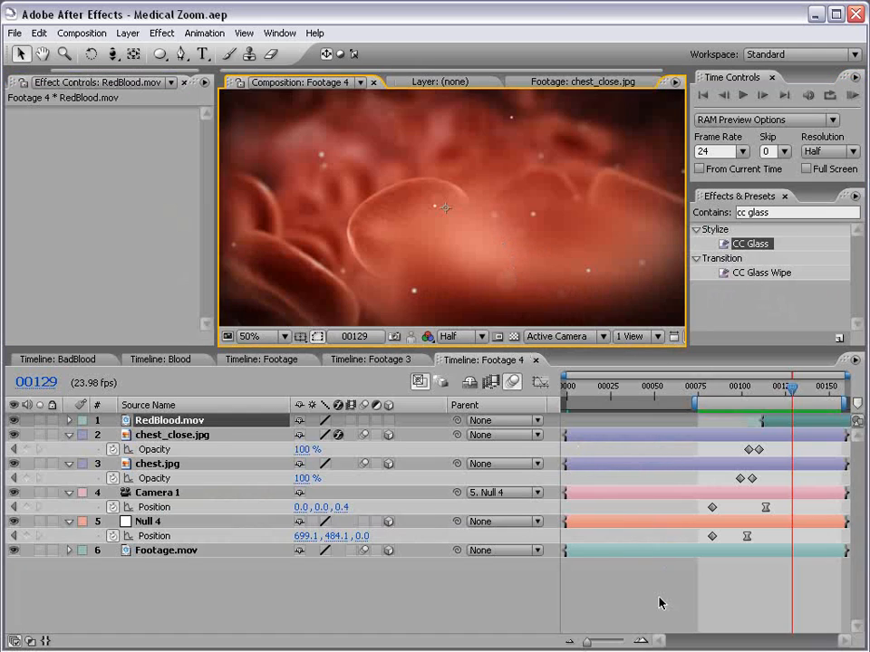
pyautogui.moveTo(510, 347); pyautogui.dragTo(510, 426)
pyautogui.scroll(-4, 450, 277)
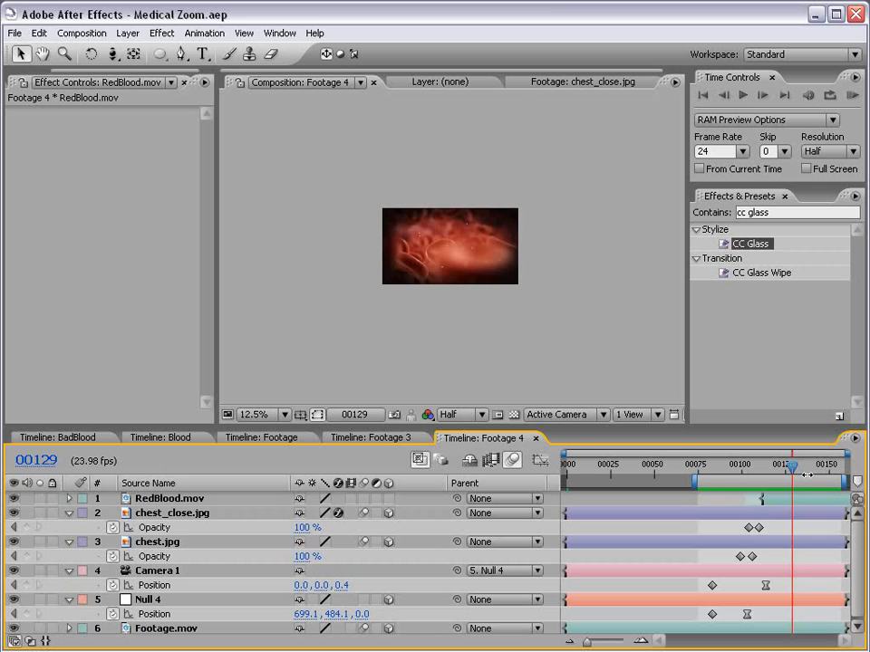
pyautogui.press('space')
pyautogui.press('space')
pyautogui.scroll(2, 403, 298)
pyautogui.scroll(2, 402, 298)
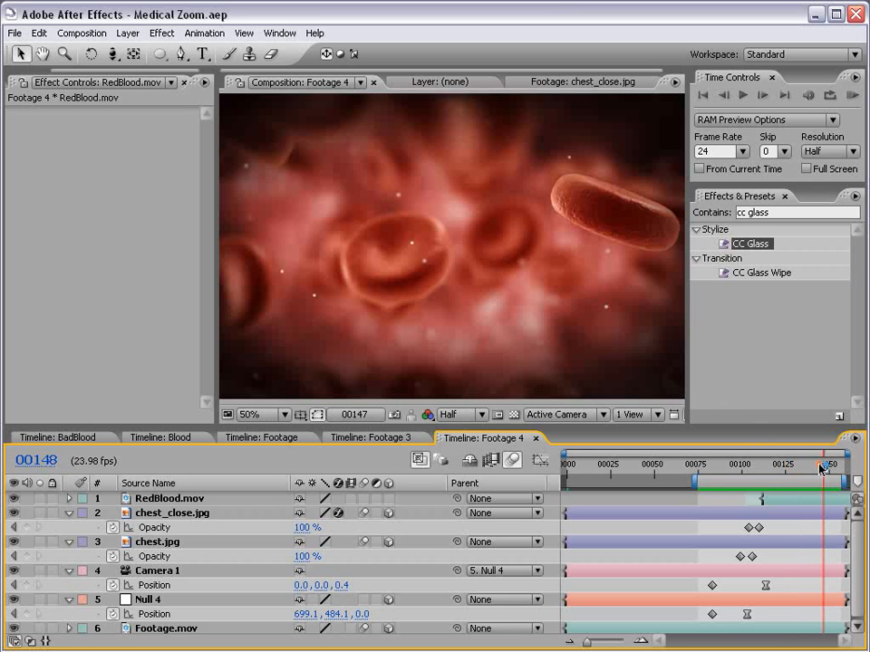
pyautogui.press('space')
pyautogui.press('space')
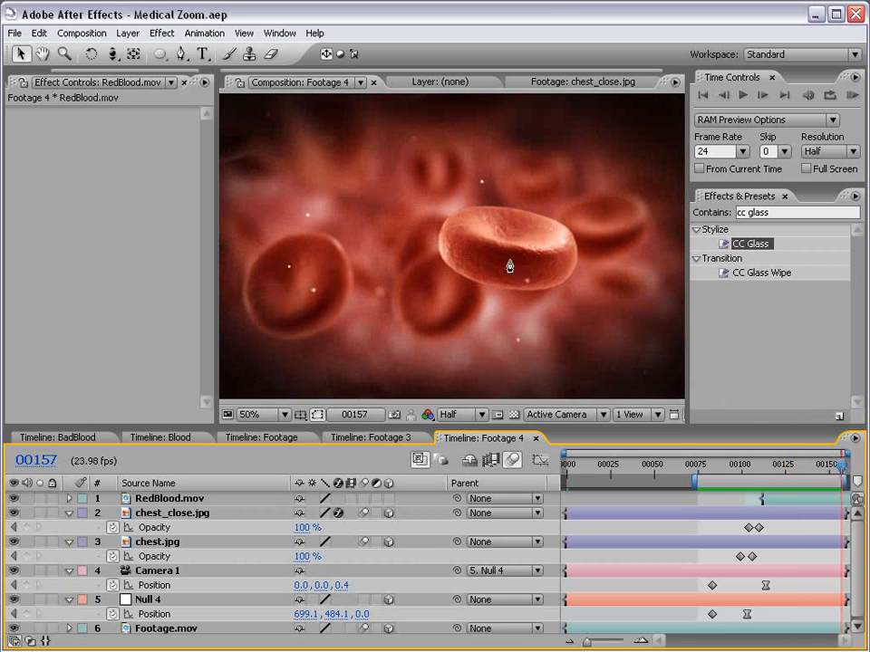
# - Lengthen the duration of the Footage 4 composition in its composition settings
pyautogui.click(82, 32)
pyautogui.click(83, 72)
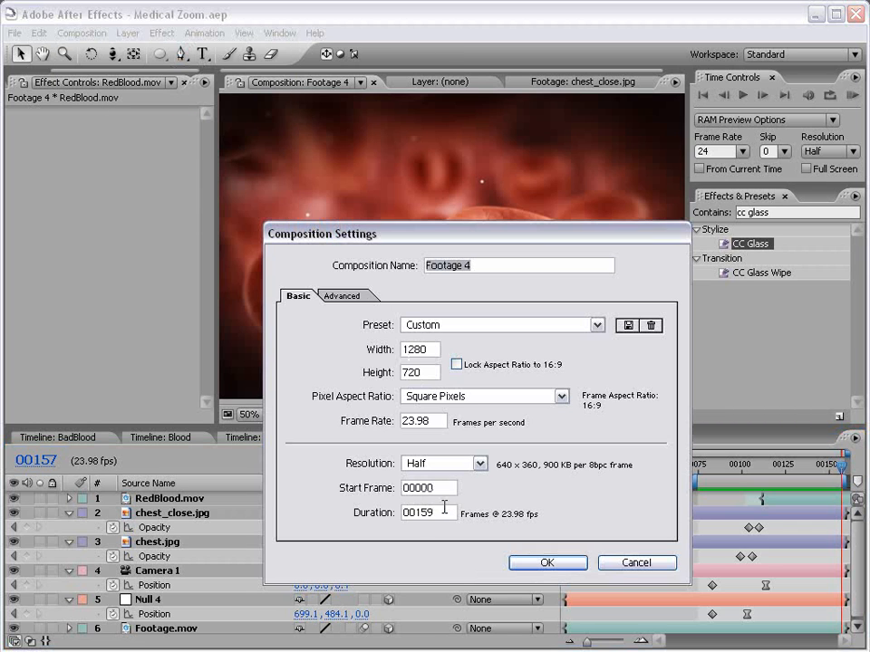
pyautogui.click(424, 513)
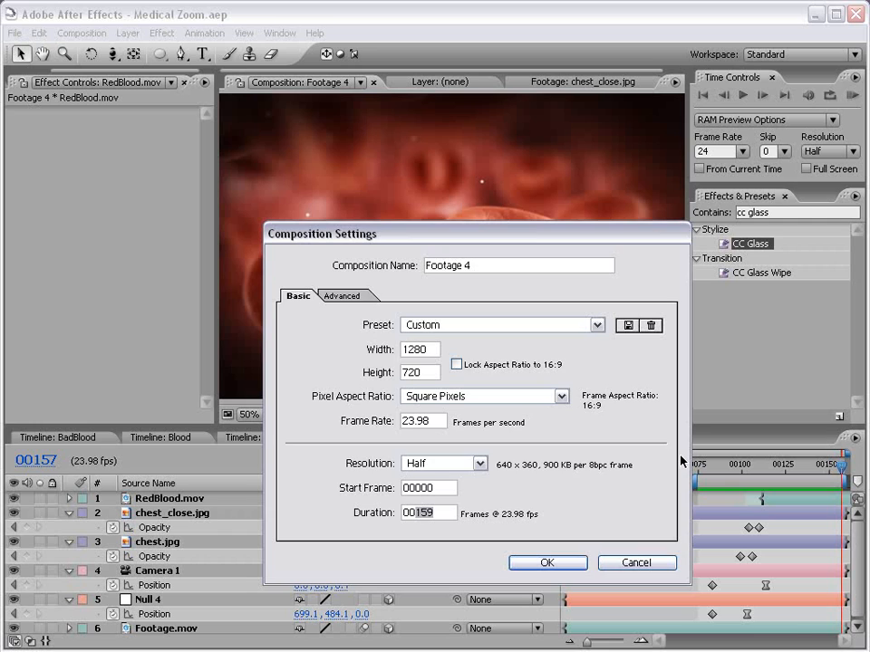
pyautogui.press('Return')
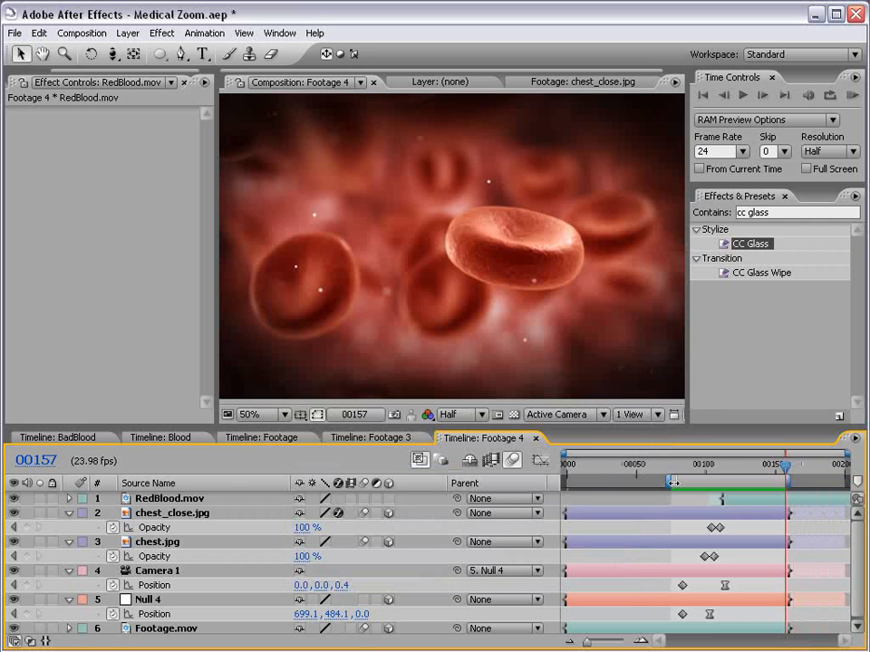
# - Add GreenBlood.mov above RedBlood.mov and start it at about frame 101, toggling its visibility to match the cells' positions
pyautogui.click(27, 82)
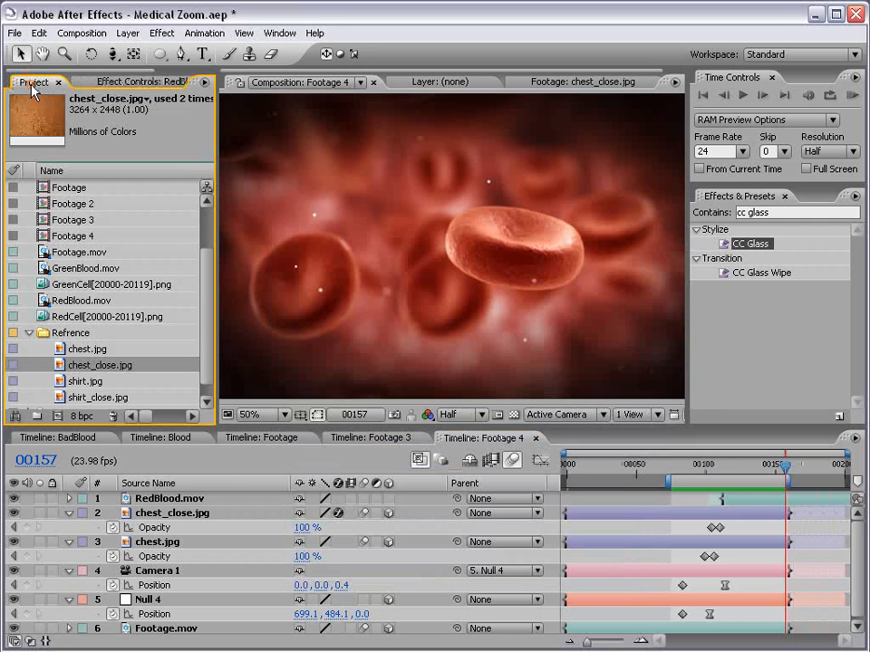
pyautogui.click(53, 286)
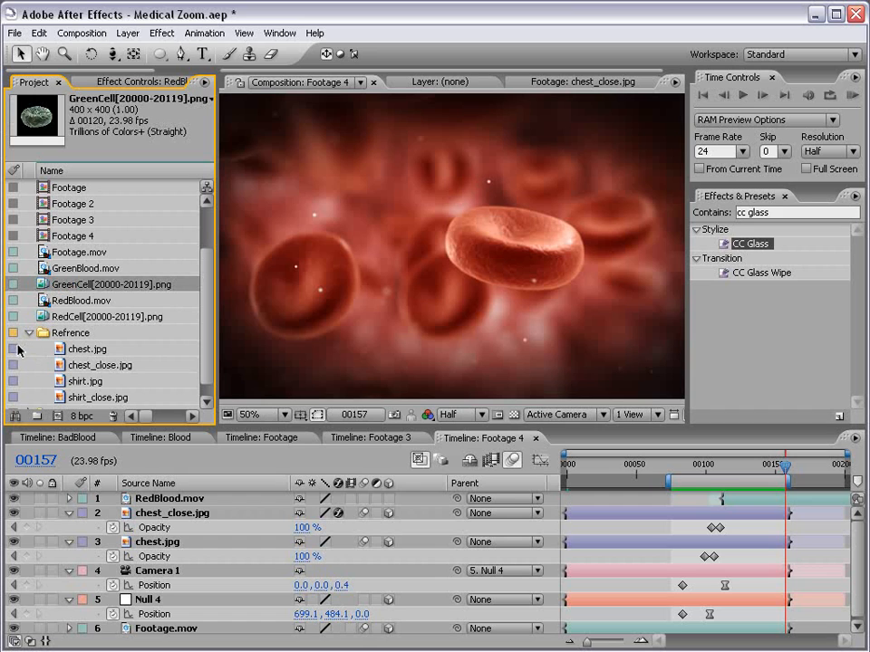
pyautogui.scroll(2, 60, 336)
pyautogui.moveTo(60, 335); pyautogui.dragTo(724, 506)
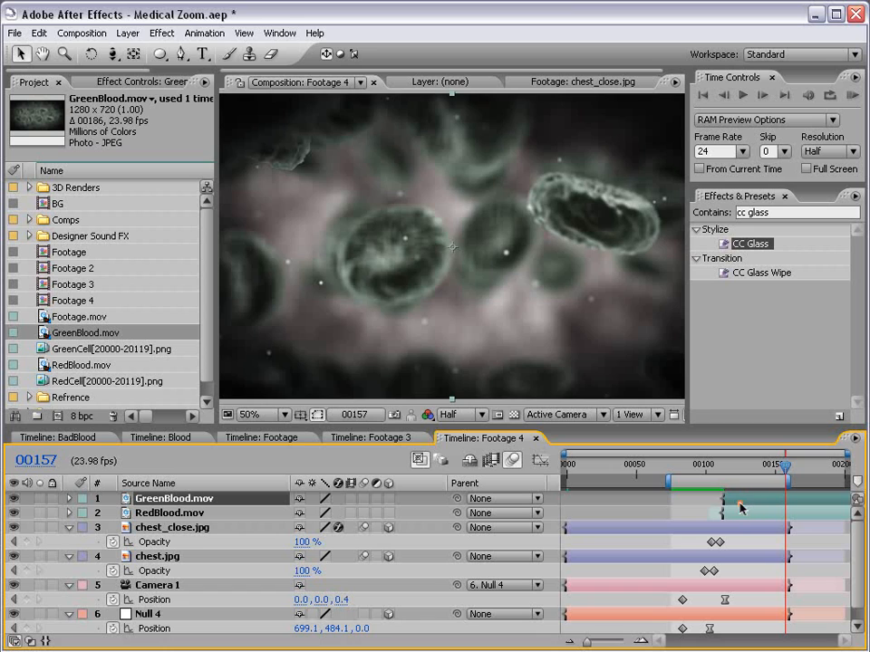
pyautogui.click(13, 498)
pyautogui.click(13, 498)
pyautogui.click(13, 498)
pyautogui.click(13, 498)
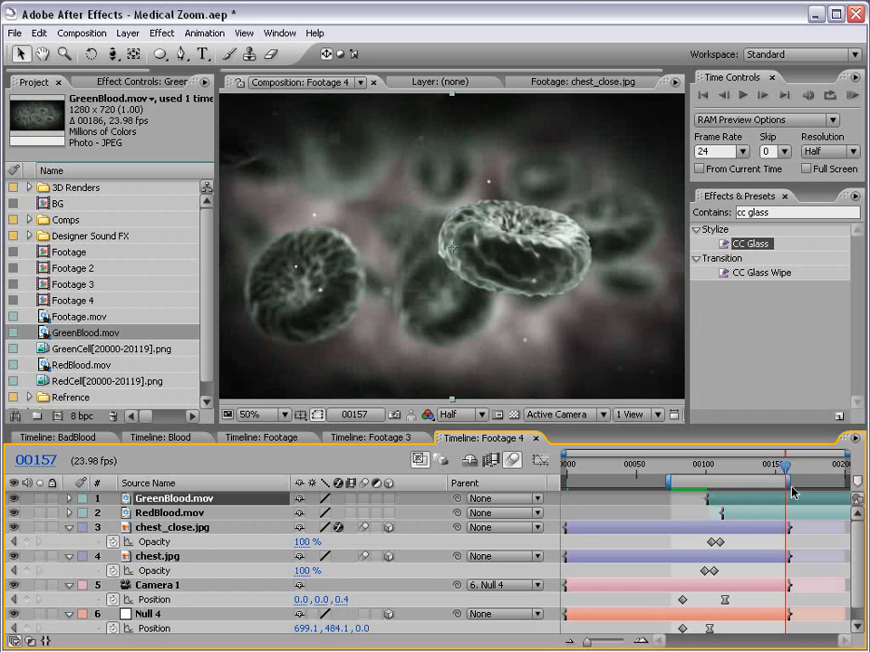
# - Keyframe the GreenBlood.mov opacity at 100% on frame 157 and 0% on frame 143
pyautogui.press('t')
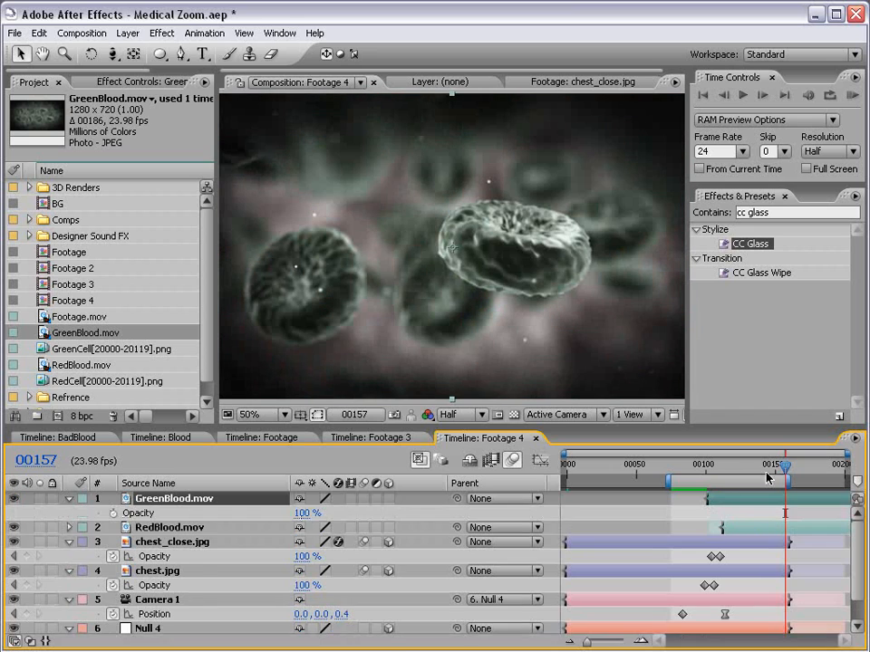
pyautogui.click(112, 514)
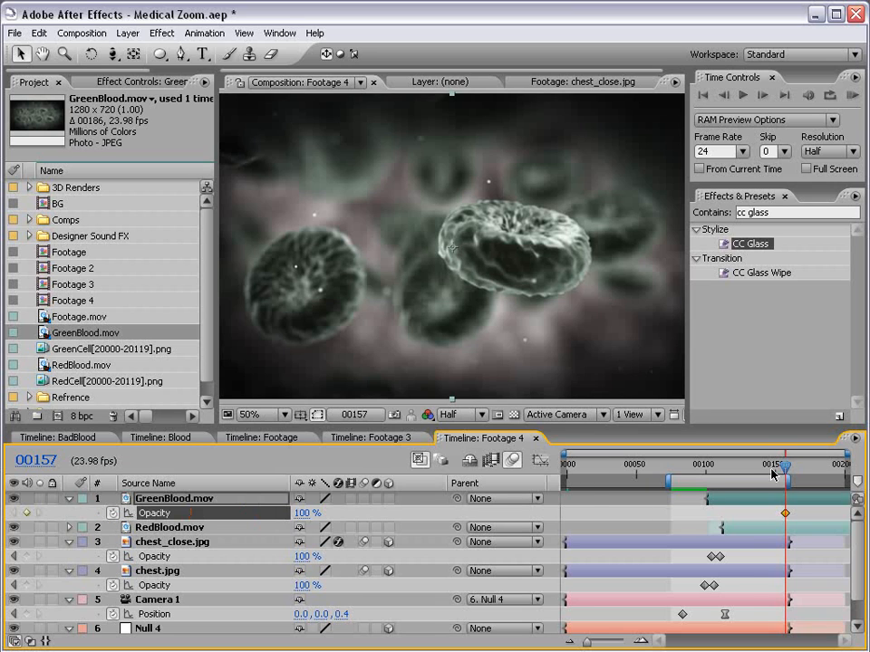
pyautogui.moveTo(772, 473); pyautogui.dragTo(765, 466)
pyautogui.click(304, 513)
pyautogui.write('0')
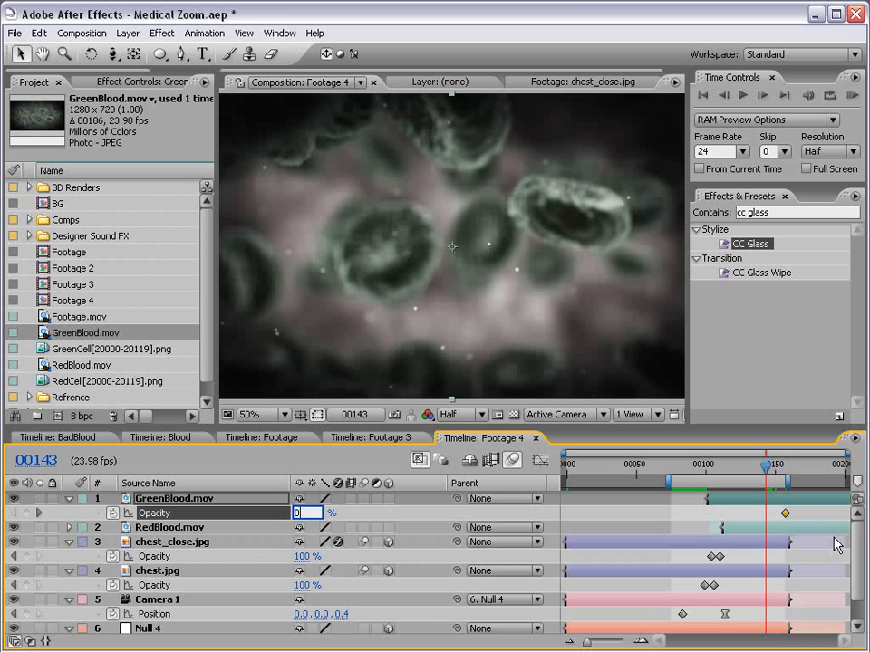
pyautogui.press('Return')
# - Shift both GreenBlood.mov opacity keyframes to about frames 160 and 174, and preview the animation from frame 124
pyautogui.moveTo(757, 504); pyautogui.dragTo(809, 514)
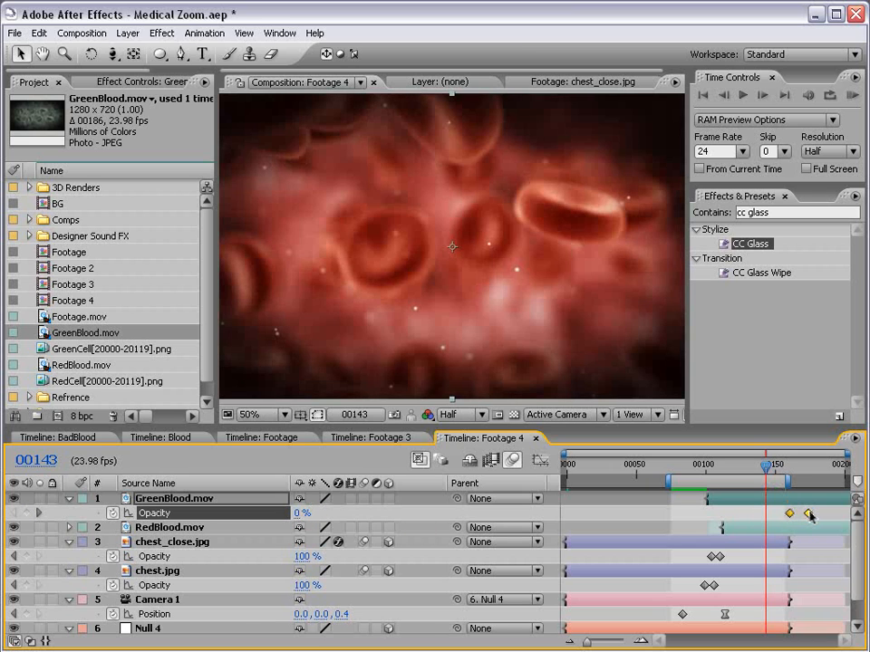
pyautogui.moveTo(766, 466); pyautogui.dragTo(739, 469)
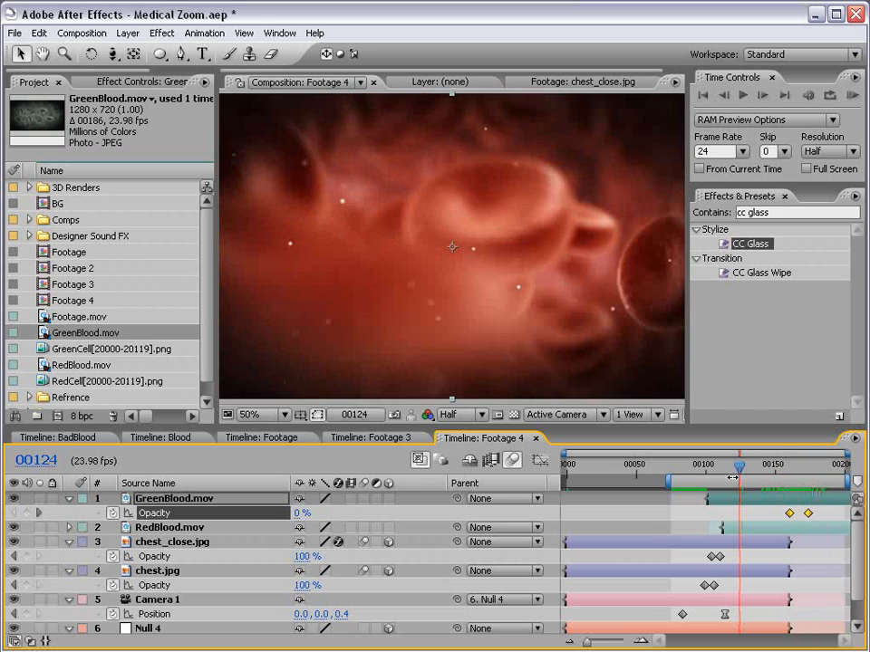
pyautogui.press('space')
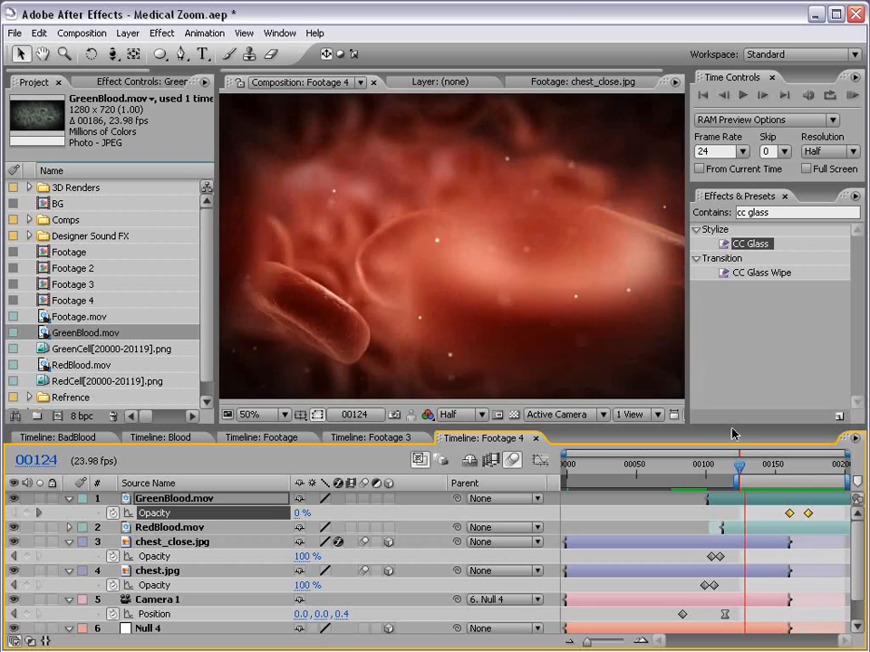
# - Scrub the Footage 4 composition between about frames 133 and 187 to examine the fade from red to green blood cells
pyautogui.click(751, 466)
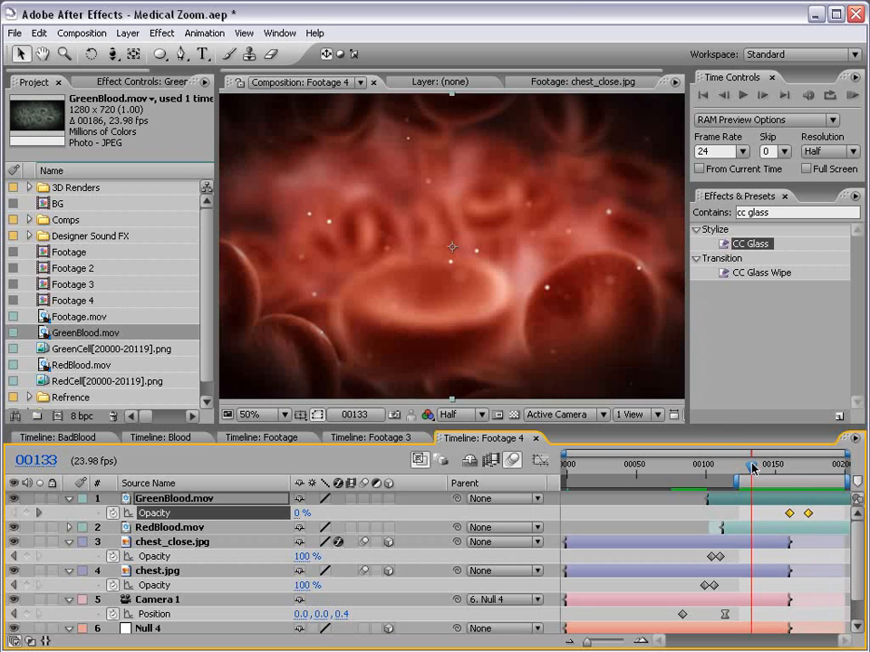
pyautogui.moveTo(751, 466); pyautogui.dragTo(831, 470)
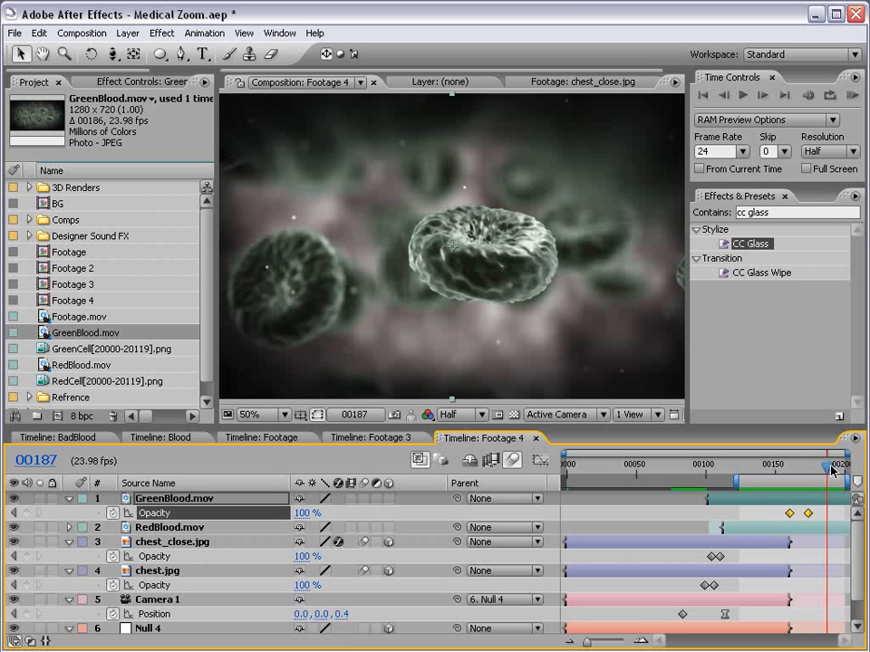
pyautogui.moveTo(830, 470); pyautogui.dragTo(784, 469)
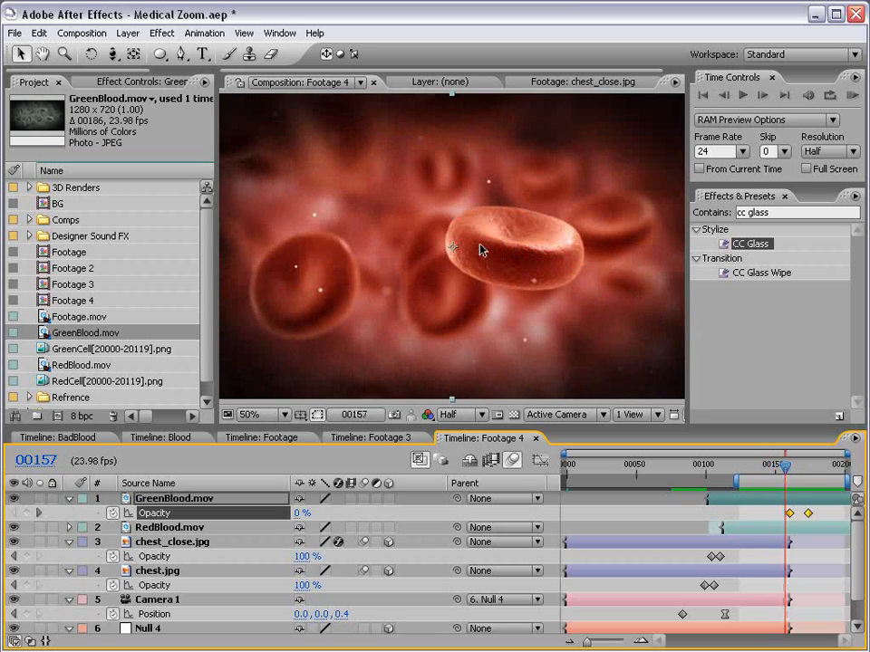
pyautogui.moveTo(813, 478); pyautogui.dragTo(809, 467)
pyautogui.scroll(-1, 163, 271)
pyautogui.scroll(1, 159, 253)
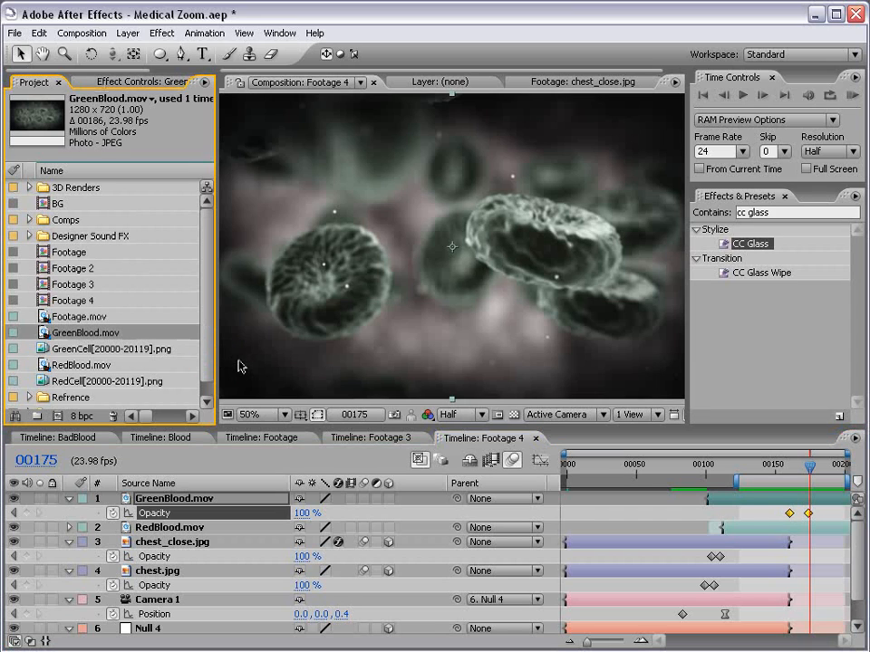
pyautogui.moveTo(809, 467)
pyautogui.mouseDown()
pyautogui.moveTo(816, 474)
pyautogui.moveTo(811, 467)
pyautogui.mouseUp()
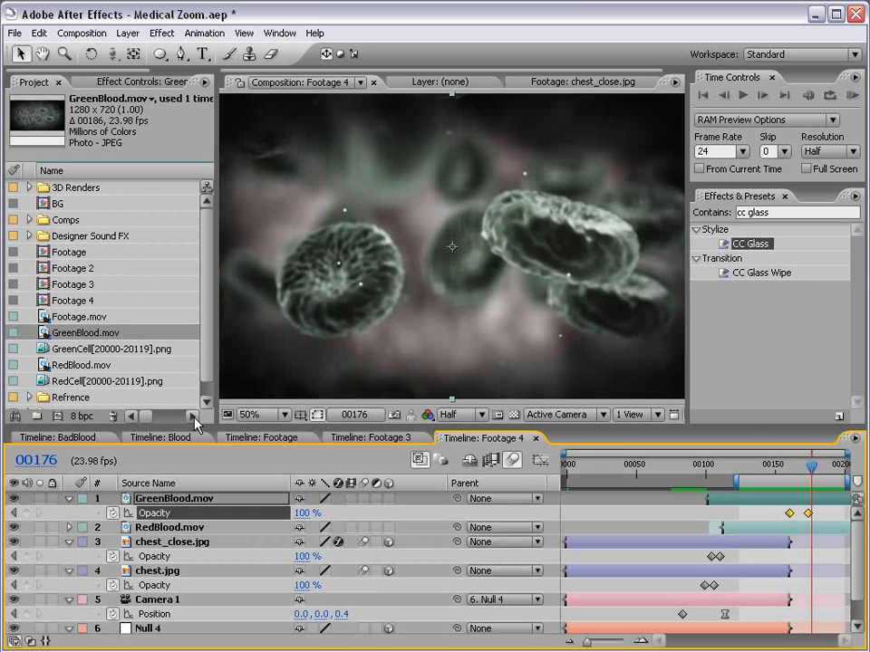
pyautogui.click(822, 467)
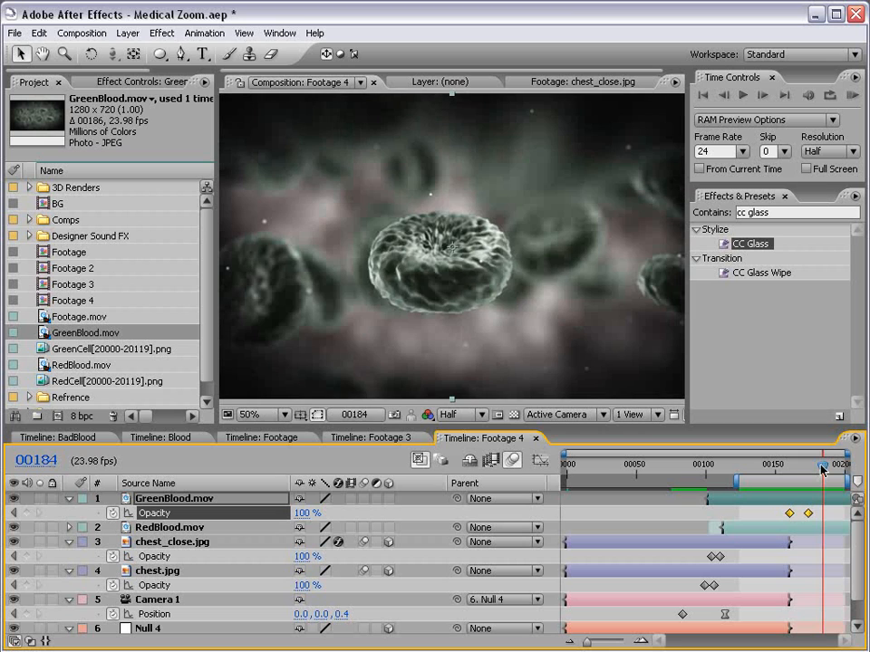
pyautogui.moveTo(821, 467)
pyautogui.mouseDown()
pyautogui.moveTo(762, 468)
pyautogui.moveTo(811, 467)
pyautogui.mouseUp()
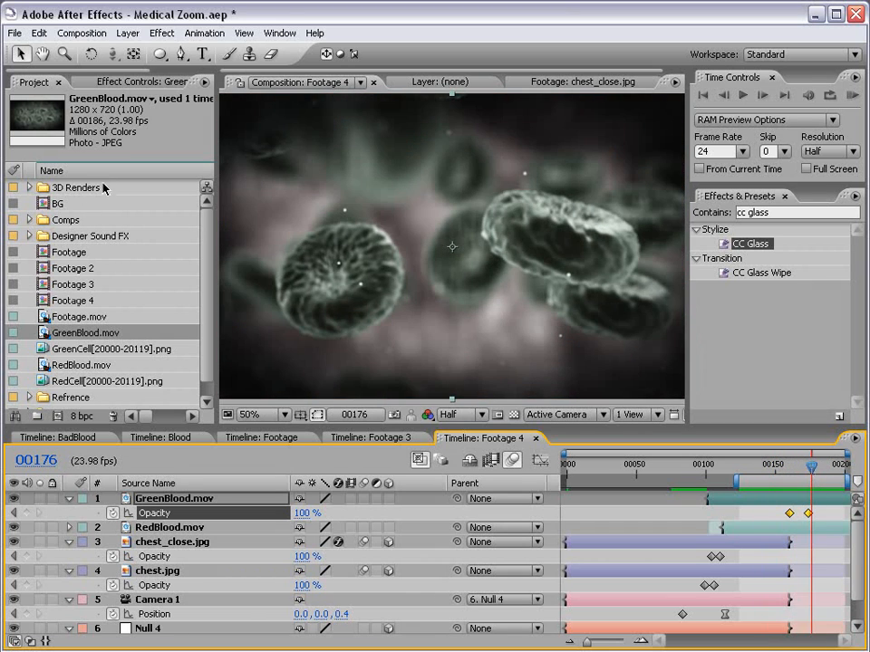